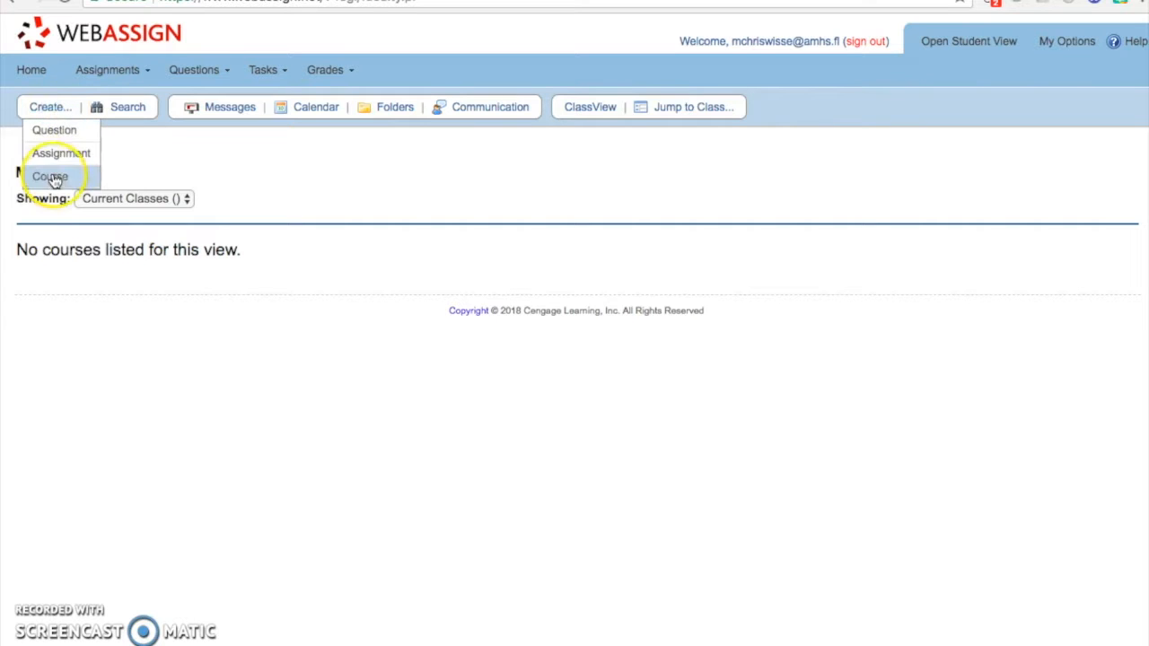
Start a new course copied from Trial 2018 Section 1 and enter PreCalc Hon Adv as its course number
{"action": "left_click", "coordinate": [51, 175]}
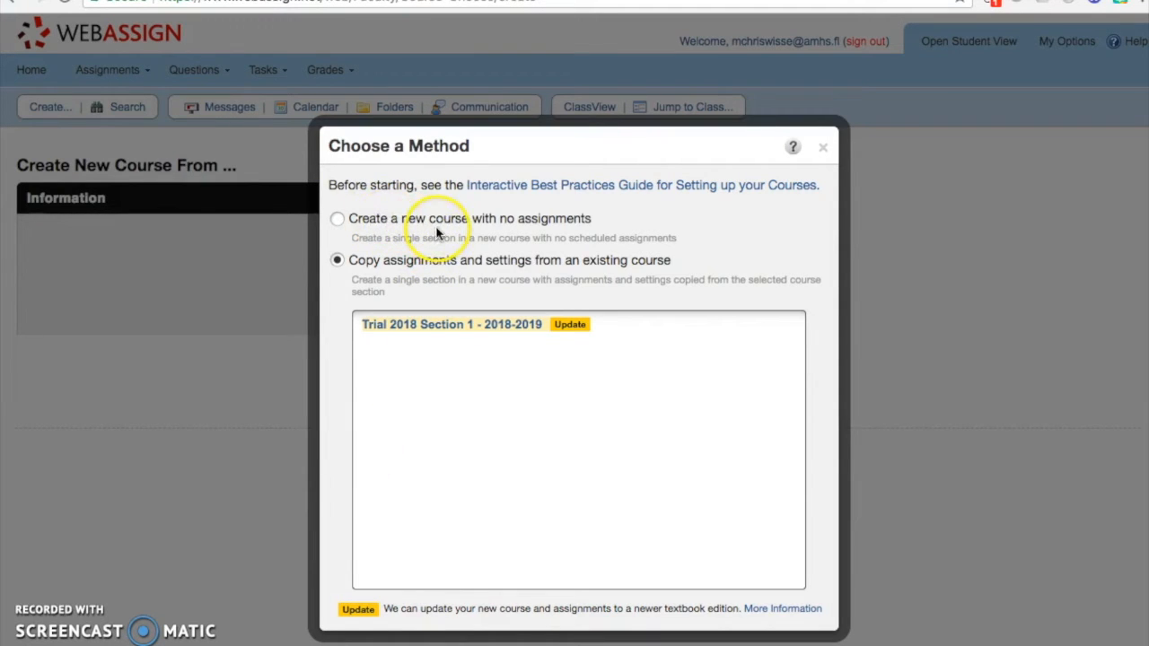
{"action": "left_click", "coordinate": [487, 327]}
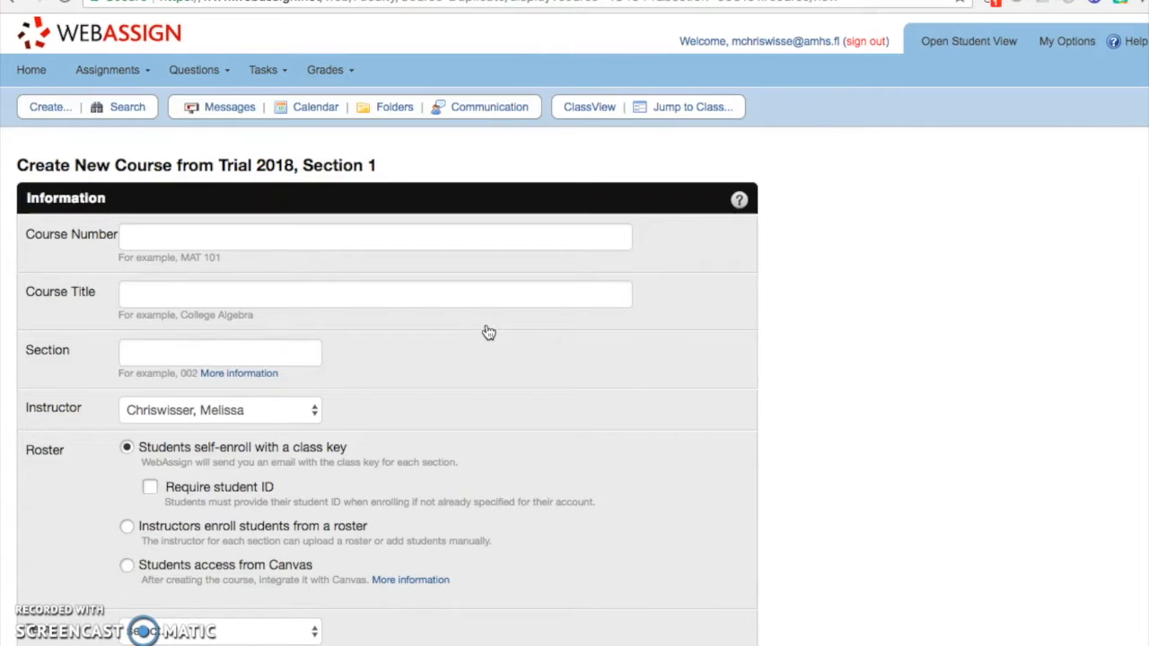
{"action": "left_click", "coordinate": [359, 232]}
{"action": "type", "text": "P"}
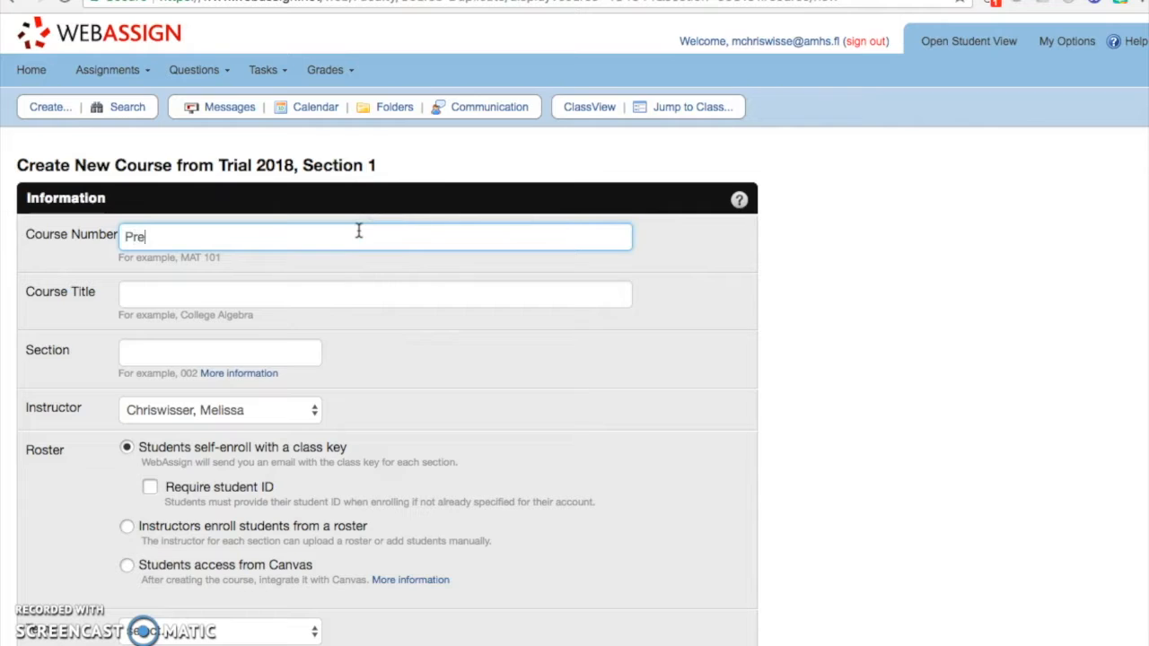
{"action": "type", "text": "reCalc Hon Adv"}
{"action": "key", "text": "Tab"}
Enter Precalculus Honors Advanced 2018-19 as the course title and leave the section name empty
{"action": "type", "text": "P"}
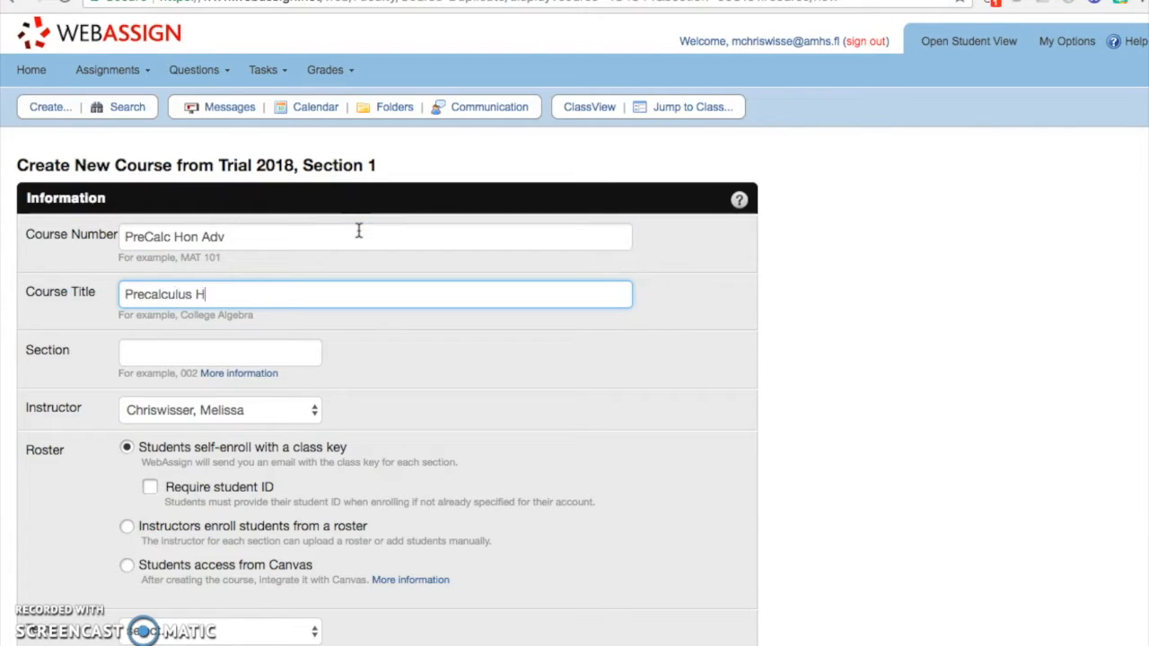
{"action": "type", "text": "recalculus Honors Advacned"}
{"action": "key", "text": "BackSpace"}
{"action": "key", "text": "BackSpace"}
{"action": "type", "text": "nced"}
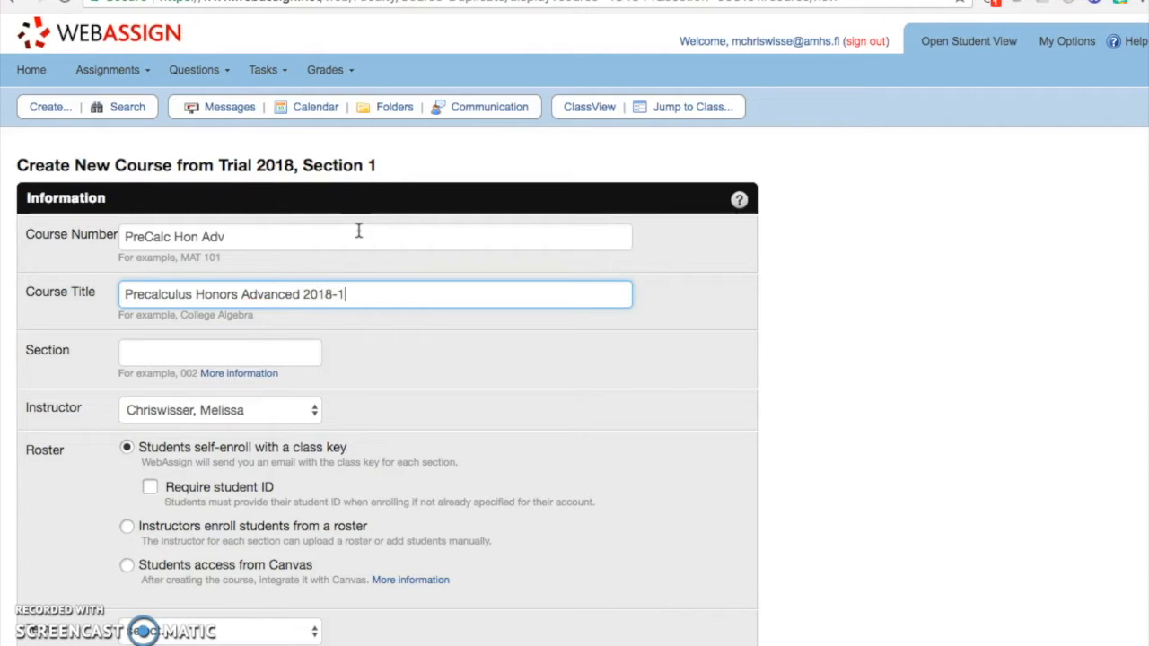
{"action": "left_click", "coordinate": [243, 351]}
Set the roster to students accessing from Canvas and choose 2018-2019 as the term
{"action": "scroll", "coordinate": [412, 406], "scroll_direction": "down", "scroll_amount": 2}
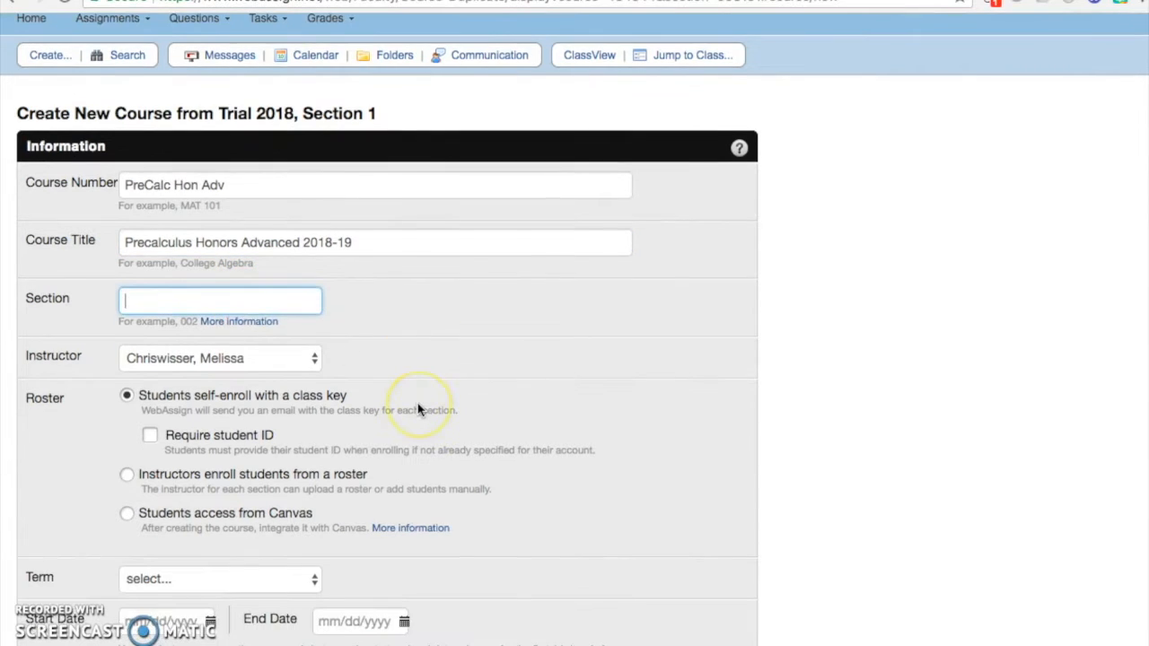
{"action": "scroll", "coordinate": [418, 409], "scroll_direction": "down", "scroll_amount": 4}
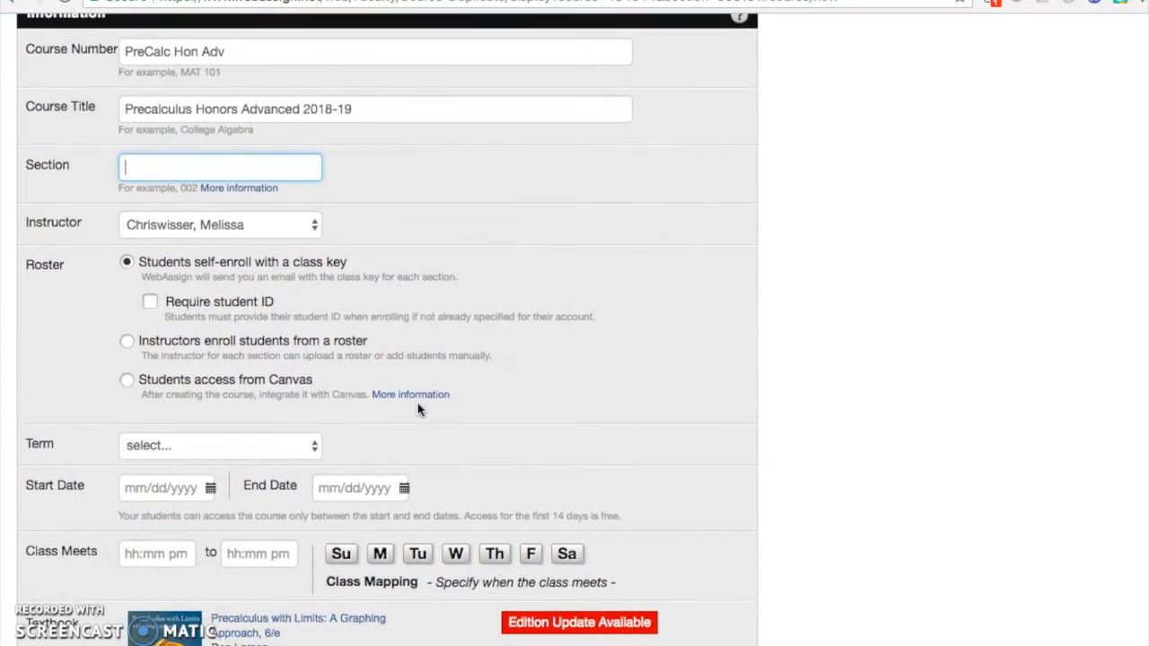
{"action": "scroll", "coordinate": [417, 409], "scroll_direction": "down", "scroll_amount": 1}
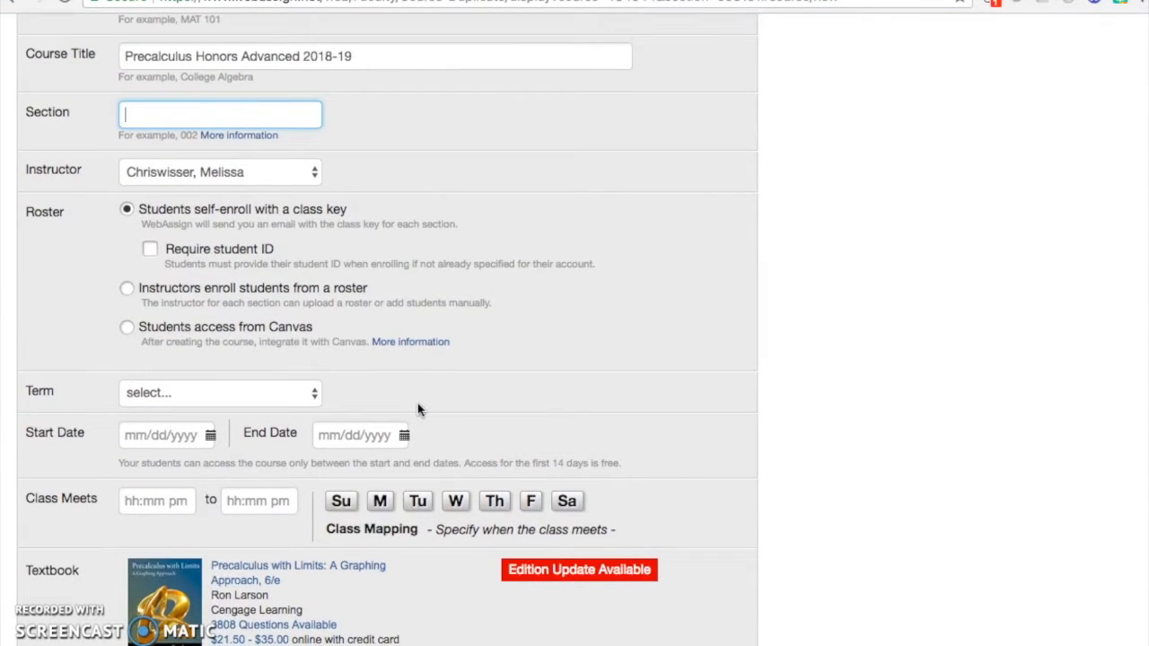
{"action": "left_click", "coordinate": [133, 327]}
{"action": "scroll", "coordinate": [347, 386], "scroll_direction": "down", "scroll_amount": 3}
{"action": "left_click", "coordinate": [295, 288]}
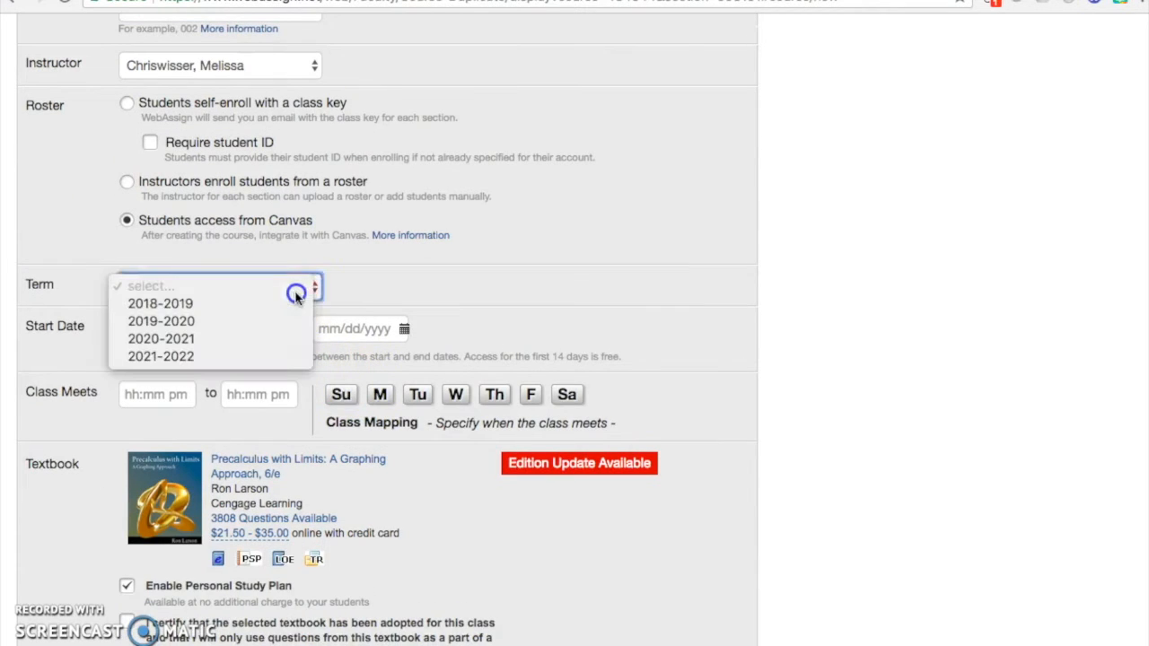
{"action": "left_click", "coordinate": [377, 355]}
Set the course start date to 08/20/2018 and the end date to 06/07/2019
{"action": "scroll", "coordinate": [379, 354], "scroll_direction": "down", "scroll_amount": 1}
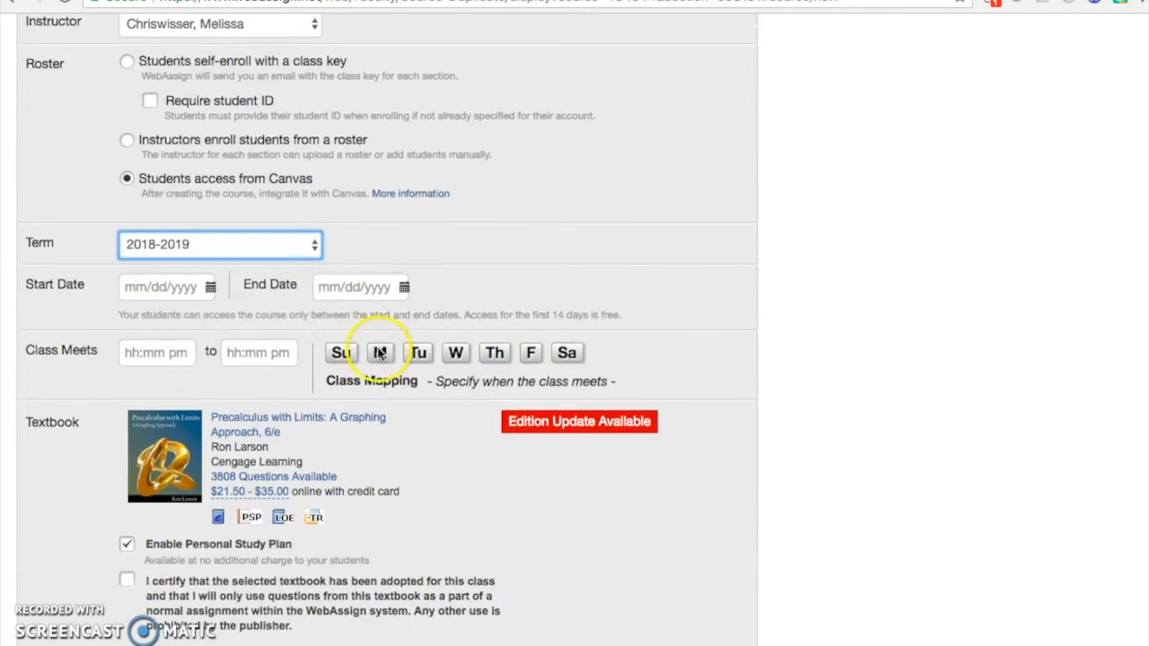
{"action": "left_click", "coordinate": [208, 285]}
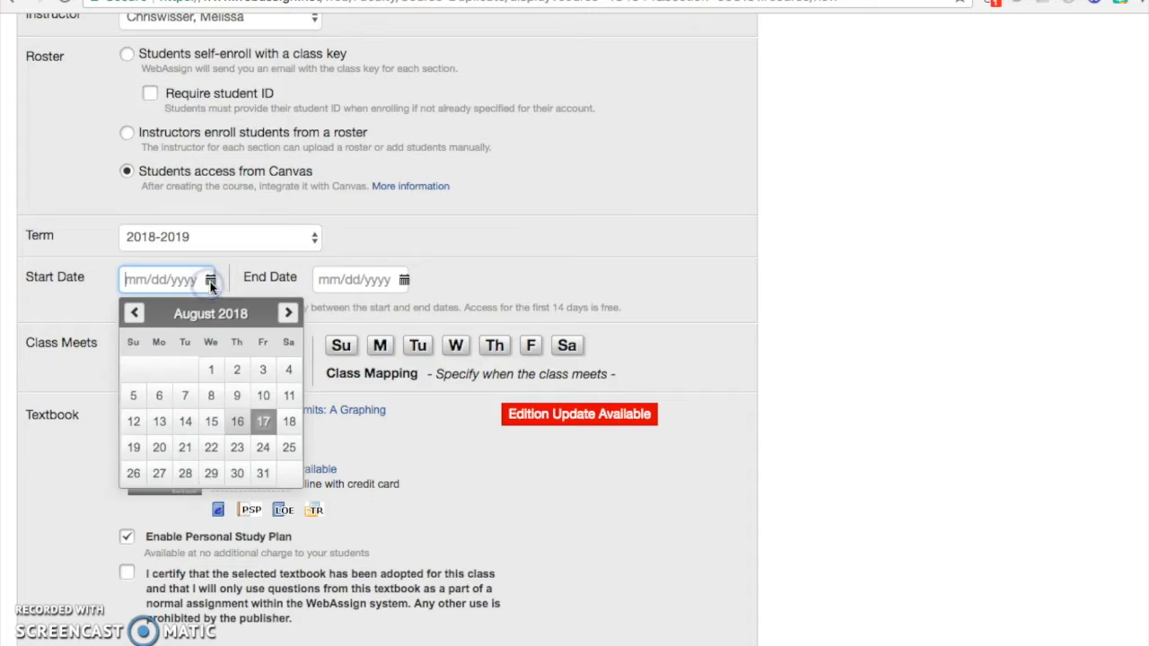
{"action": "left_click", "coordinate": [161, 447]}
{"action": "left_click", "coordinate": [403, 280]}
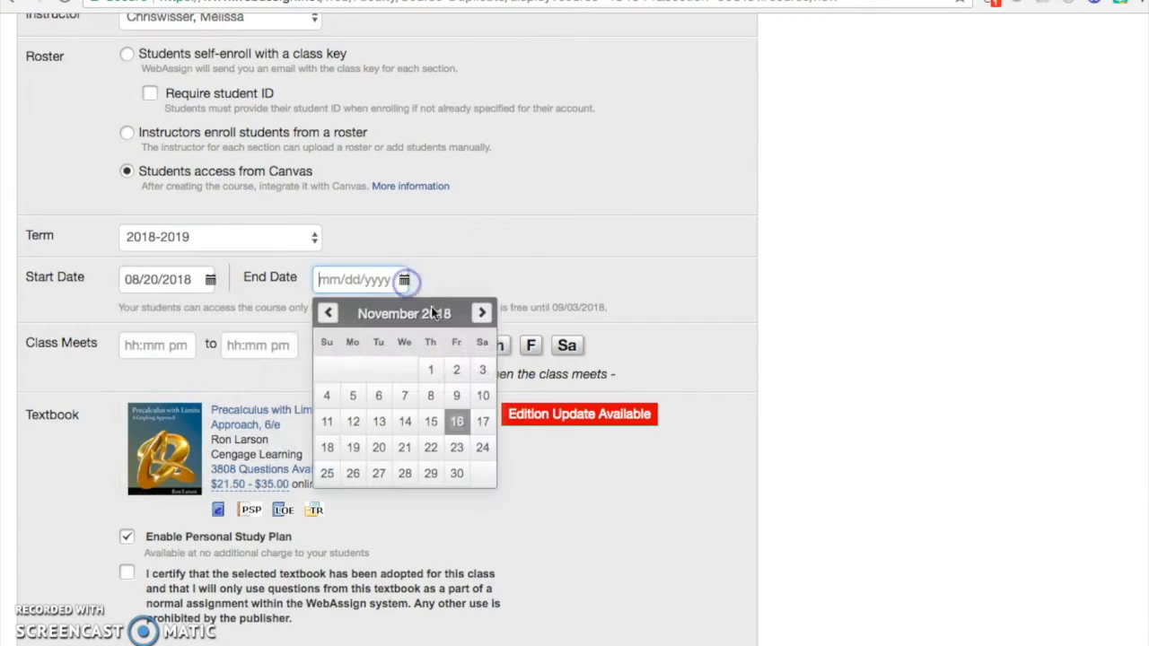
{"action": "left_click", "coordinate": [483, 313]}
{"action": "left_click", "coordinate": [483, 313]}
{"action": "left_click", "coordinate": [482, 313]}
{"action": "left_click", "coordinate": [483, 314]}
{"action": "left_click", "coordinate": [483, 313]}
{"action": "left_click", "coordinate": [483, 313]}
{"action": "left_click", "coordinate": [483, 313]}
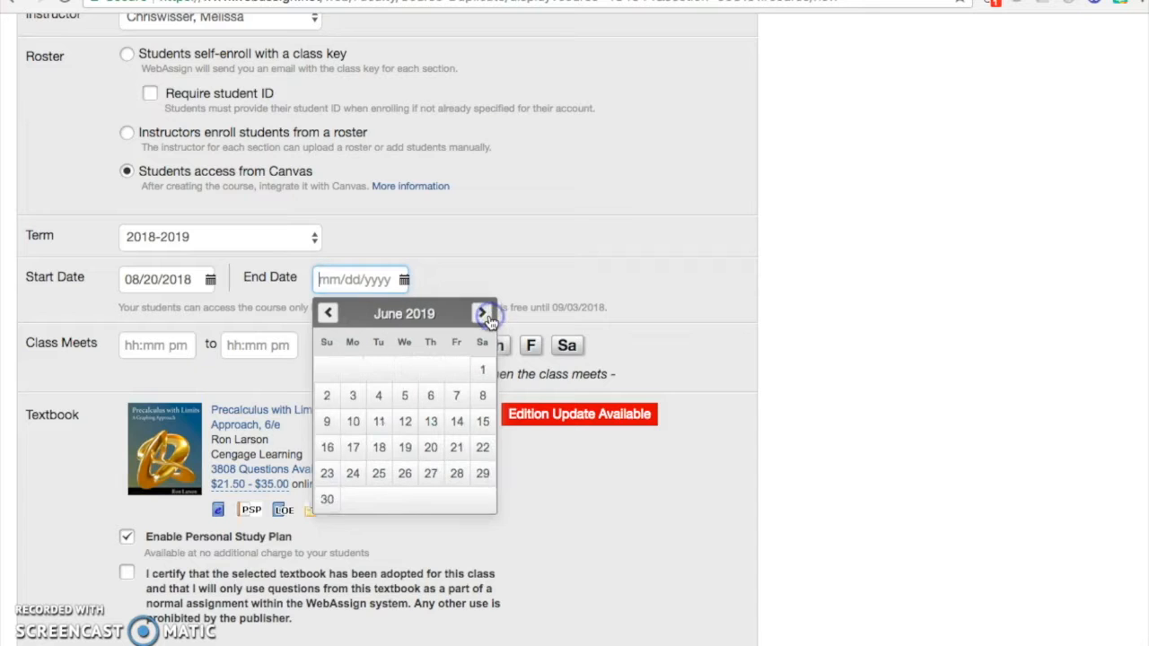
{"action": "left_click", "coordinate": [457, 396]}
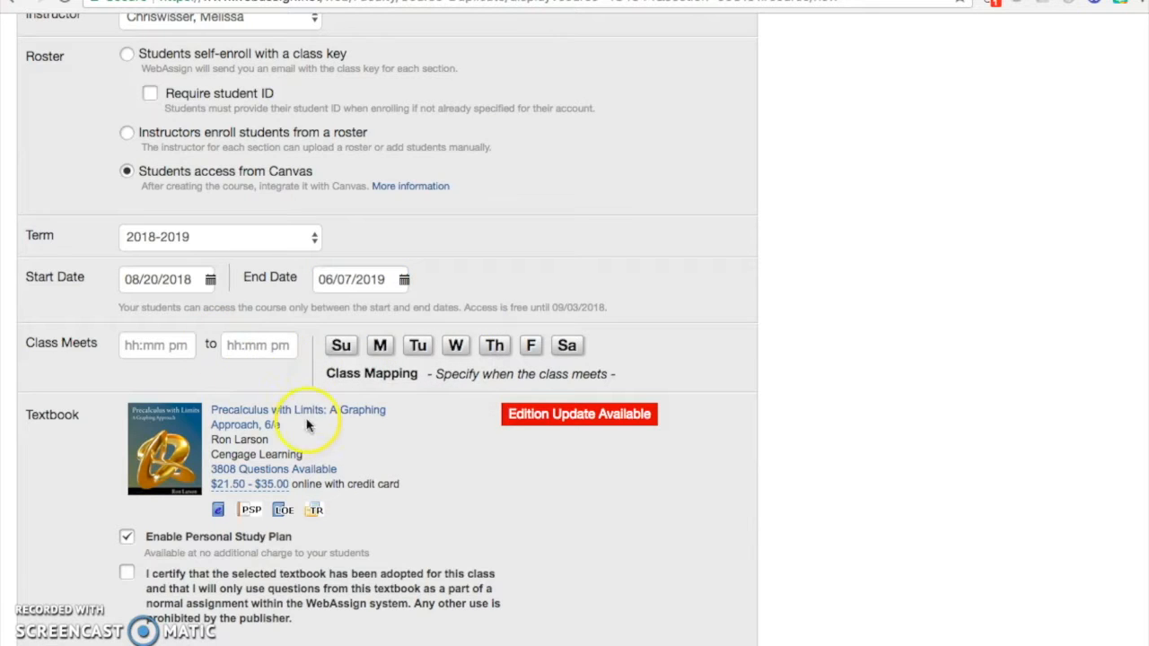
Mark Monday, Tuesday, Wednesday, Thursday and Friday as the class meeting days
{"action": "left_click", "coordinate": [381, 350]}
{"action": "left_click", "coordinate": [420, 348]}
{"action": "left_click", "coordinate": [455, 348]}
{"action": "left_click", "coordinate": [495, 349]}
{"action": "left_click", "coordinate": [529, 351]}
{"action": "left_click", "coordinate": [512, 429]}
Certify that the selected textbook has been adopted for the class and decline the update to the newer edition
{"action": "scroll", "coordinate": [513, 429], "scroll_direction": "down", "scroll_amount": 2}
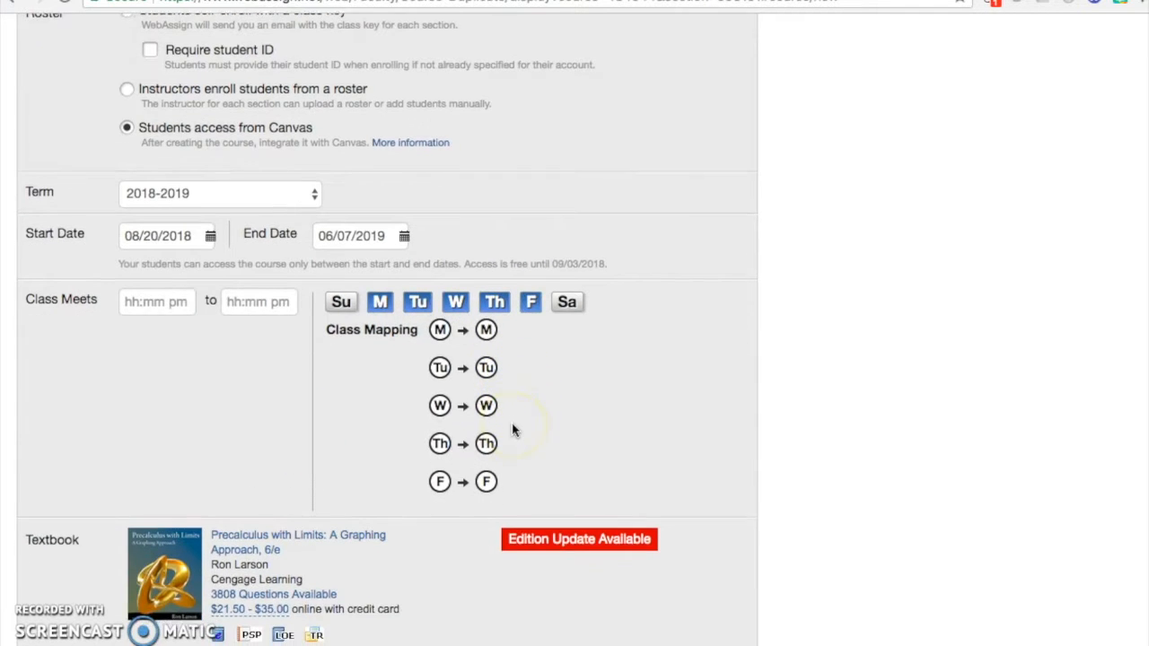
{"action": "left_click", "coordinate": [330, 348]}
{"action": "scroll", "coordinate": [330, 348], "scroll_direction": "down", "scroll_amount": 4}
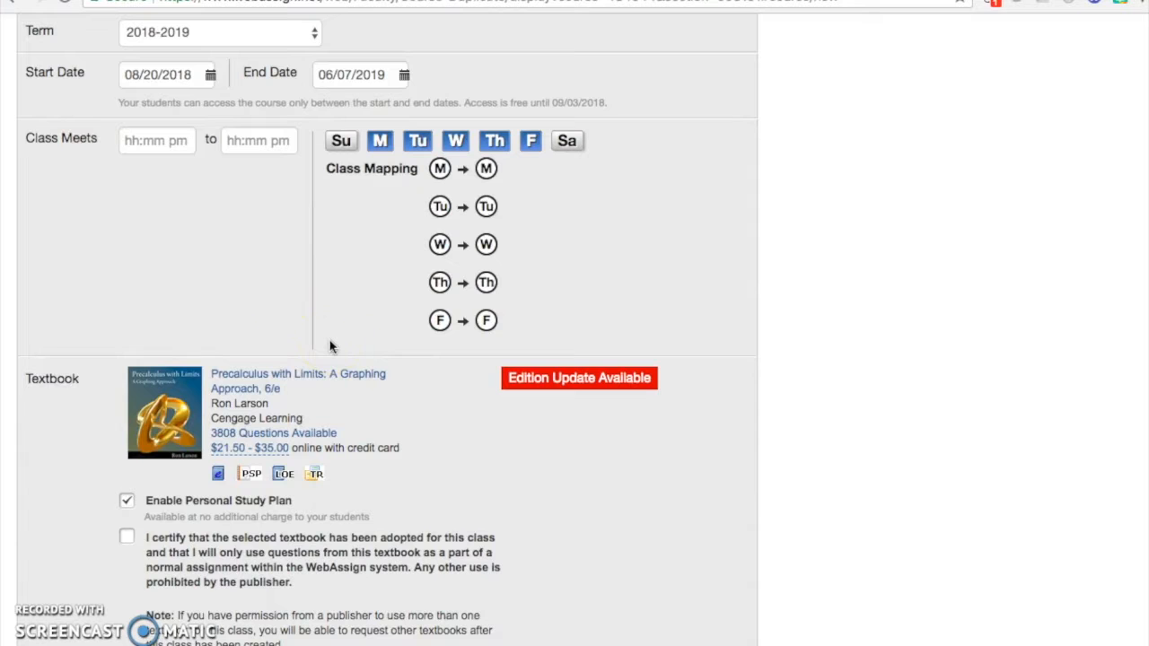
{"action": "scroll", "coordinate": [342, 393], "scroll_direction": "down", "scroll_amount": 4}
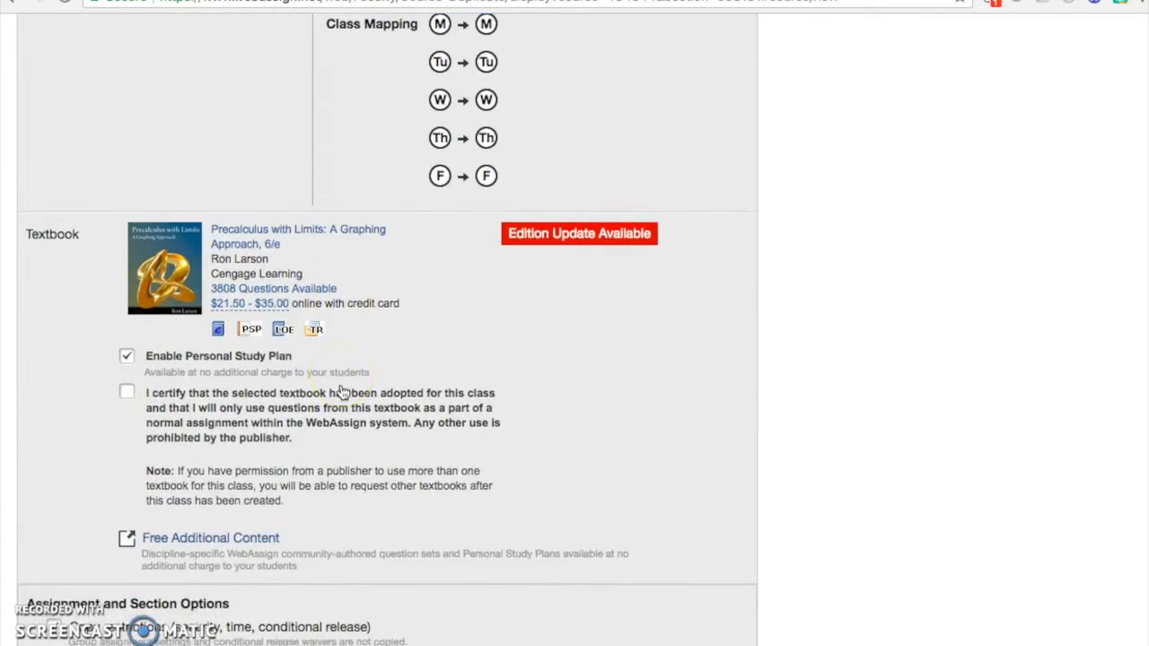
{"action": "scroll", "coordinate": [342, 392], "scroll_direction": "down", "scroll_amount": 2}
{"action": "scroll", "coordinate": [342, 392], "scroll_direction": "down", "scroll_amount": 1}
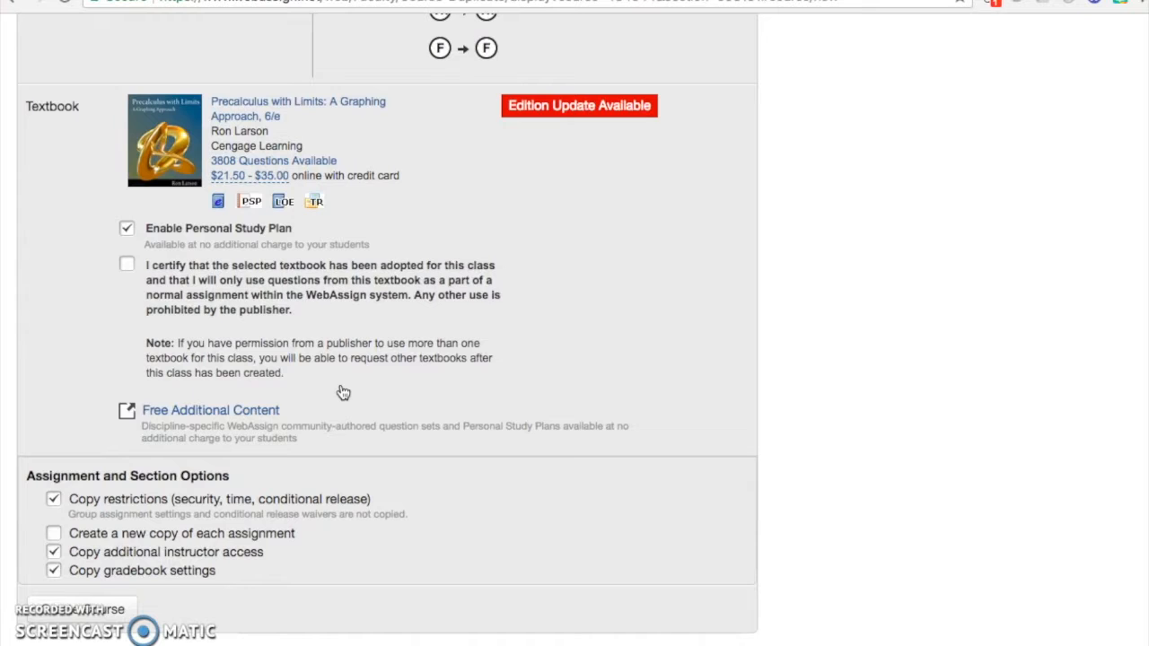
{"action": "left_click", "coordinate": [127, 269]}
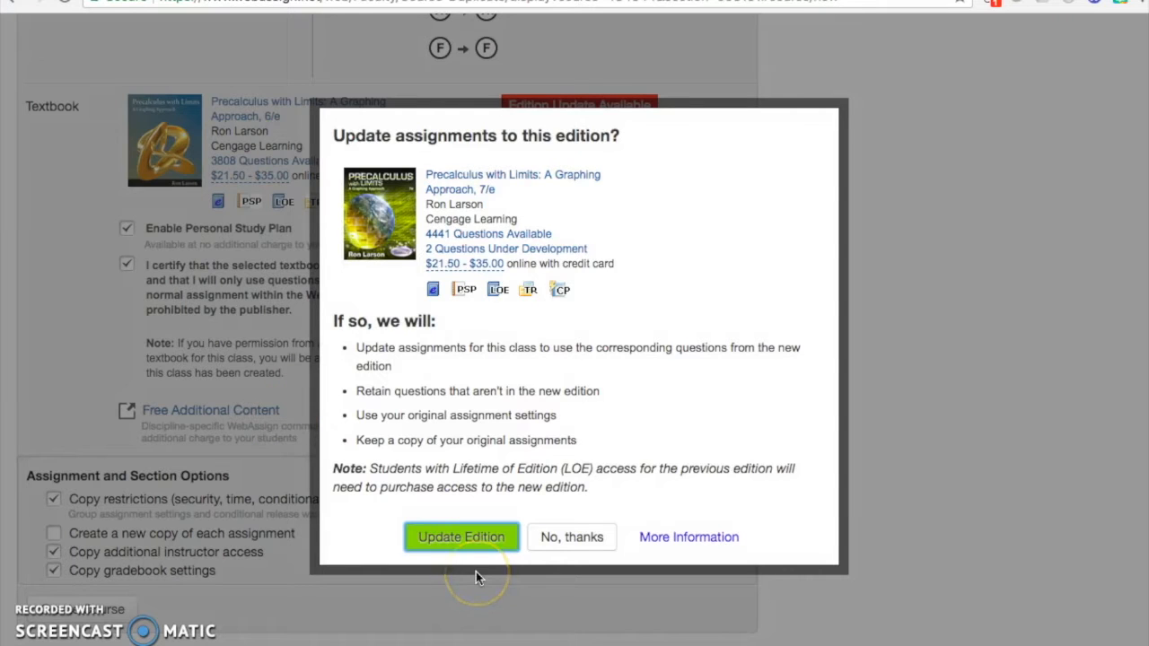
{"action": "left_click", "coordinate": [561, 541]}
Try to create the course with the preset assignment and section options
{"action": "scroll", "coordinate": [572, 259], "scroll_direction": "down", "scroll_amount": 1}
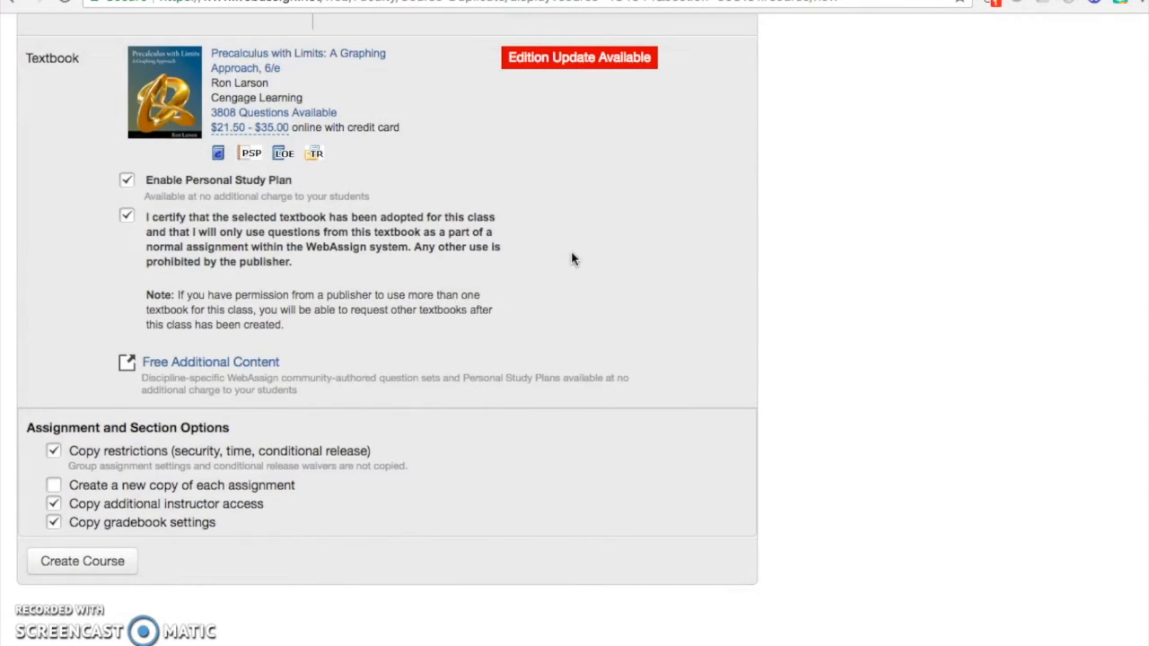
{"action": "scroll", "coordinate": [572, 259], "scroll_direction": "down", "scroll_amount": 1}
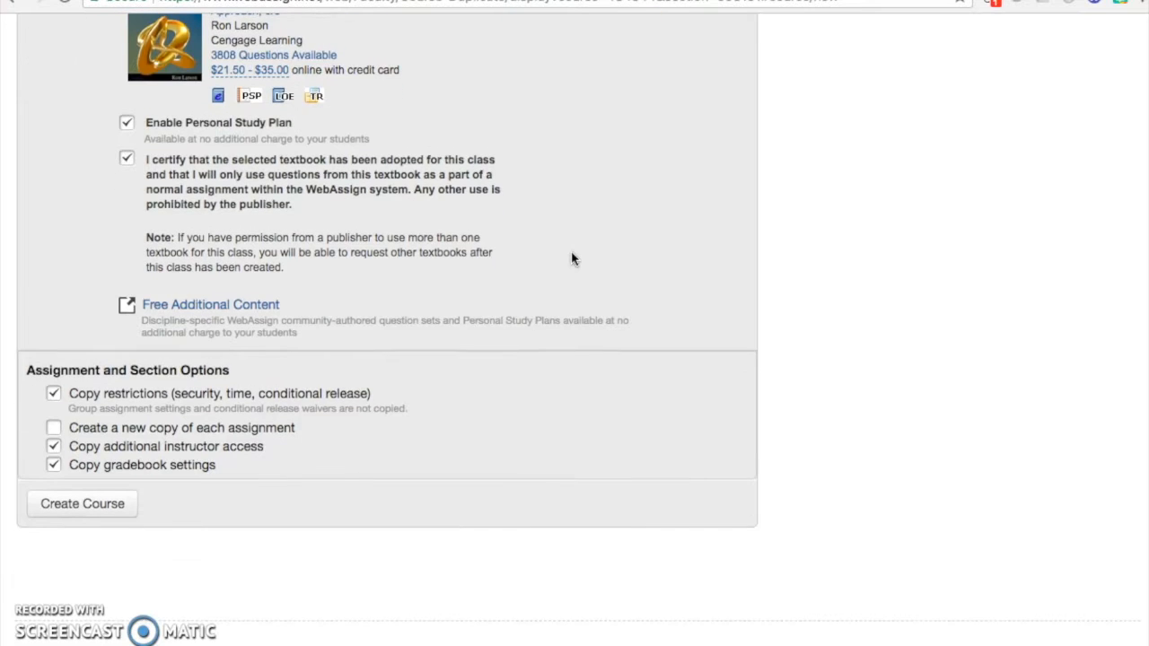
{"action": "scroll", "coordinate": [571, 259], "scroll_direction": "down", "scroll_amount": 1}
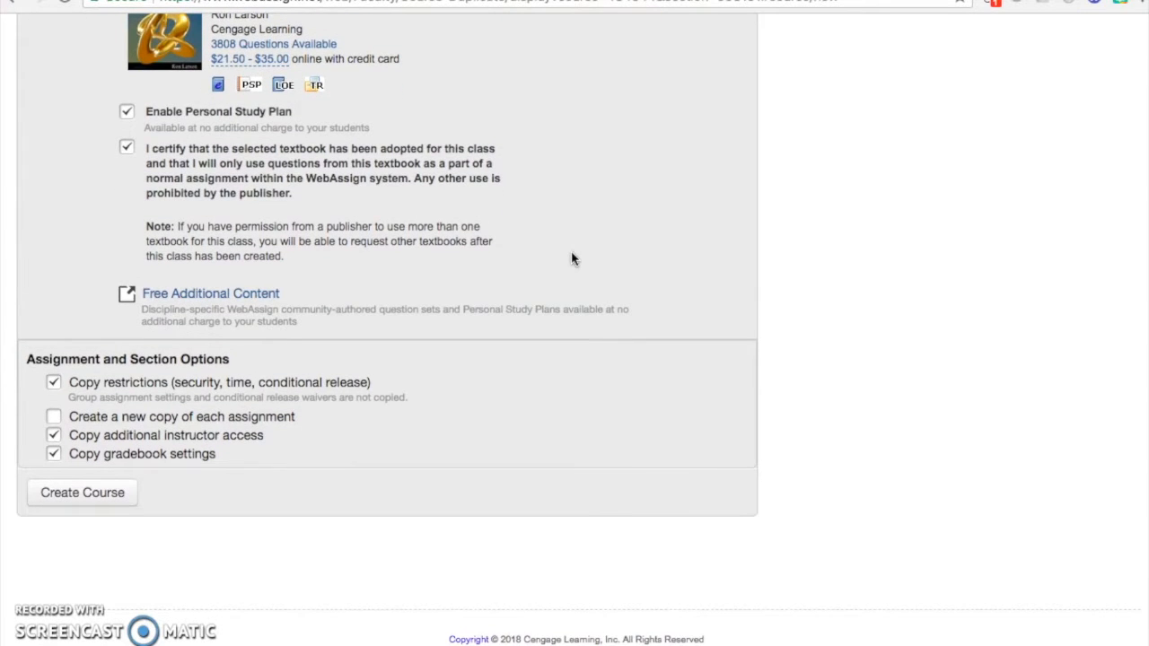
{"action": "left_click", "coordinate": [121, 500]}
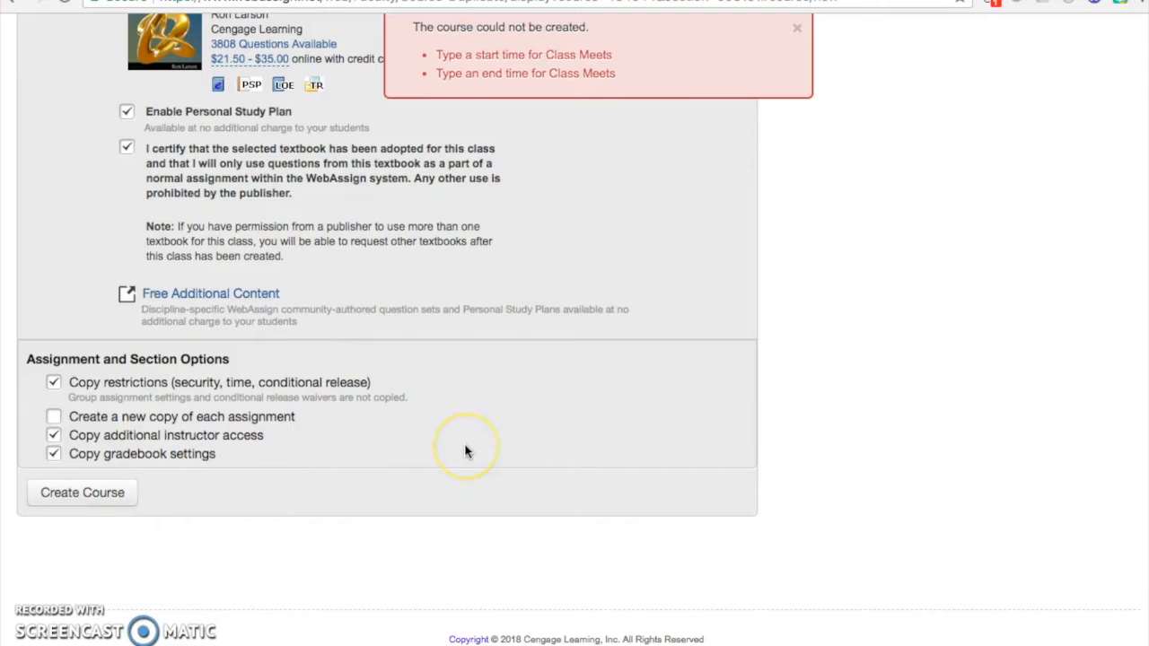
Set the class meeting time from 7:56am to 2:30pm and create the course
{"action": "scroll", "coordinate": [465, 450], "scroll_direction": "up", "scroll_amount": 7}
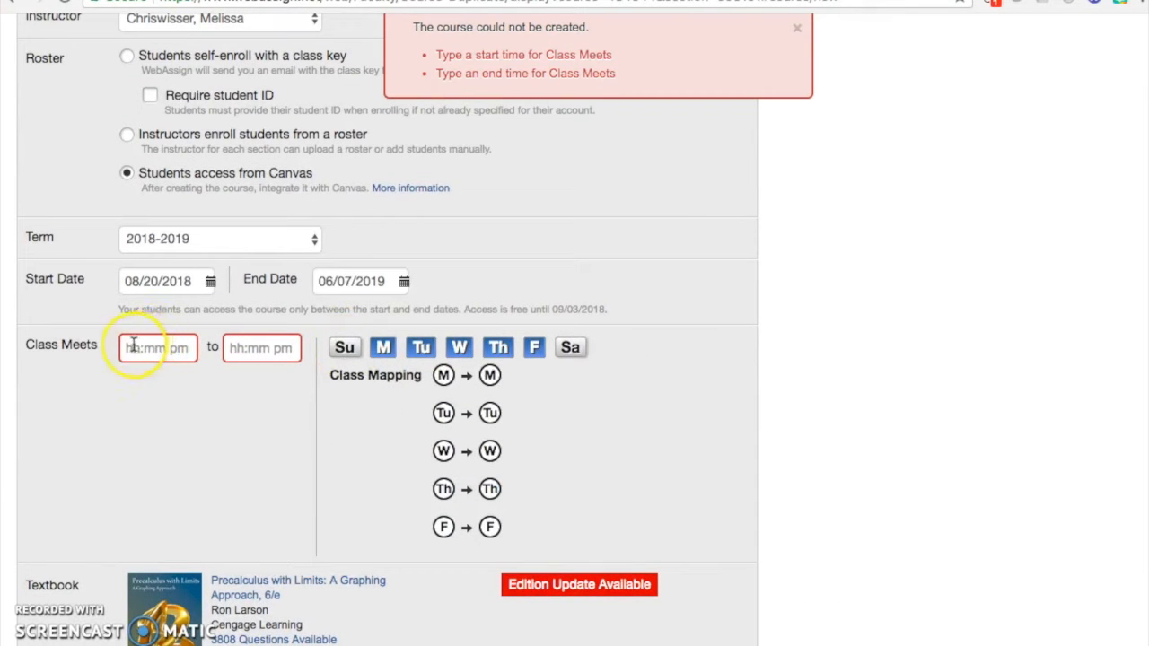
{"action": "left_click", "coordinate": [136, 346]}
{"action": "type", "text": "7"}
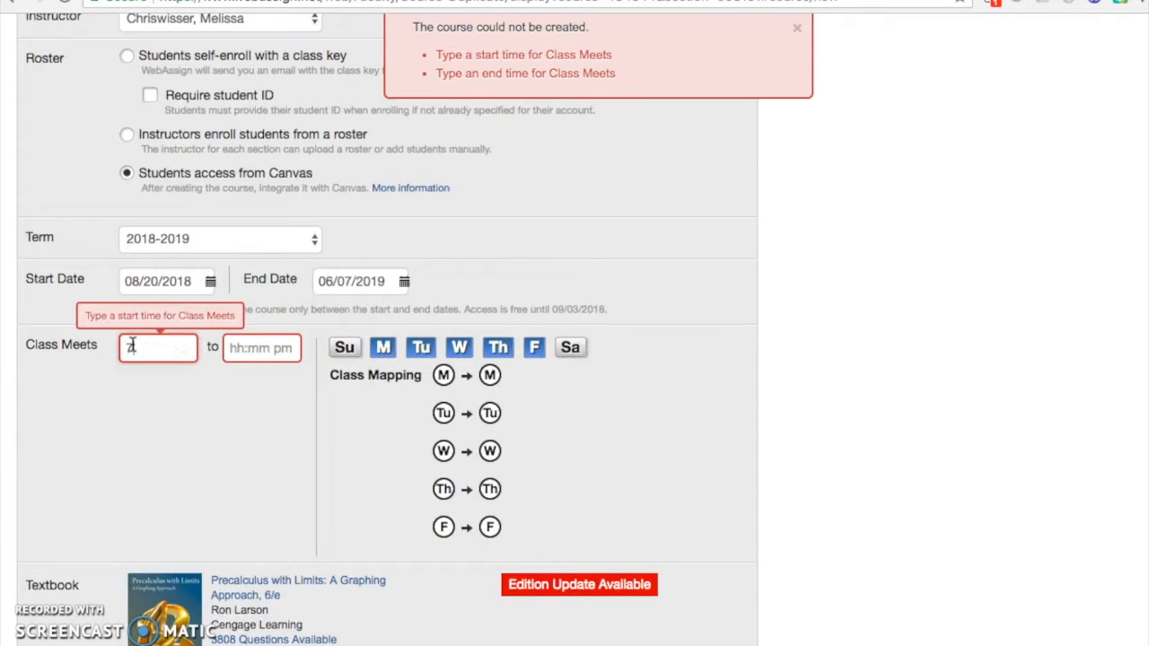
{"action": "type", "text": ":56am"}
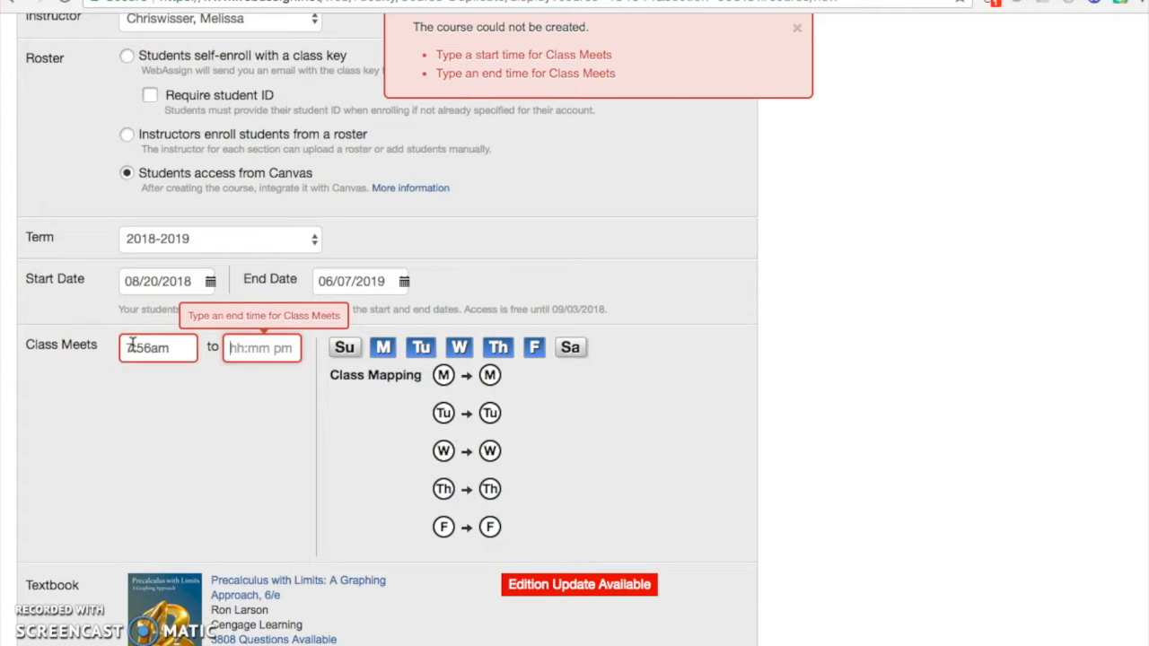
{"action": "type", "text": "230pm"}
{"action": "key", "text": "Tab"}
{"action": "scroll", "coordinate": [335, 498], "scroll_direction": "down", "scroll_amount": 7}
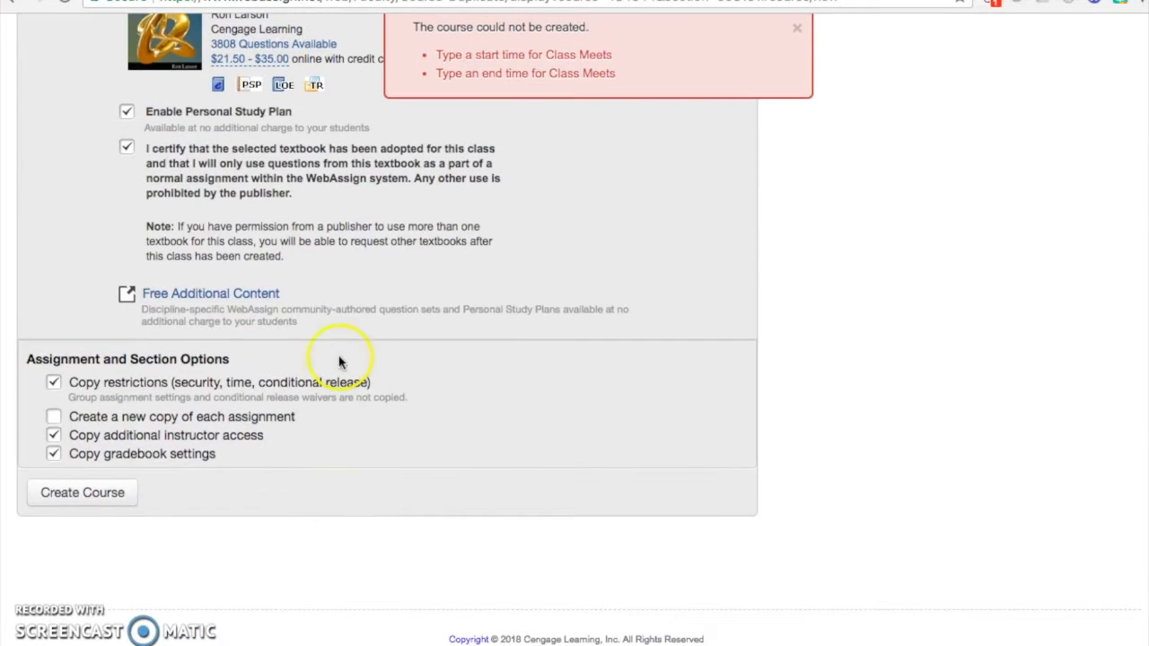
{"action": "left_click", "coordinate": [85, 496]}
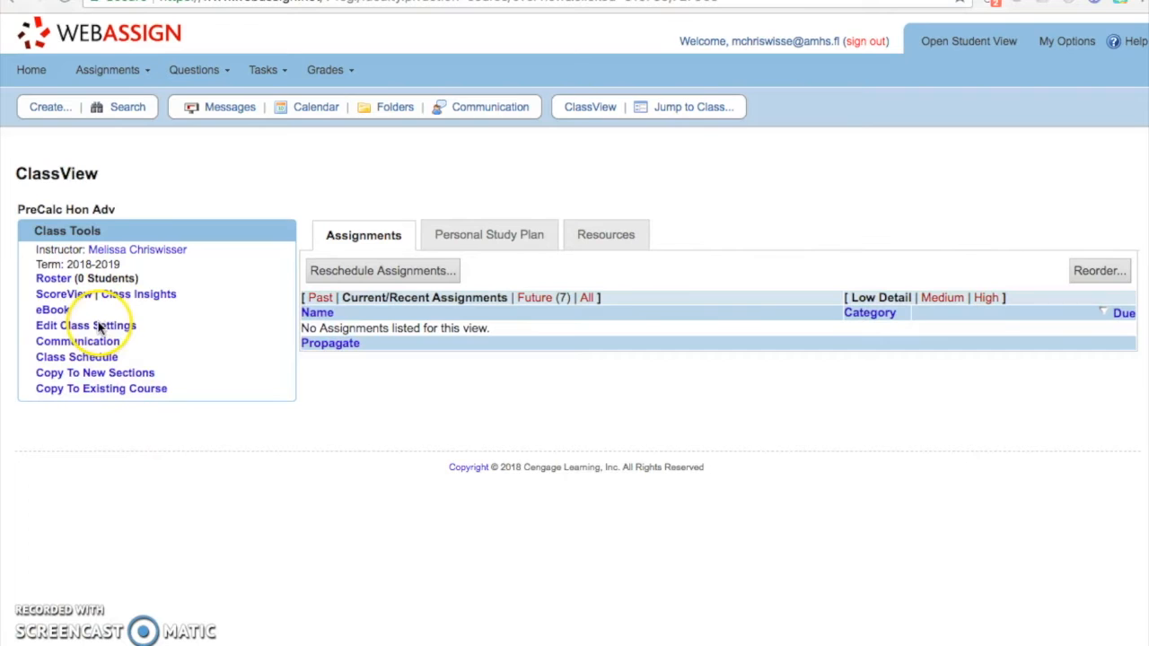
Open the Canvas setup details for Basic Integration in the new class's LMS integration settings
{"action": "left_click", "coordinate": [96, 327]}
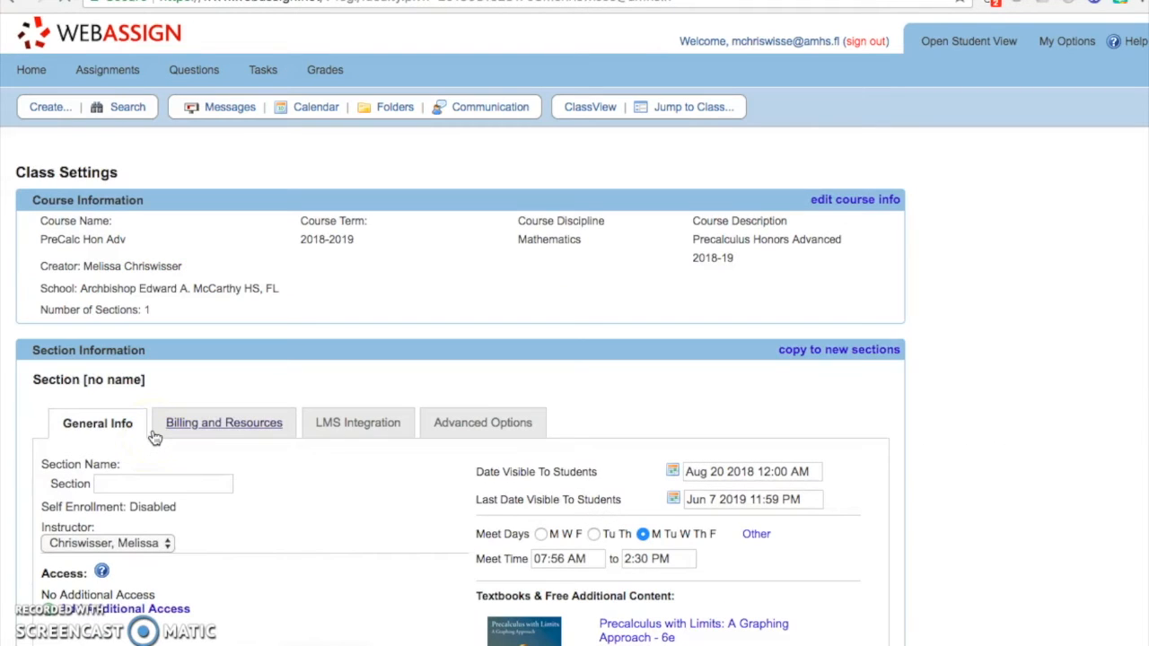
{"action": "scroll", "coordinate": [154, 437], "scroll_direction": "down", "scroll_amount": 5}
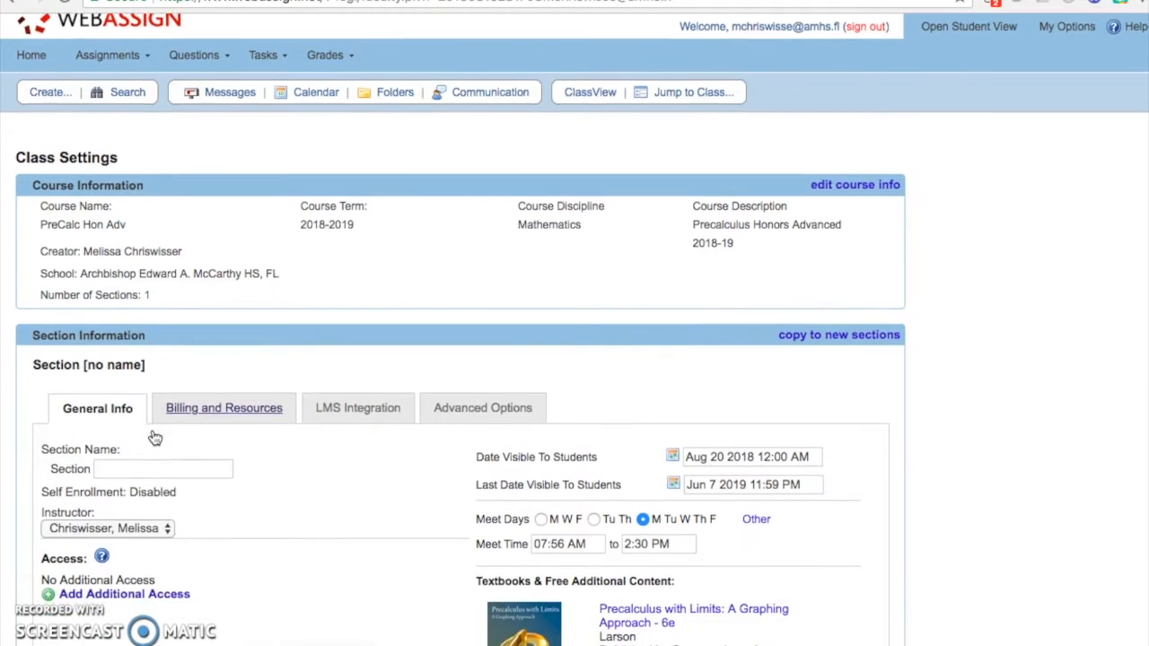
{"action": "scroll", "coordinate": [155, 437], "scroll_direction": "down", "scroll_amount": 1}
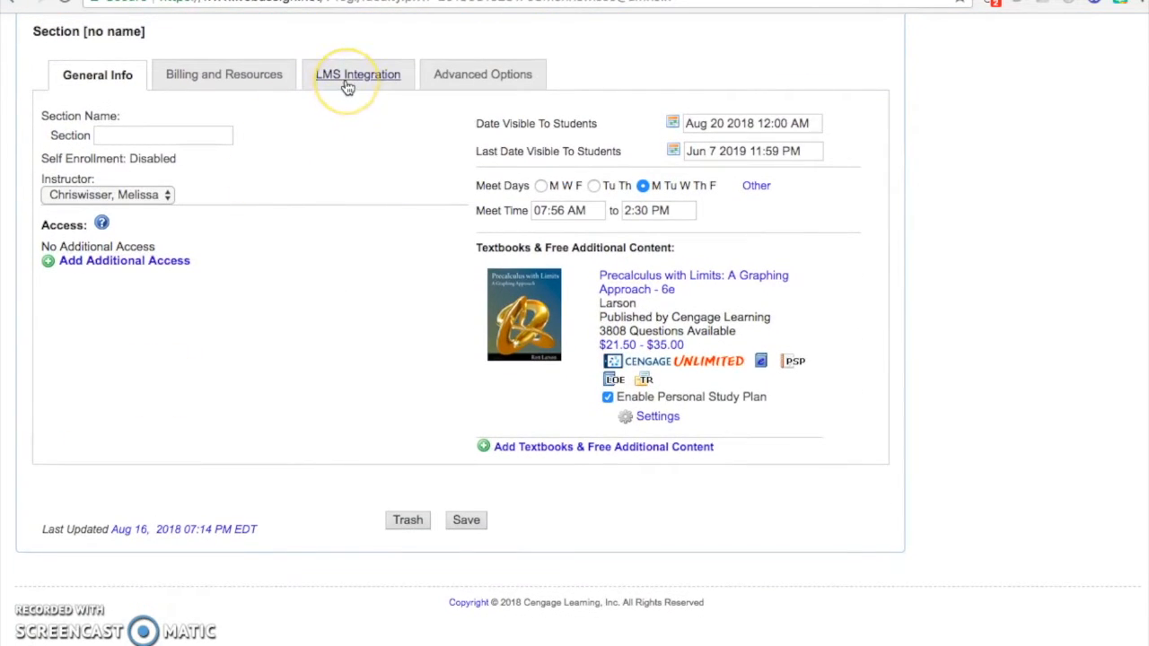
{"action": "left_click", "coordinate": [368, 321]}
{"action": "left_click", "coordinate": [124, 374]}
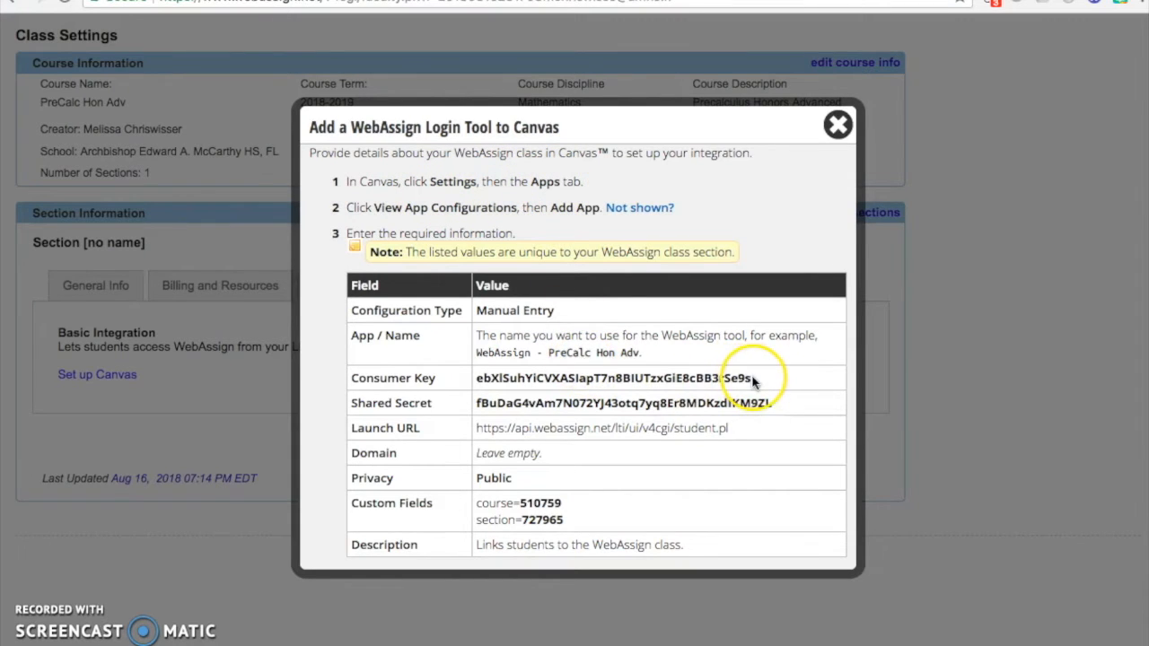
Copy the consumer key from the Canvas setup details and switch to the Canvas dashboard
{"action": "left_click_drag", "start_coordinate": [752, 381], "coordinate": [474, 381]}
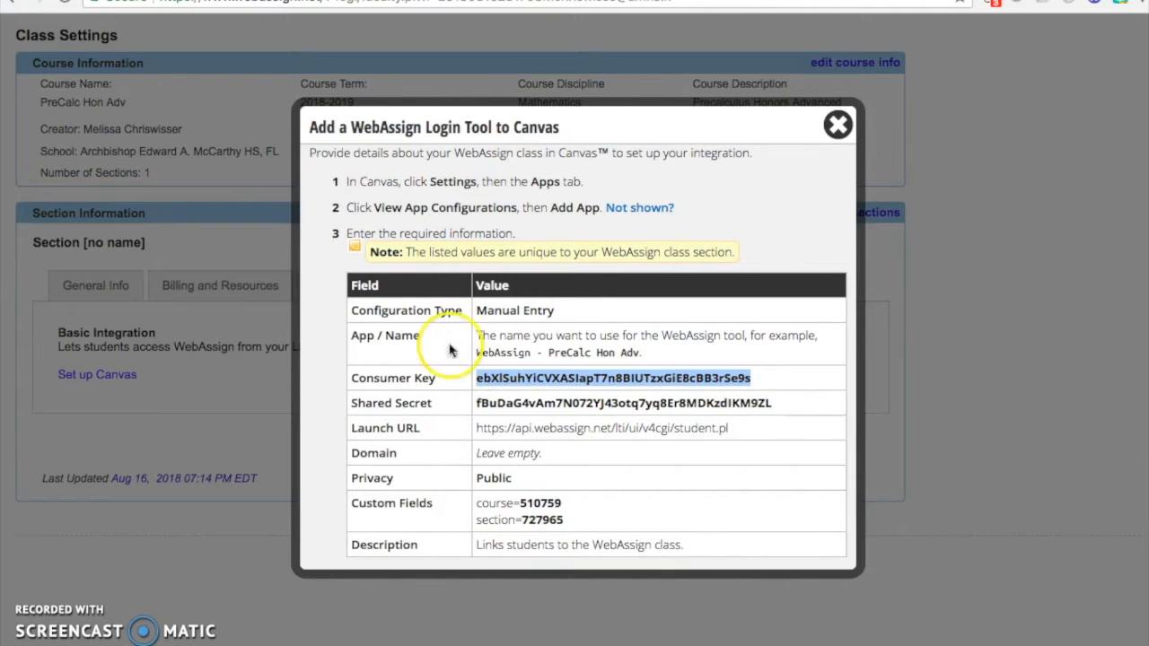
{"action": "left_click", "coordinate": [235, 0]}
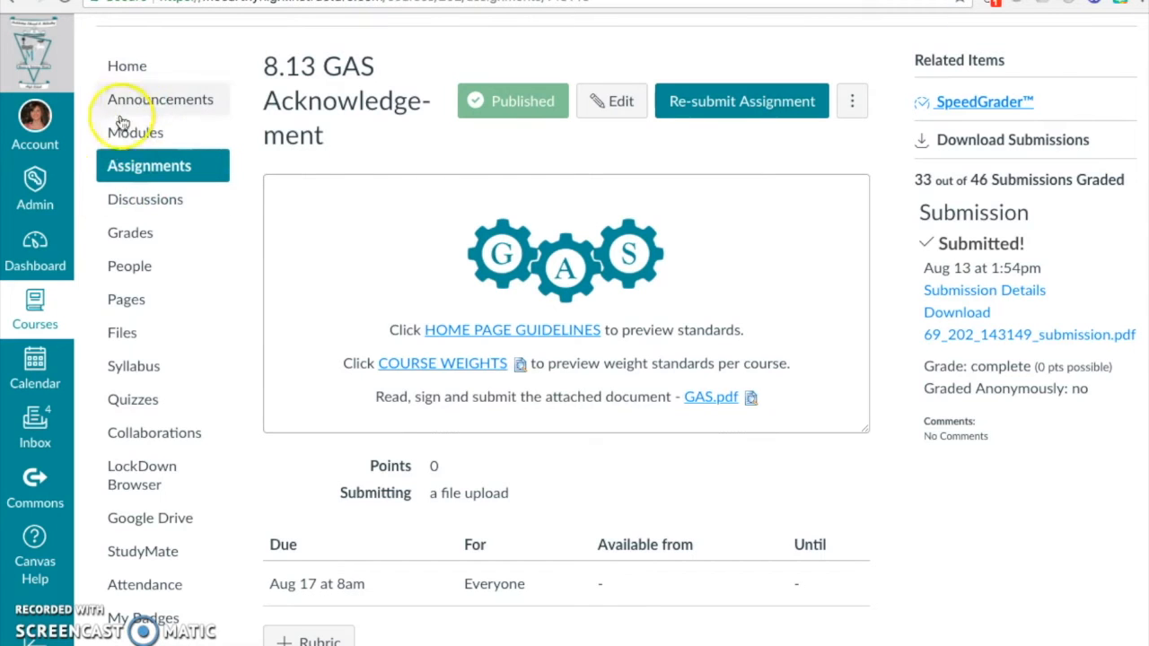
{"action": "left_click", "coordinate": [35, 258]}
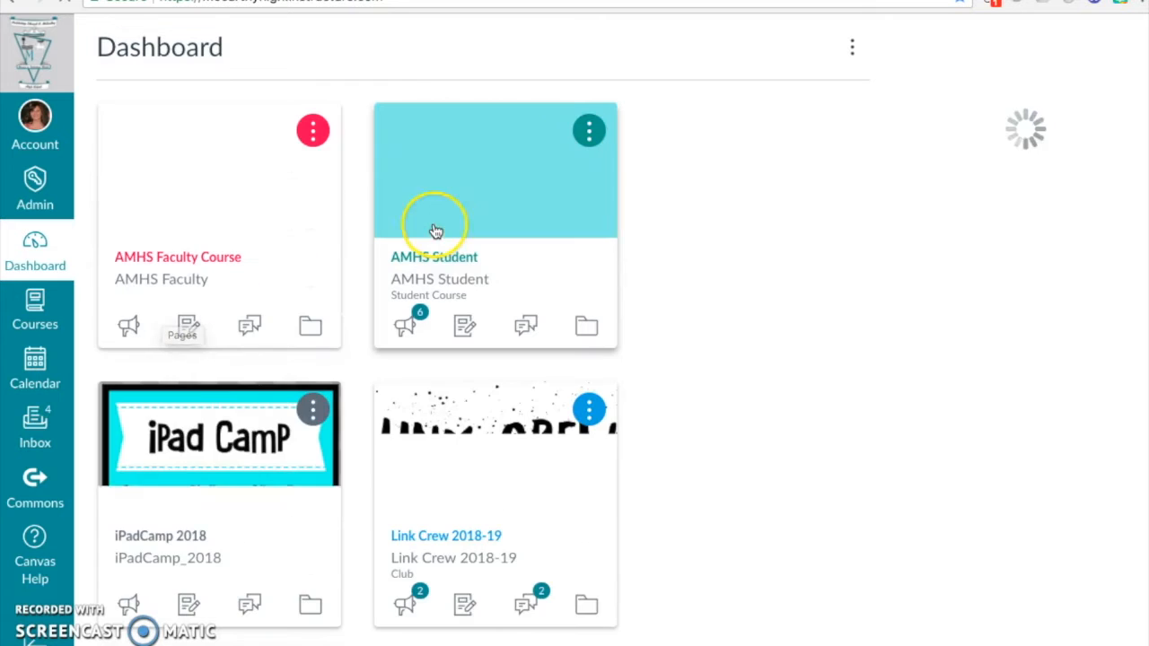
Open the external app configurations in the PreCalHAdv S1 18-19 course settings and start adding an app
{"action": "scroll", "coordinate": [371, 505], "scroll_direction": "down", "scroll_amount": 3}
{"action": "left_click", "coordinate": [190, 533]}
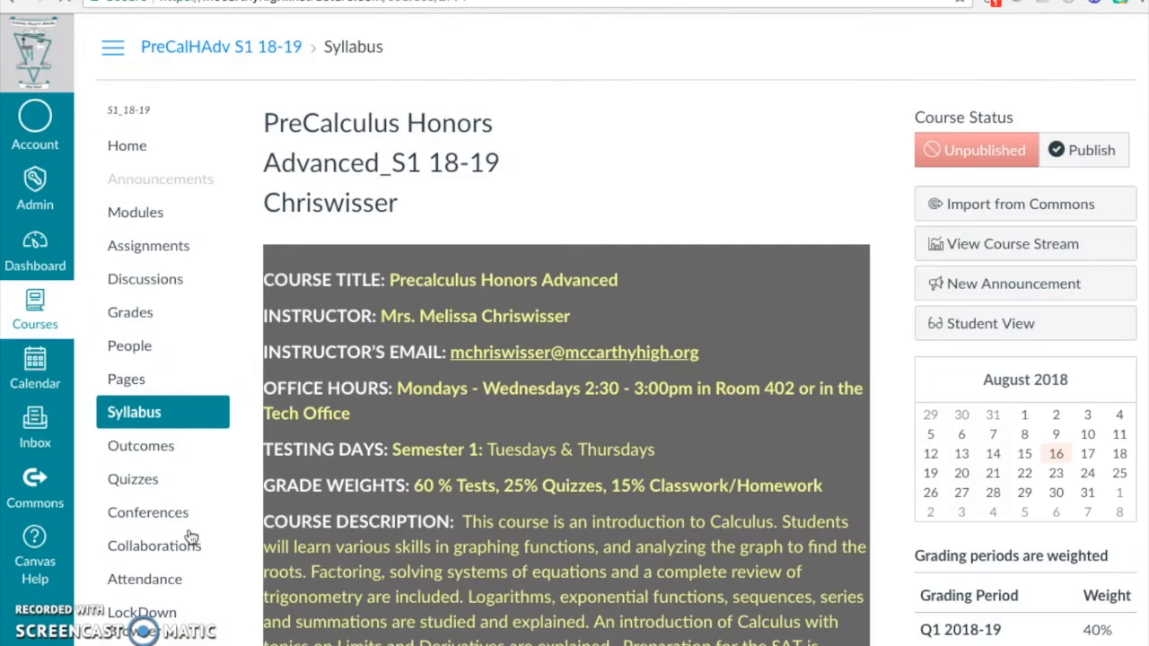
{"action": "scroll", "coordinate": [188, 538], "scroll_direction": "down", "scroll_amount": 2}
{"action": "left_click", "coordinate": [126, 609]}
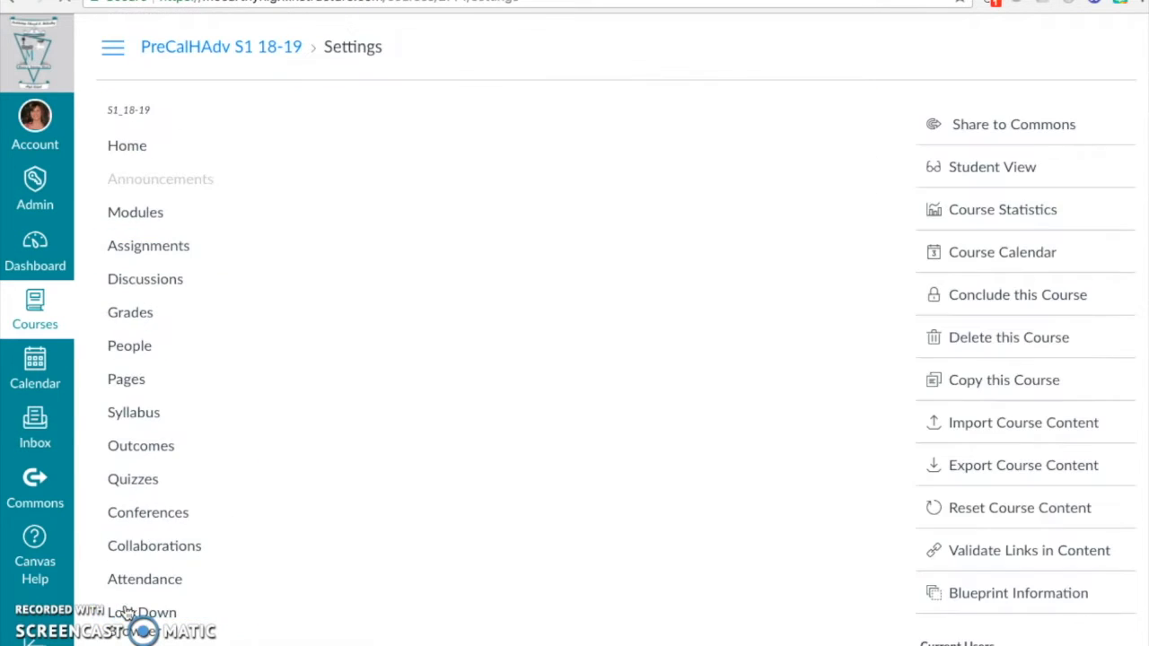
{"action": "left_click", "coordinate": [583, 133]}
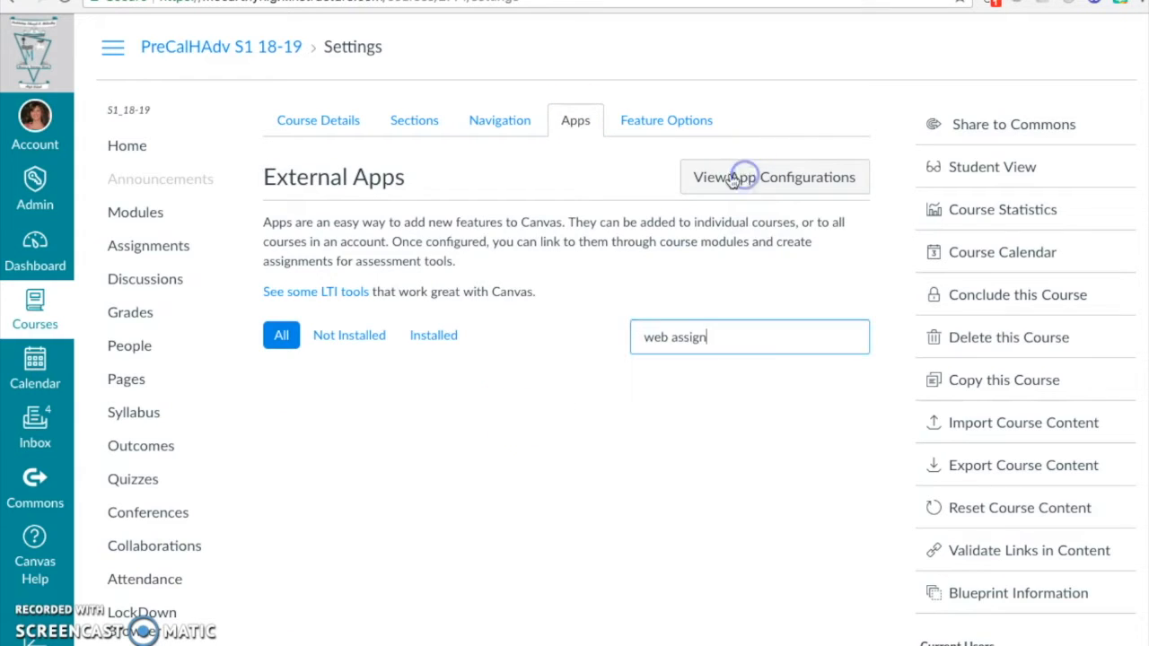
{"action": "left_click", "coordinate": [711, 177]}
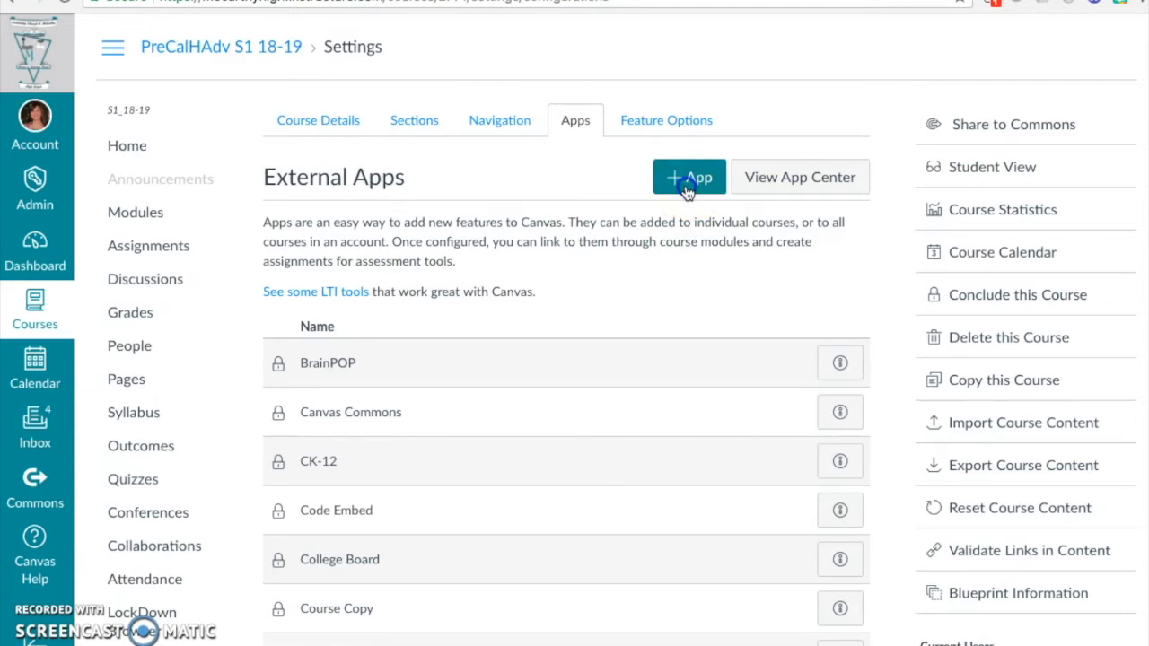
{"action": "left_click", "coordinate": [686, 177]}
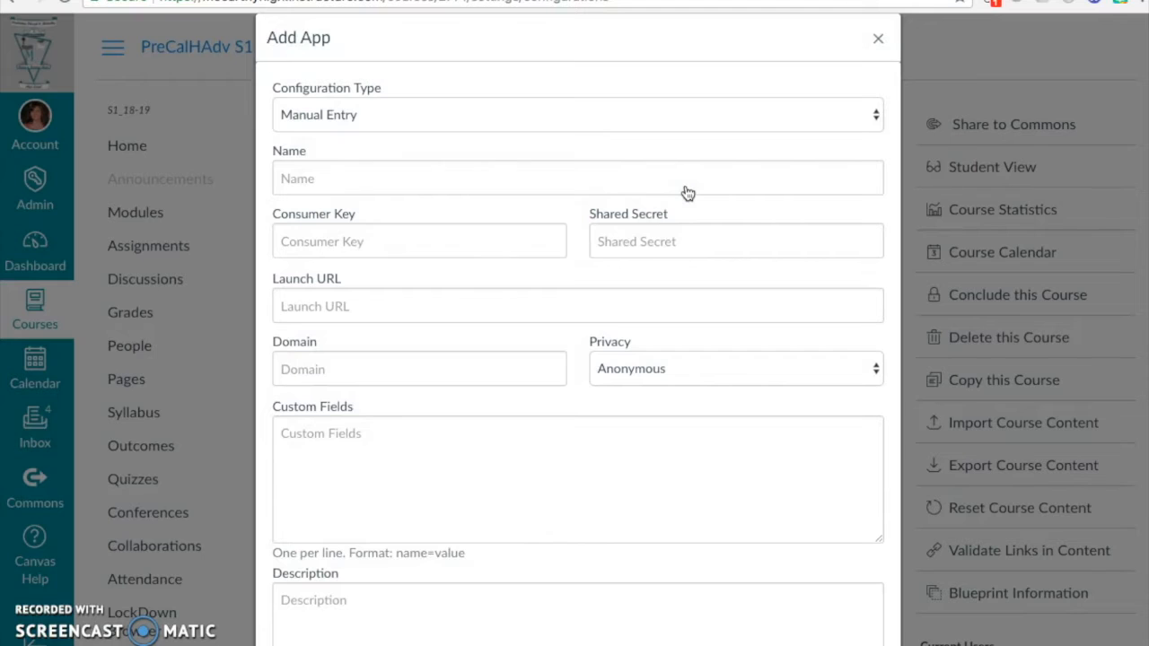
Name the new app WebAssign and paste the copied consumer key into its Consumer Key field
{"action": "left_click", "coordinate": [463, 175]}
{"action": "type", "text": "WebAssign"}
{"action": "left_click", "coordinate": [353, 240]}
{"action": "key", "text": "ctrl+v"}
Copy the shared secret from the WebAssign setup details into the new app's Shared Secret field
{"action": "left_click", "coordinate": [608, 241]}
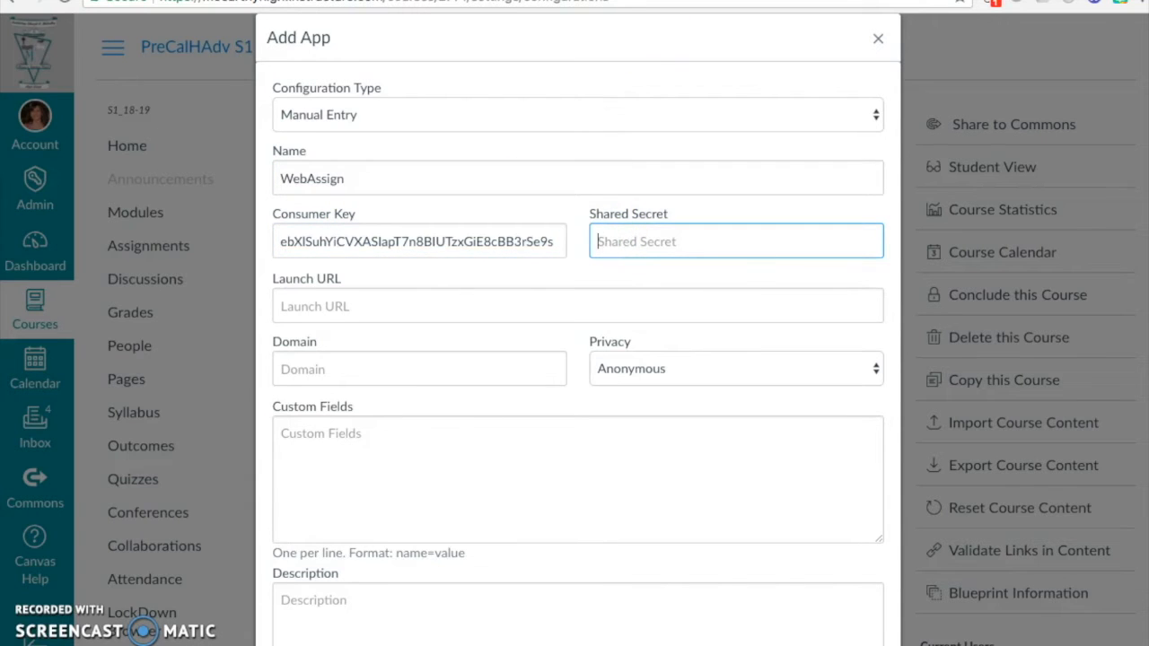
{"action": "left_click", "coordinate": [539, 0]}
{"action": "left_click_drag", "start_coordinate": [777, 403], "coordinate": [474, 403]}
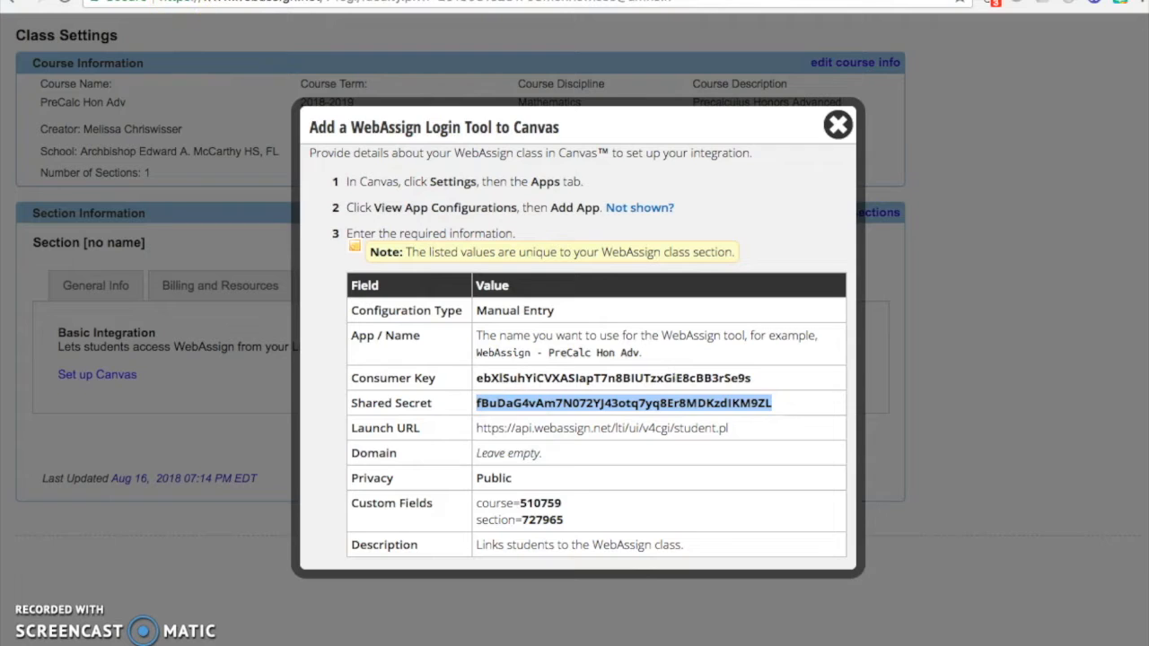
{"action": "left_click", "coordinate": [270, 1]}
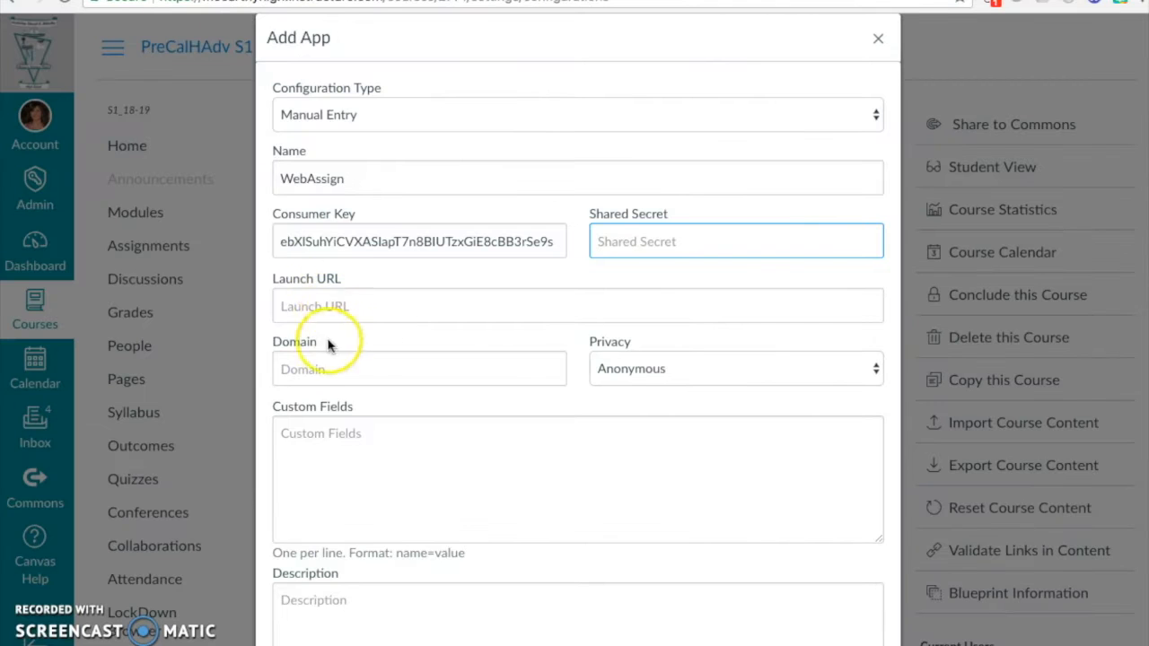
{"action": "key", "text": "ctrl+v"}
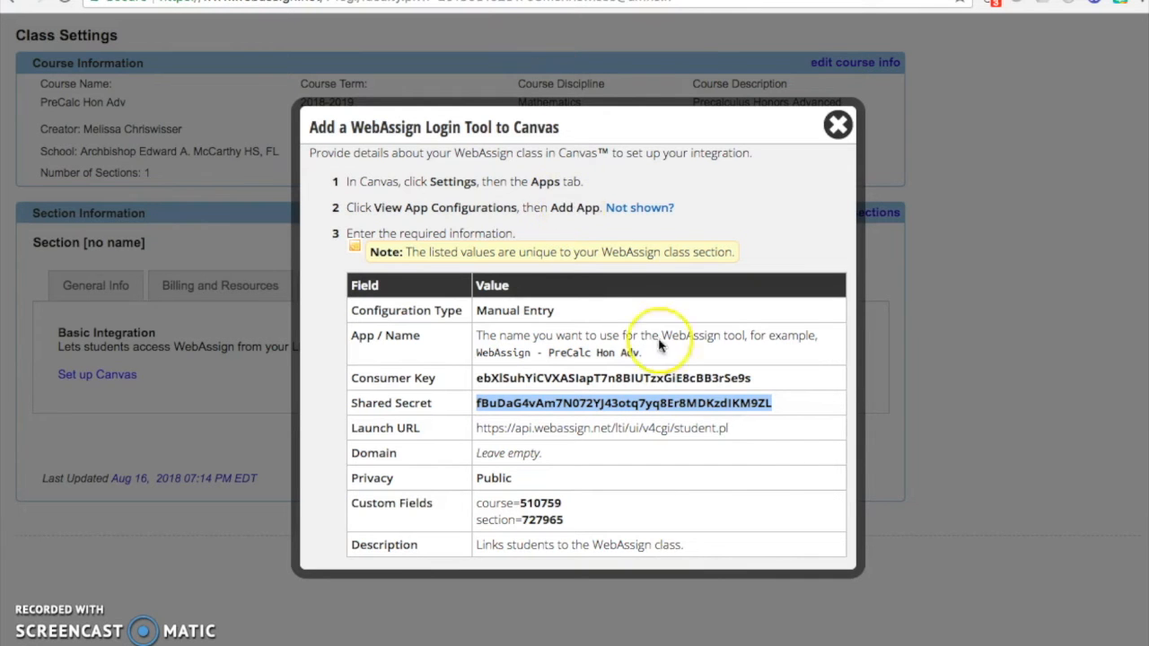
{"action": "left_click_drag", "start_coordinate": [734, 432], "coordinate": [481, 432]}
{"action": "key", "text": "ctrl+c"}
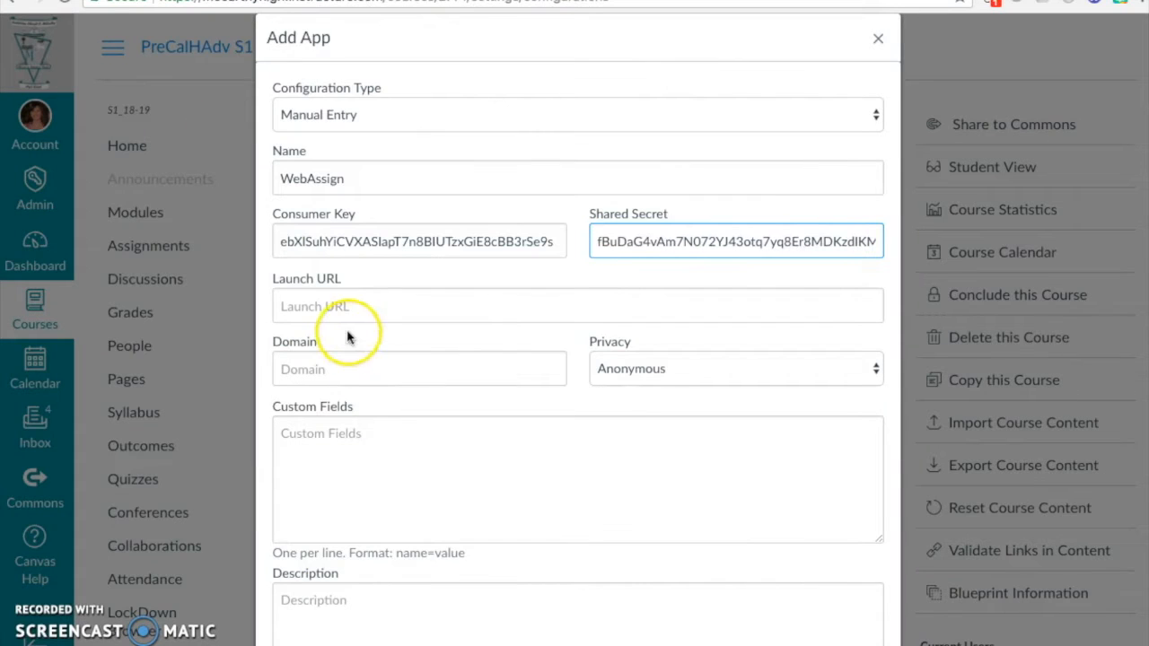
{"action": "left_click", "coordinate": [345, 306]}
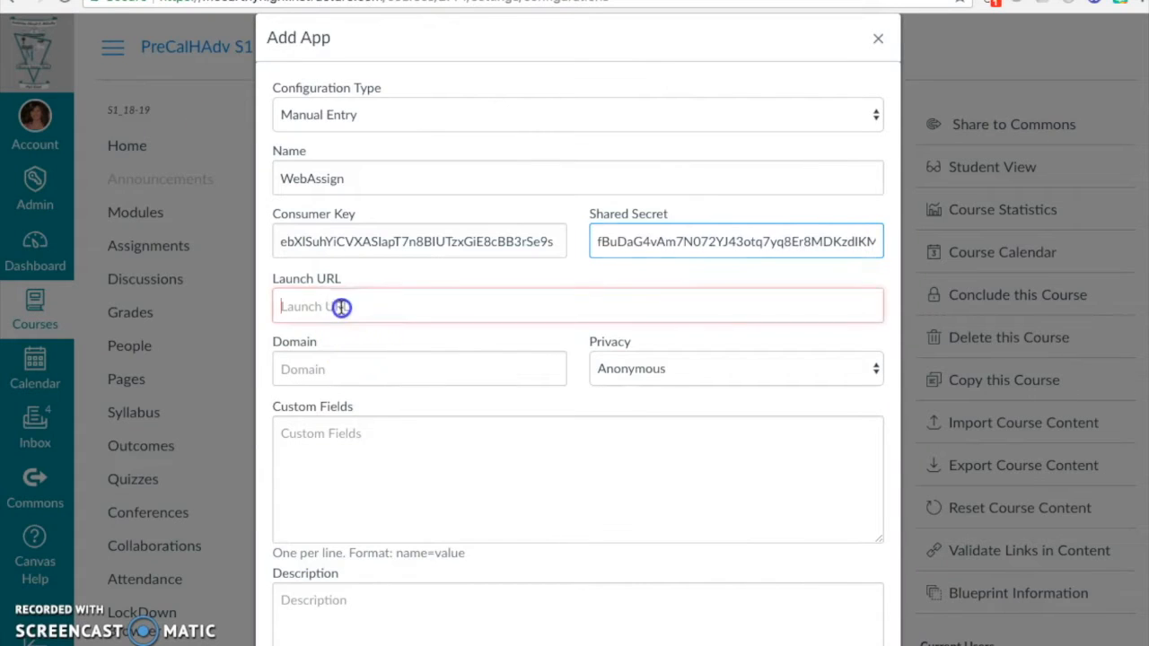
{"action": "key", "text": "ctrl+v"}
{"action": "left_click", "coordinate": [630, 363]}
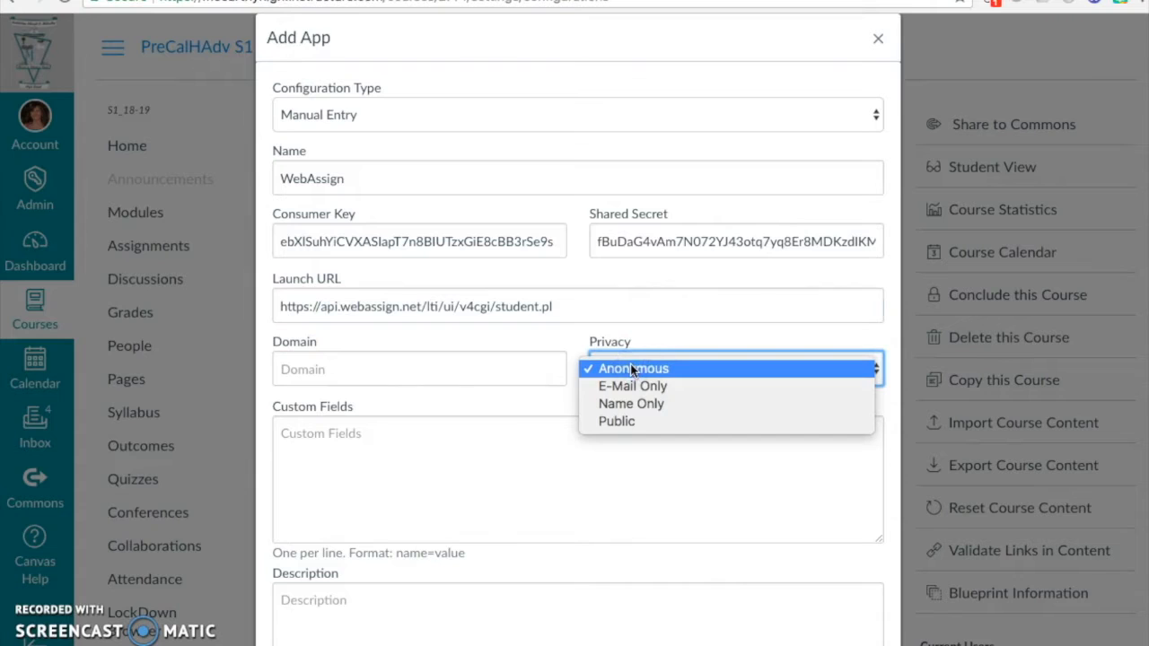
{"action": "left_click", "coordinate": [619, 422]}
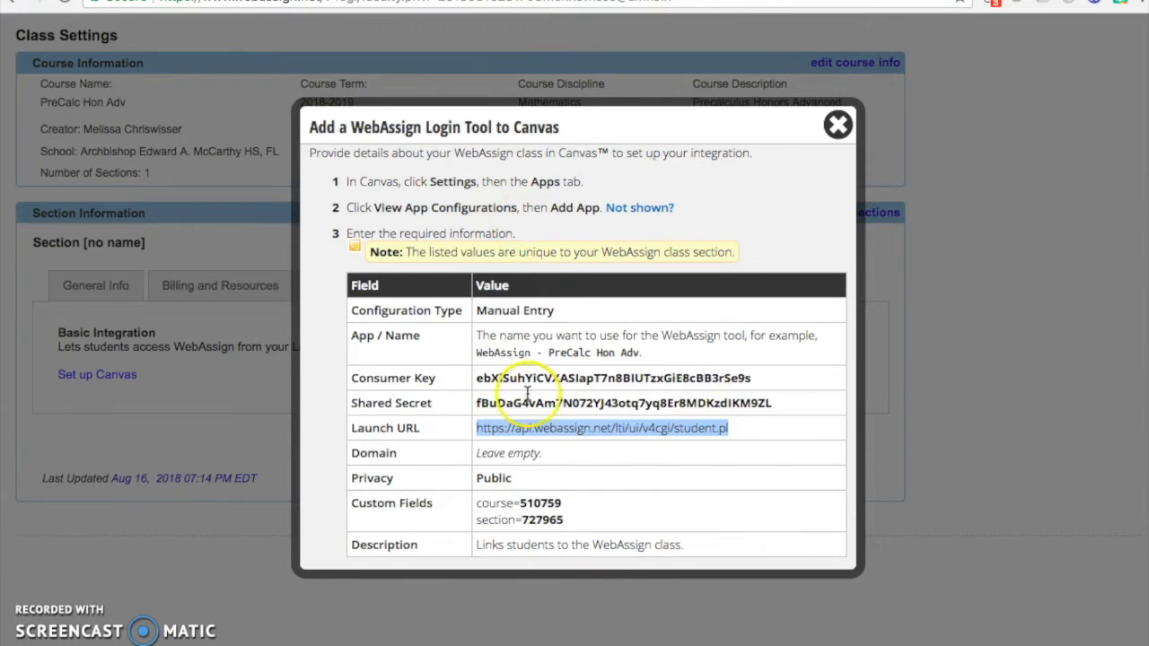
Copy the custom fields course=510759 and section=727965 from the WebAssign setup details into the Canvas app's Custom Fields
{"action": "left_click_drag", "start_coordinate": [570, 516], "coordinate": [473, 504]}
{"action": "key", "text": "ctrl+c"}
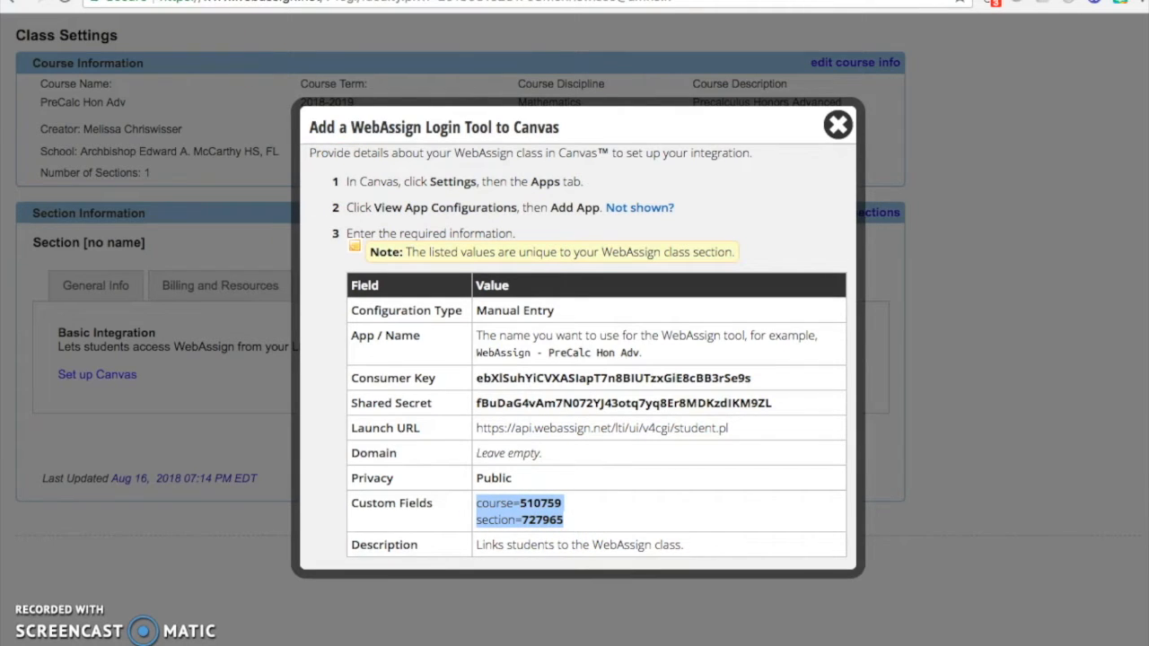
{"action": "key", "text": "ctrl+Tab"}
{"action": "left_click", "coordinate": [297, 454]}
{"action": "key", "text": "ctrl+v"}
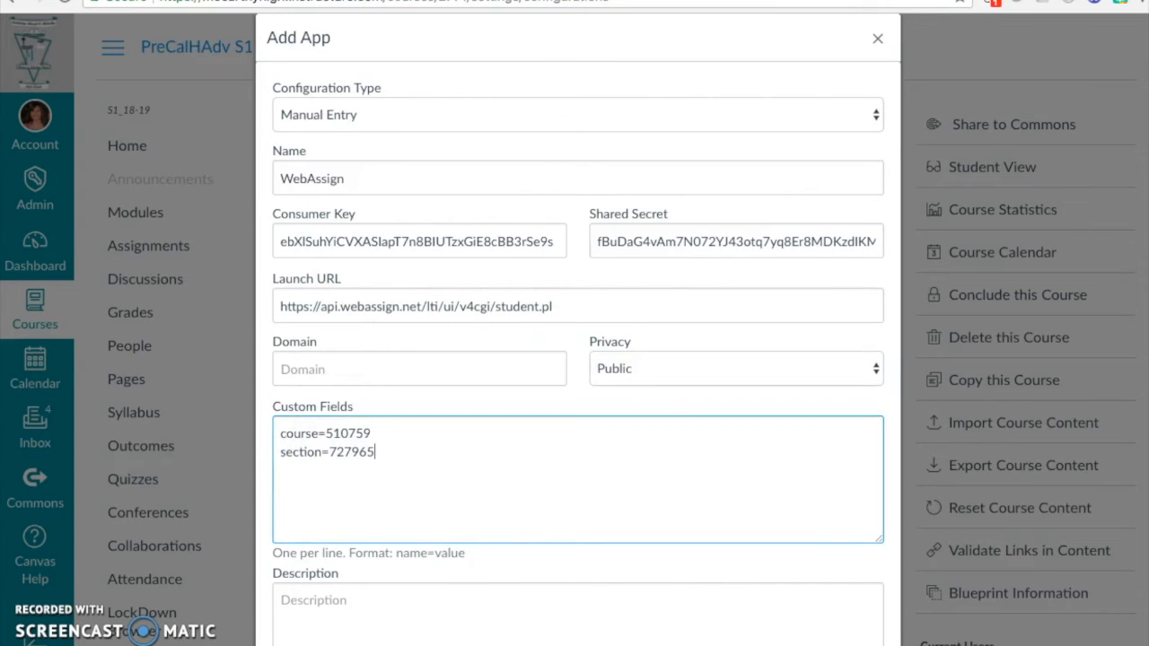
Copy the description "Links students to the WebAssign class." from the WebAssign setup details into the Canvas app and submit it
{"action": "key", "text": "ctrl+shift+Tab"}
{"action": "left_click_drag", "start_coordinate": [695, 545], "coordinate": [482, 546]}
{"action": "key", "text": "ctrl+c"}
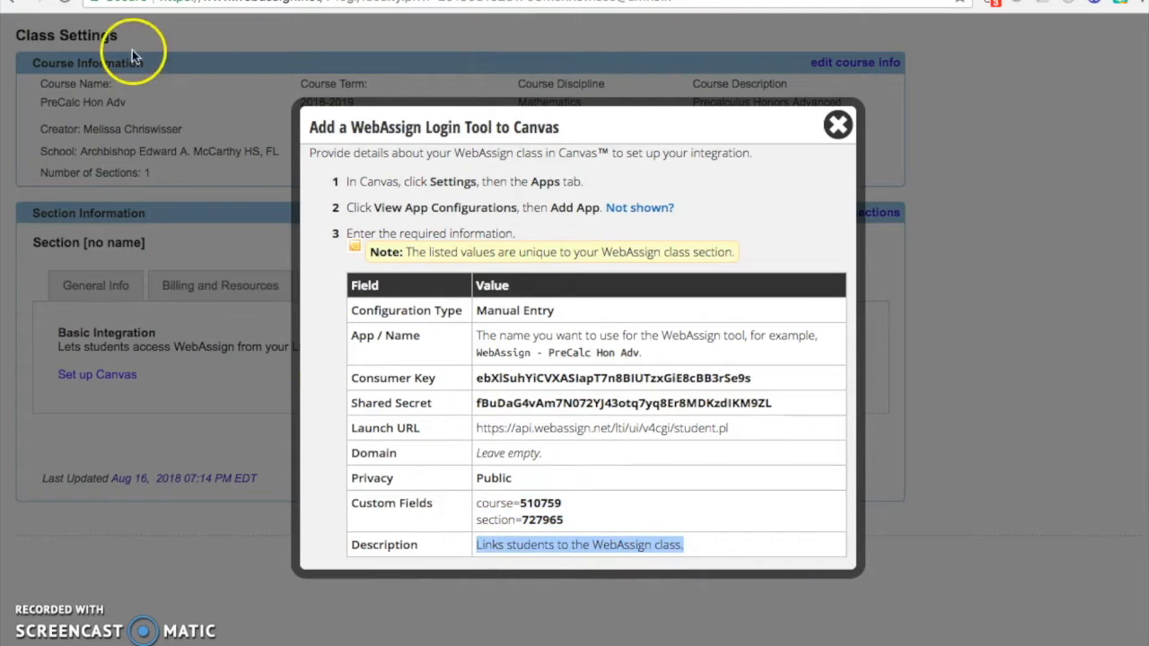
{"action": "key", "text": "ctrl+Tab"}
{"action": "left_click", "coordinate": [289, 595]}
{"action": "key", "text": "ctrl+v"}
{"action": "scroll", "coordinate": [292, 619], "scroll_direction": "down", "scroll_amount": 2}
{"action": "left_click", "coordinate": [852, 635]}
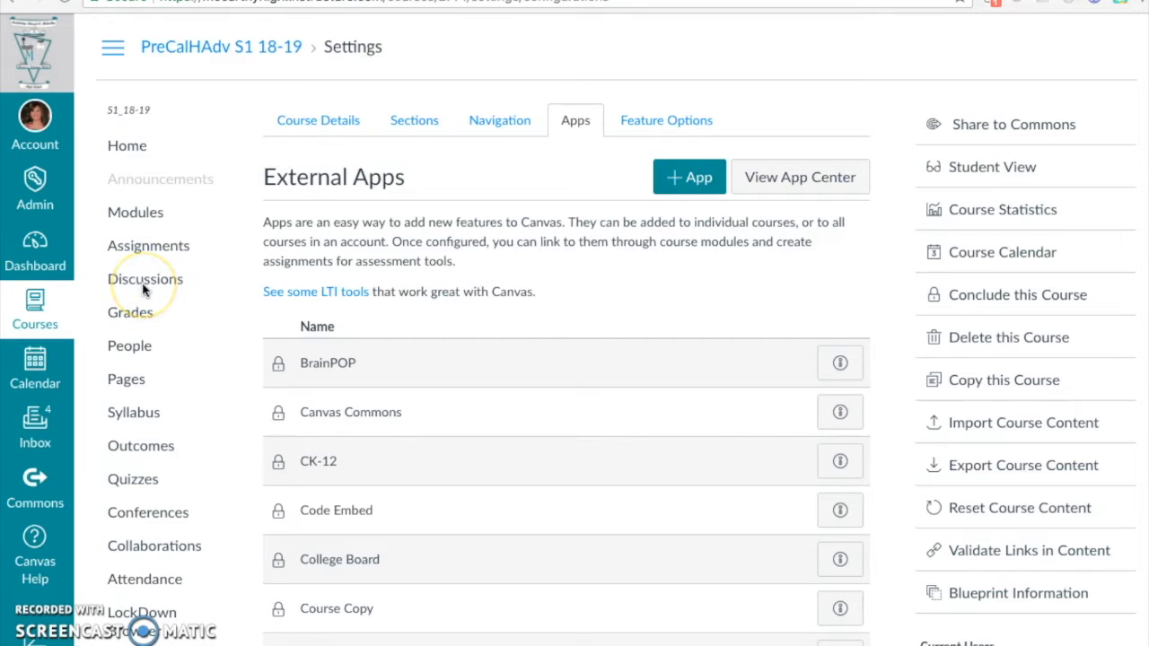
Remove the old WebAssign - PHA 3215 item from the course's General Class Info module
{"action": "left_click", "coordinate": [148, 220]}
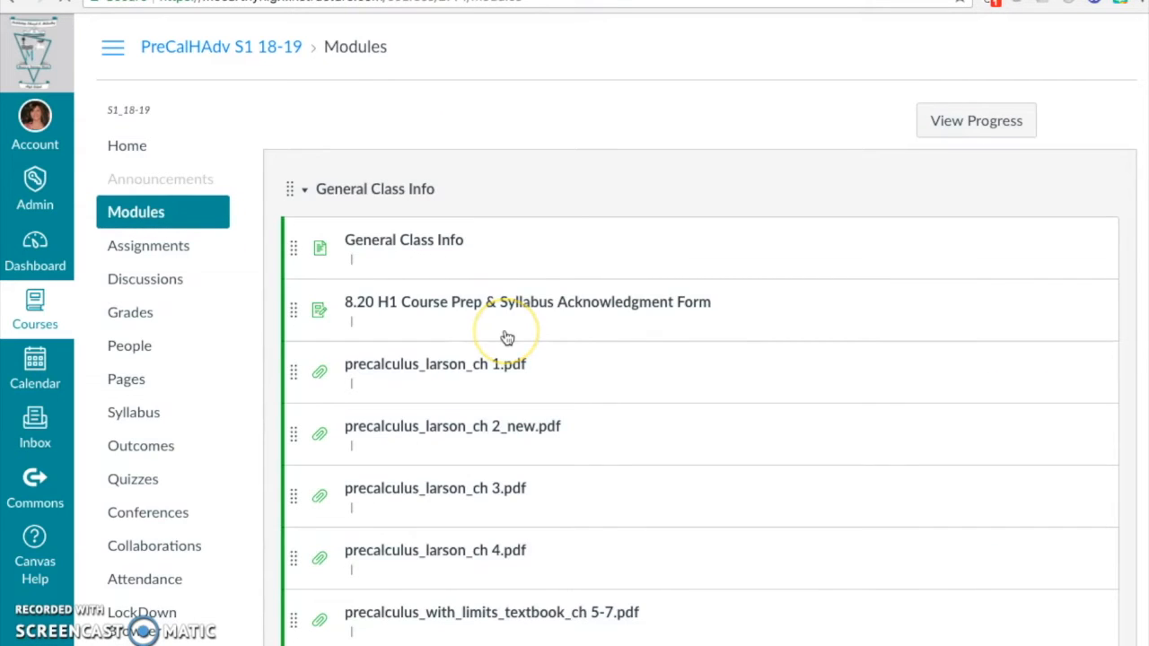
{"action": "scroll", "coordinate": [507, 338], "scroll_direction": "down", "scroll_amount": 3}
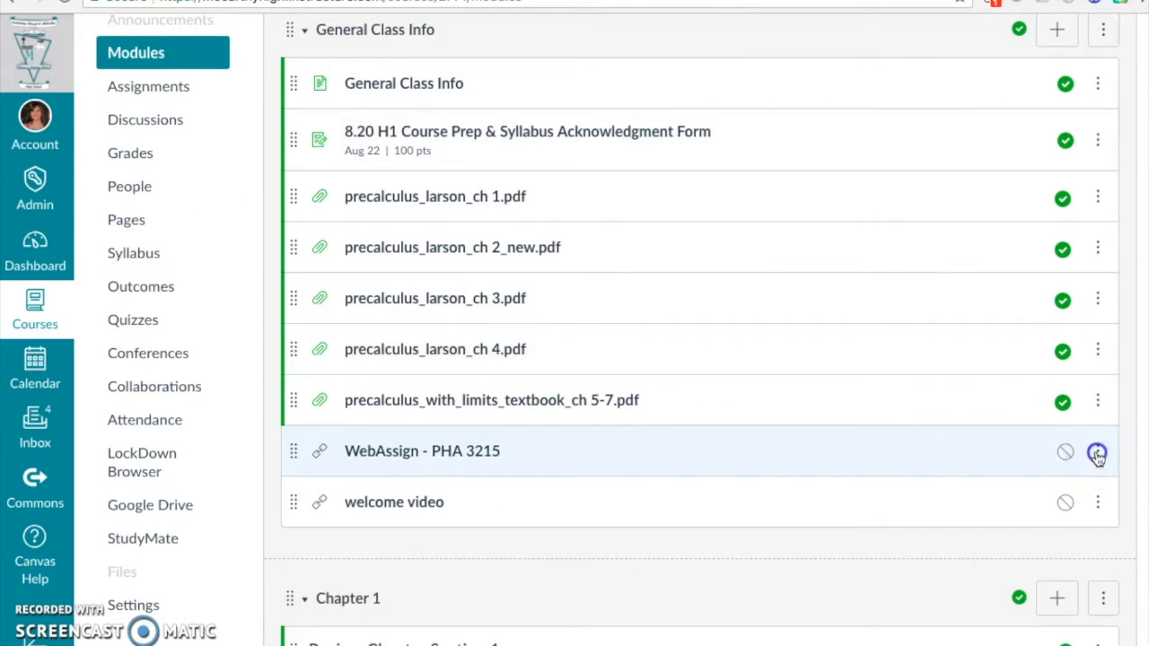
{"action": "left_click", "coordinate": [1096, 455]}
{"action": "left_click", "coordinate": [1023, 592]}
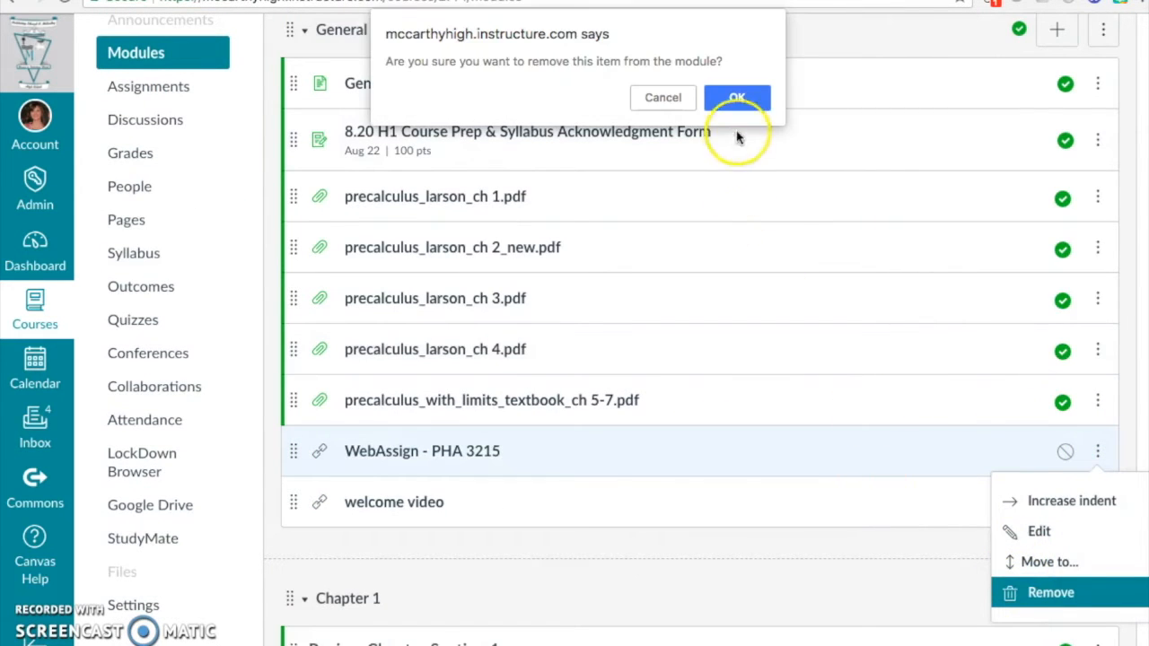
{"action": "left_click", "coordinate": [737, 98]}
Add the new WebAssign external tool as an item in the General Class Info module
{"action": "scroll", "coordinate": [732, 281], "scroll_direction": "up", "scroll_amount": 2}
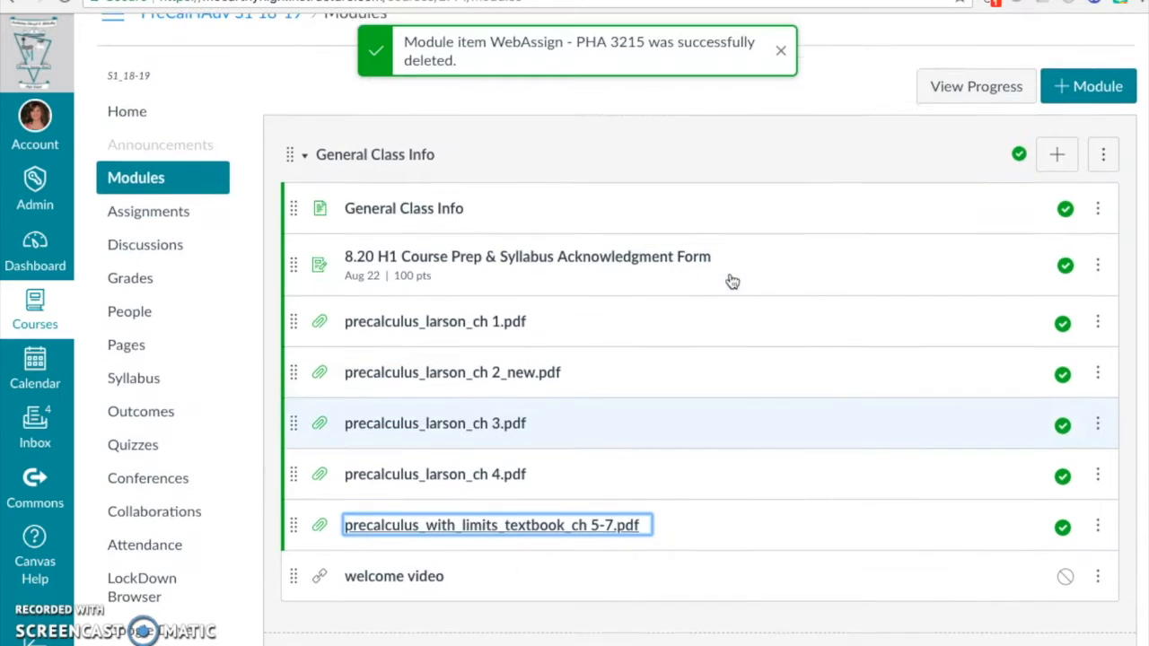
{"action": "left_click", "coordinate": [1057, 166]}
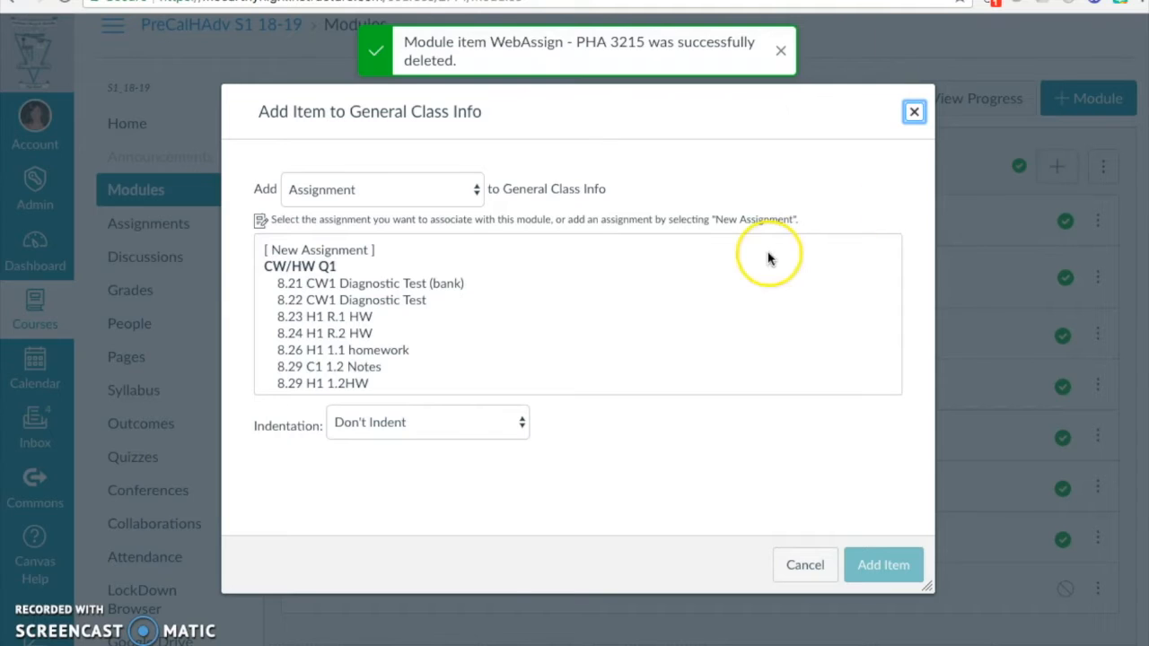
{"action": "left_click", "coordinate": [436, 189]}
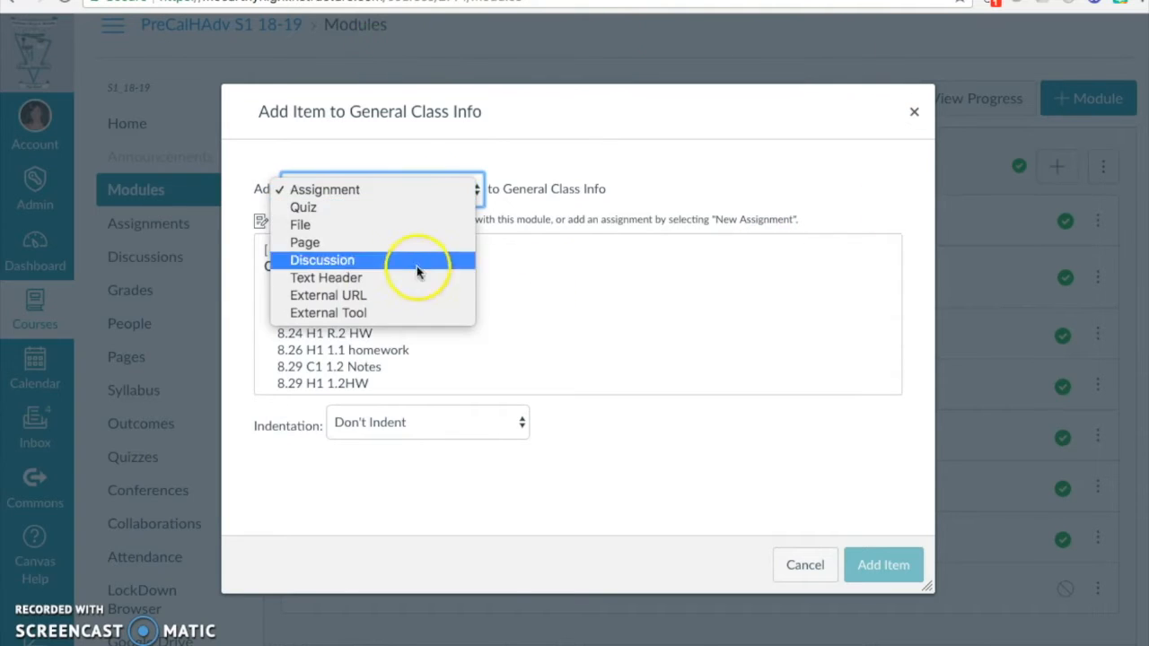
{"action": "left_click", "coordinate": [404, 312]}
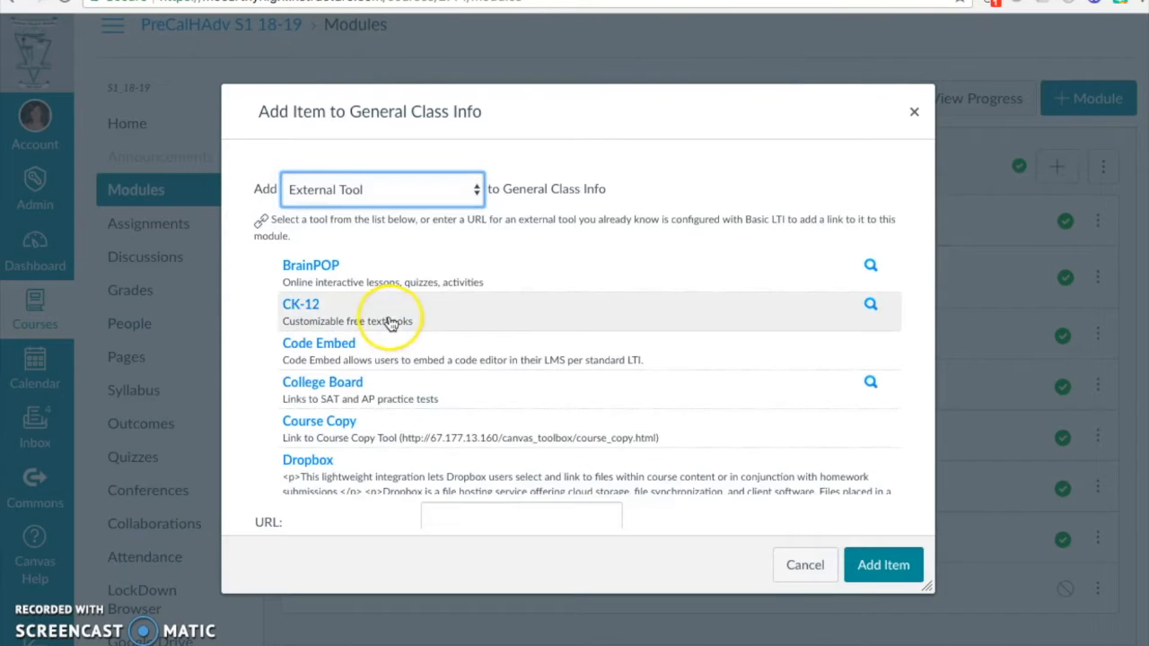
{"action": "scroll", "coordinate": [390, 323], "scroll_direction": "down", "scroll_amount": 10}
{"action": "scroll", "coordinate": [390, 323], "scroll_direction": "down", "scroll_amount": 10}
{"action": "scroll", "coordinate": [390, 323], "scroll_direction": "down", "scroll_amount": 8}
{"action": "scroll", "coordinate": [389, 323], "scroll_direction": "up", "scroll_amount": 4}
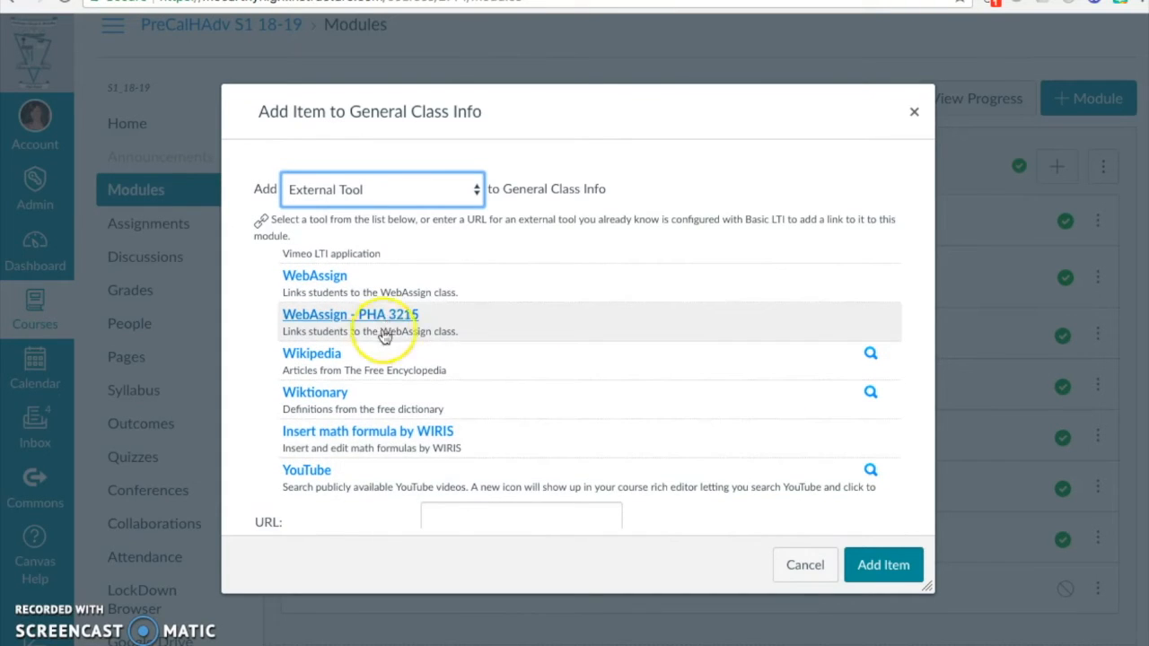
{"action": "scroll", "coordinate": [388, 328], "scroll_direction": "up", "scroll_amount": 1}
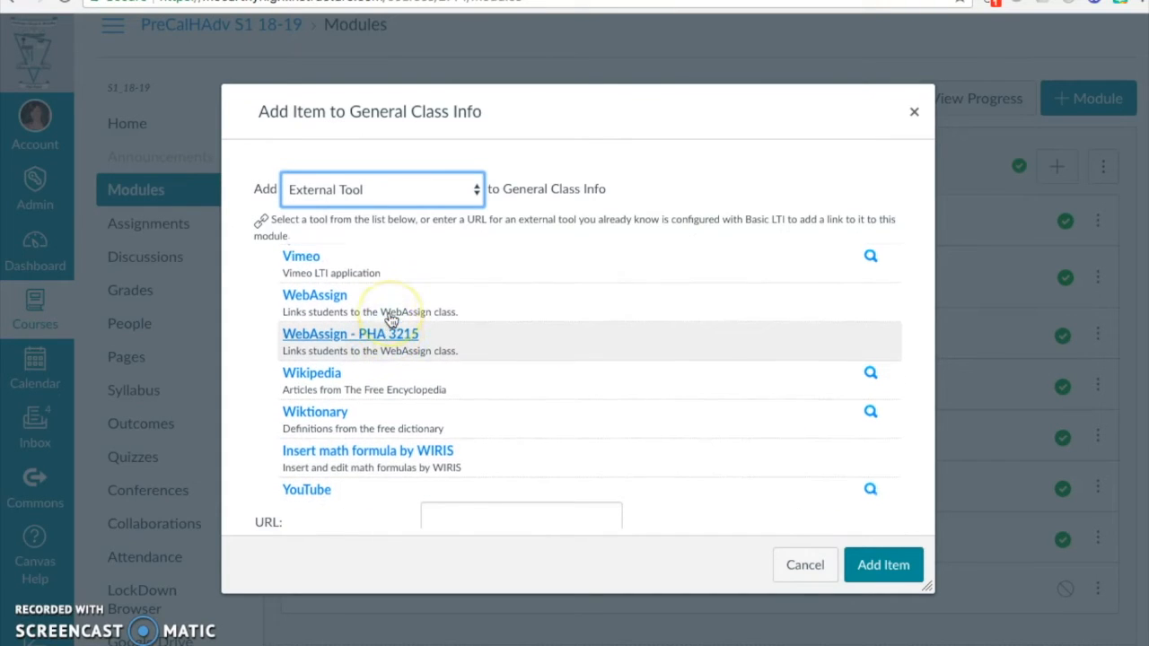
{"action": "left_click", "coordinate": [321, 307]}
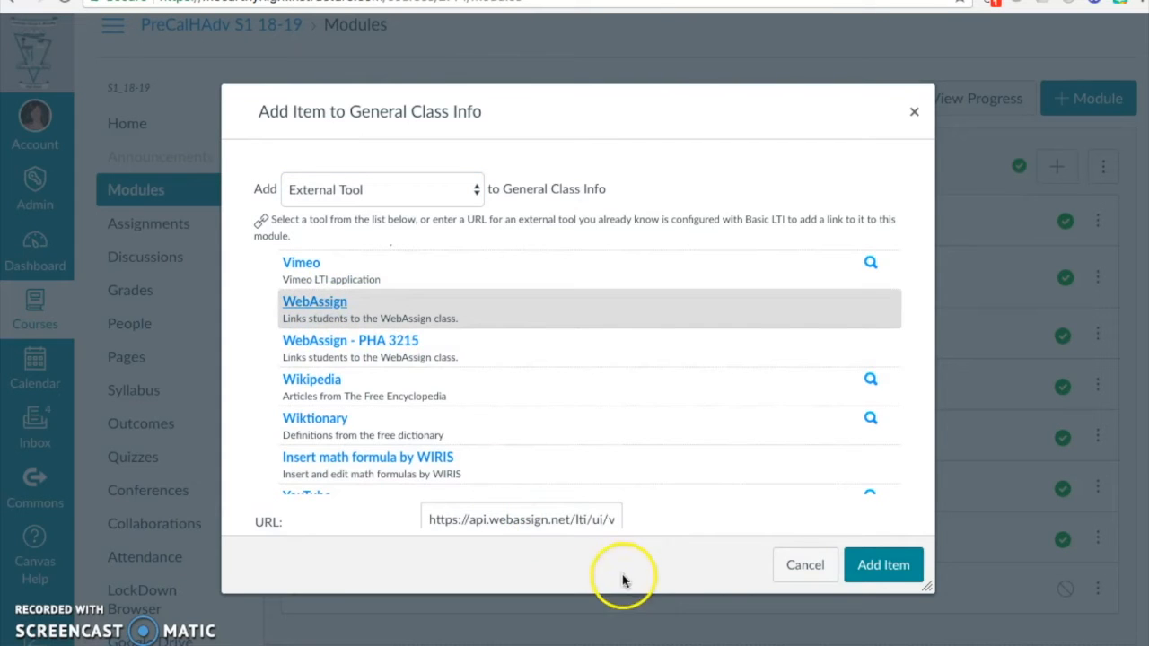
{"action": "left_click", "coordinate": [882, 568]}
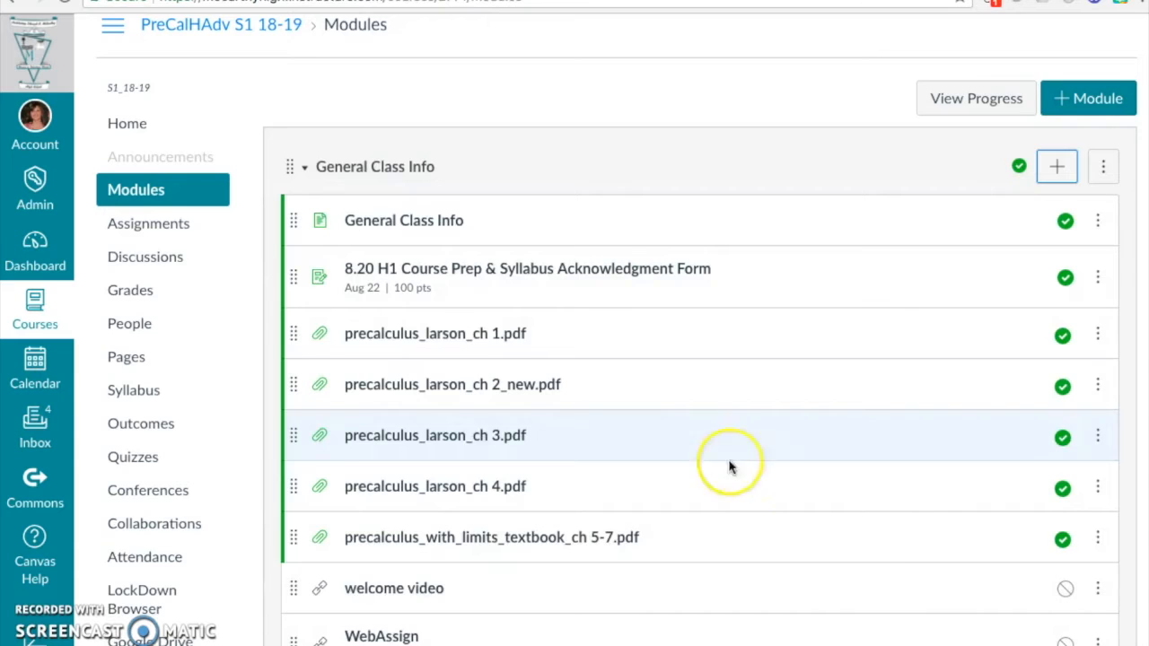
Retitle the module's WebAssign item as "WebAssign 2018-19" and publish it
{"action": "scroll", "coordinate": [688, 432], "scroll_direction": "down", "scroll_amount": 1}
{"action": "left_click", "coordinate": [1098, 545]}
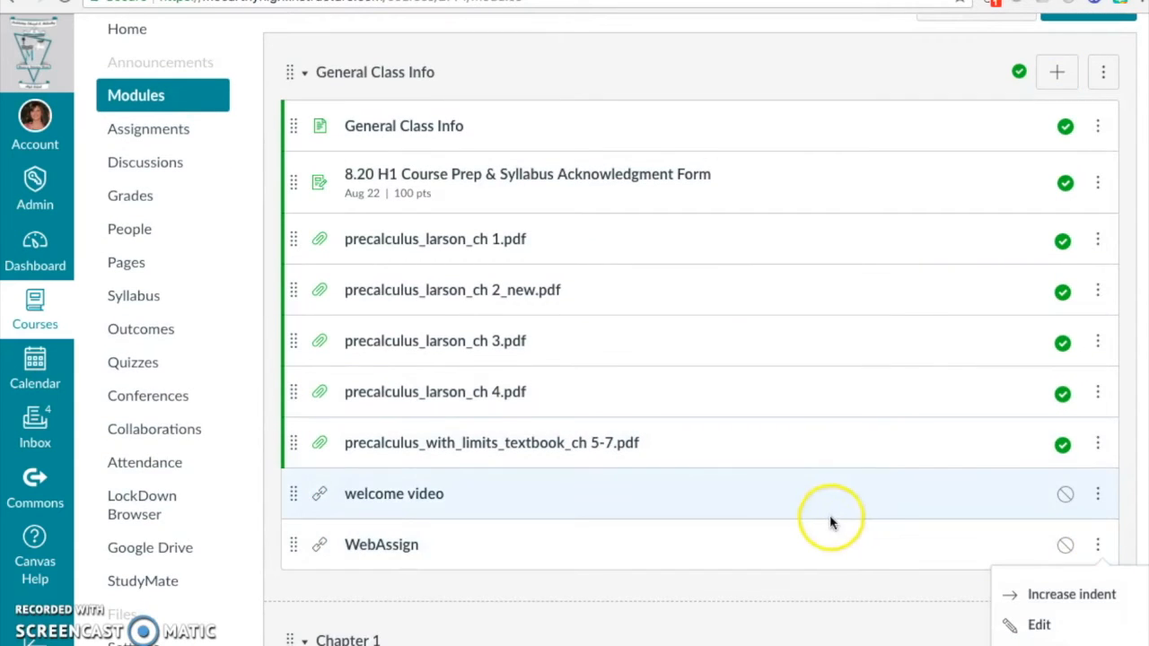
{"action": "scroll", "coordinate": [948, 547], "scroll_direction": "down", "scroll_amount": 1}
{"action": "left_click", "coordinate": [1033, 567]}
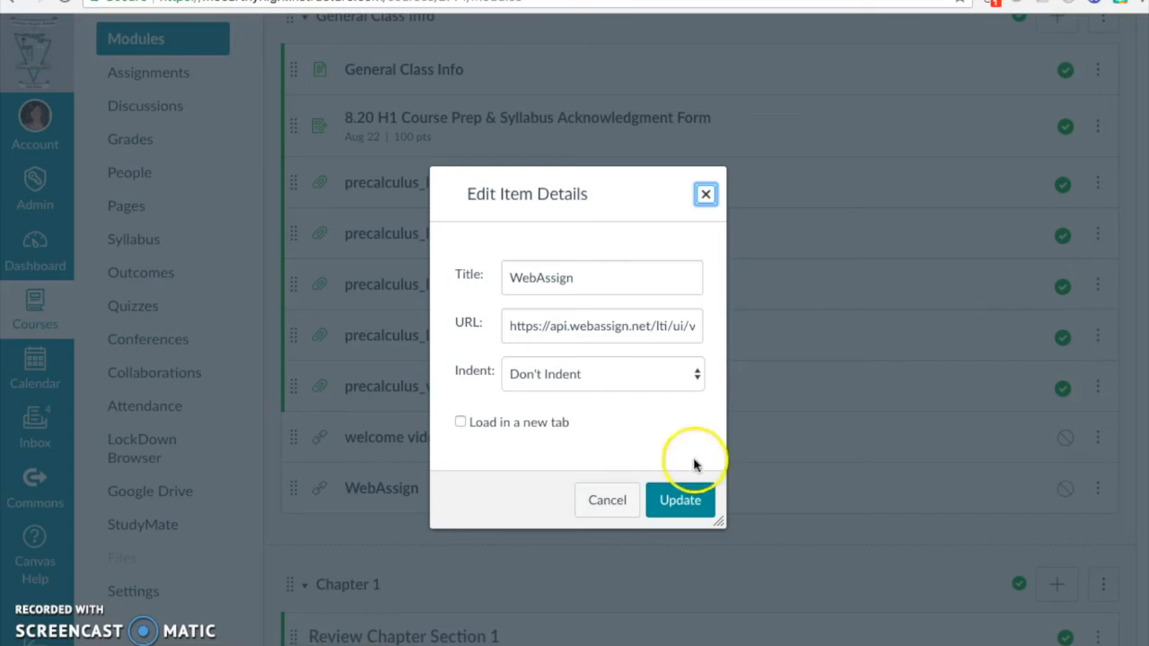
{"action": "left_click", "coordinate": [622, 279]}
{"action": "type", "text": "2018-19"}
{"action": "left_click", "coordinate": [694, 501]}
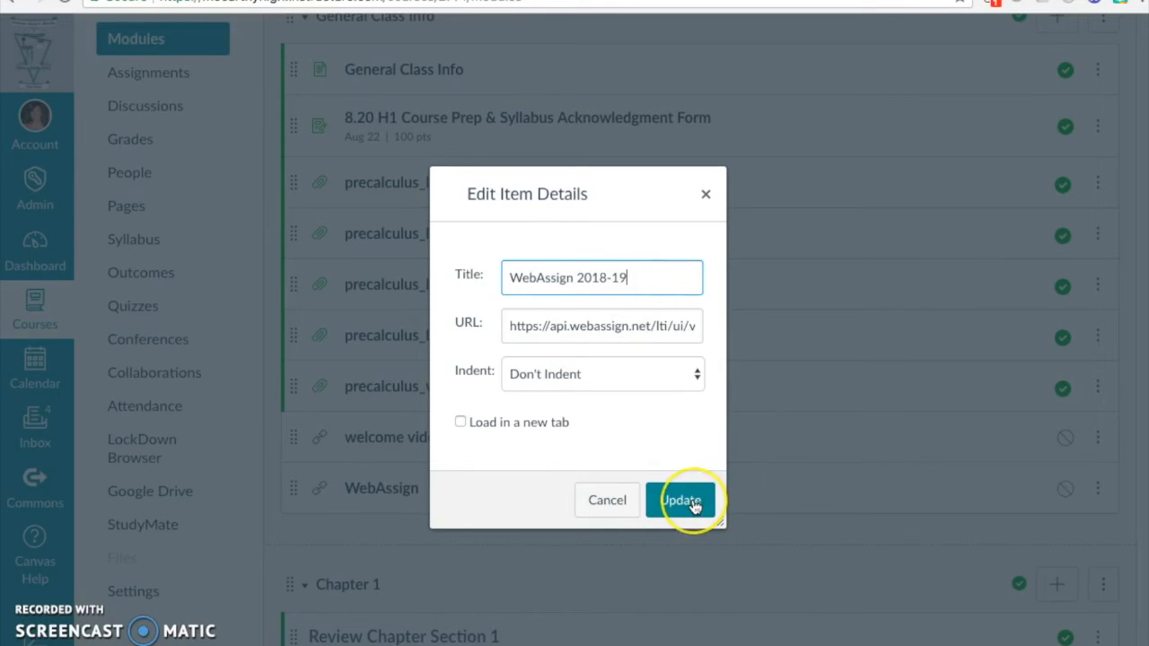
{"action": "left_click", "coordinate": [692, 505]}
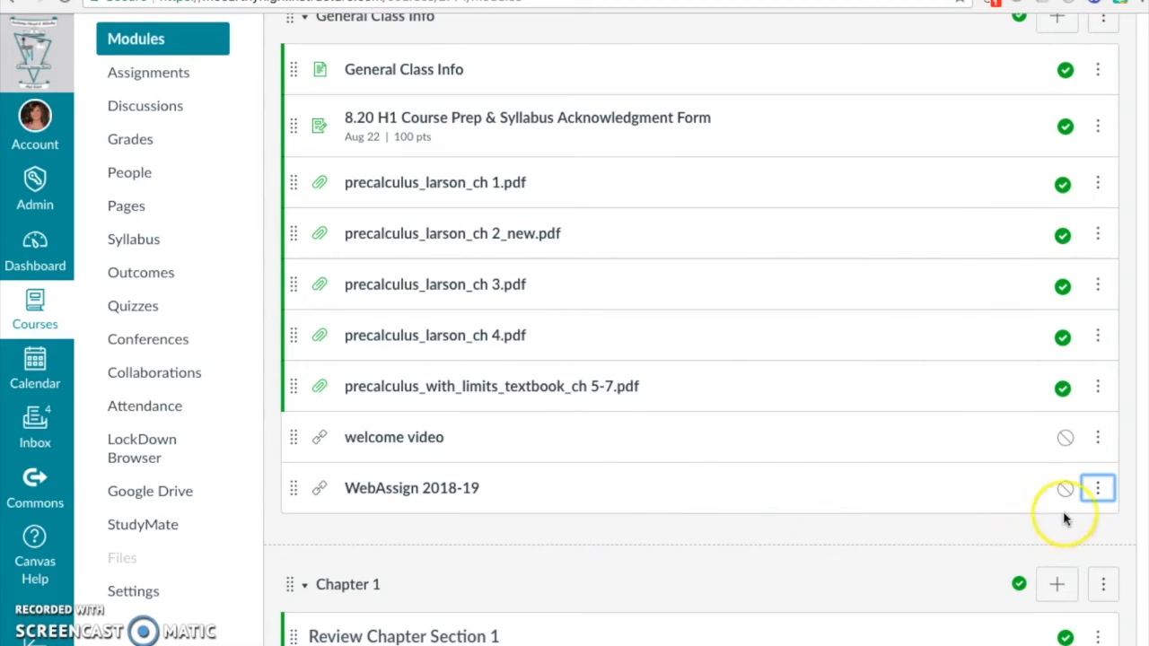
{"action": "left_click", "coordinate": [1065, 492]}
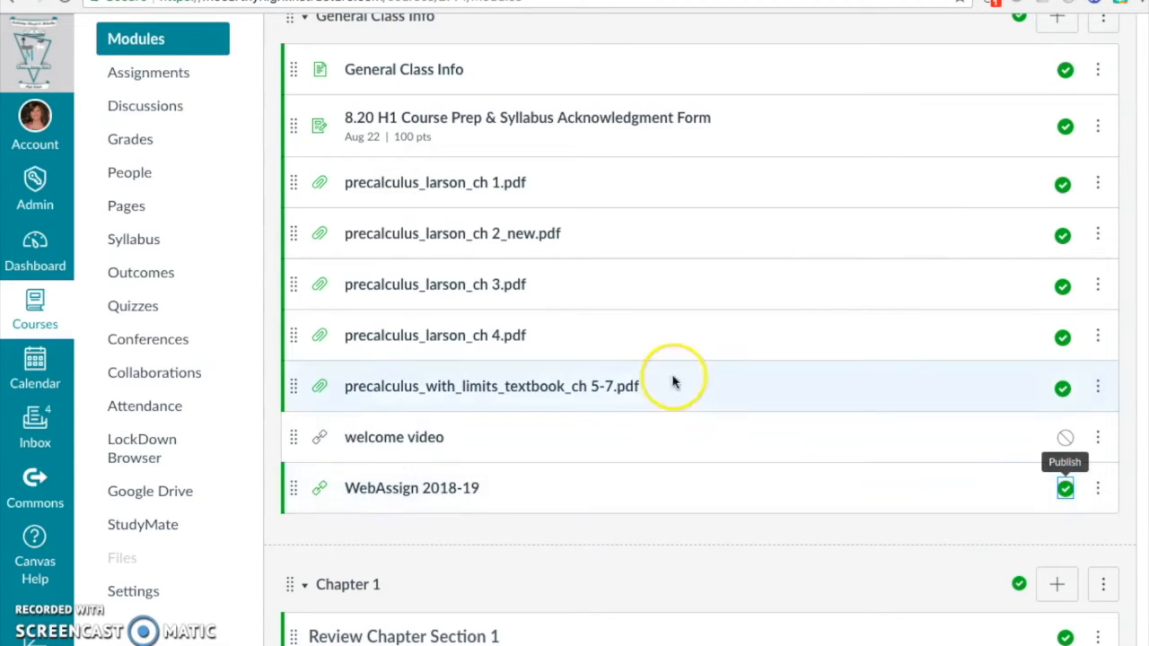
Launch the WebAssign 2018-19 item to check the linked class, and open the course's assignment list
{"action": "left_click", "coordinate": [390, 495]}
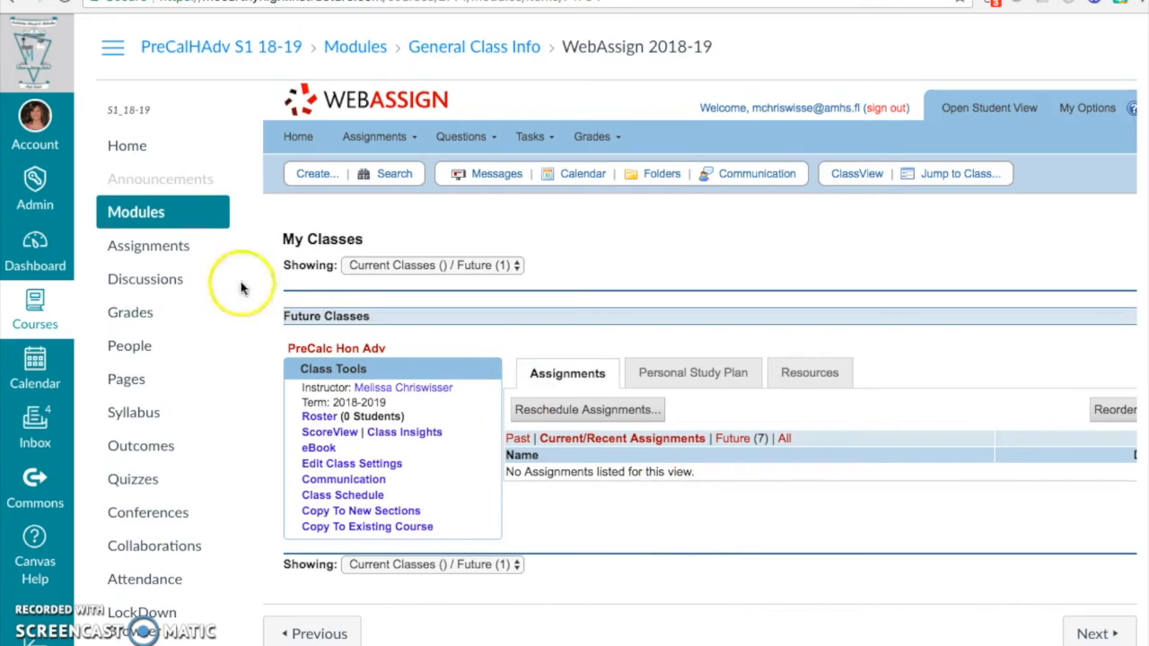
{"action": "left_click", "coordinate": [167, 248]}
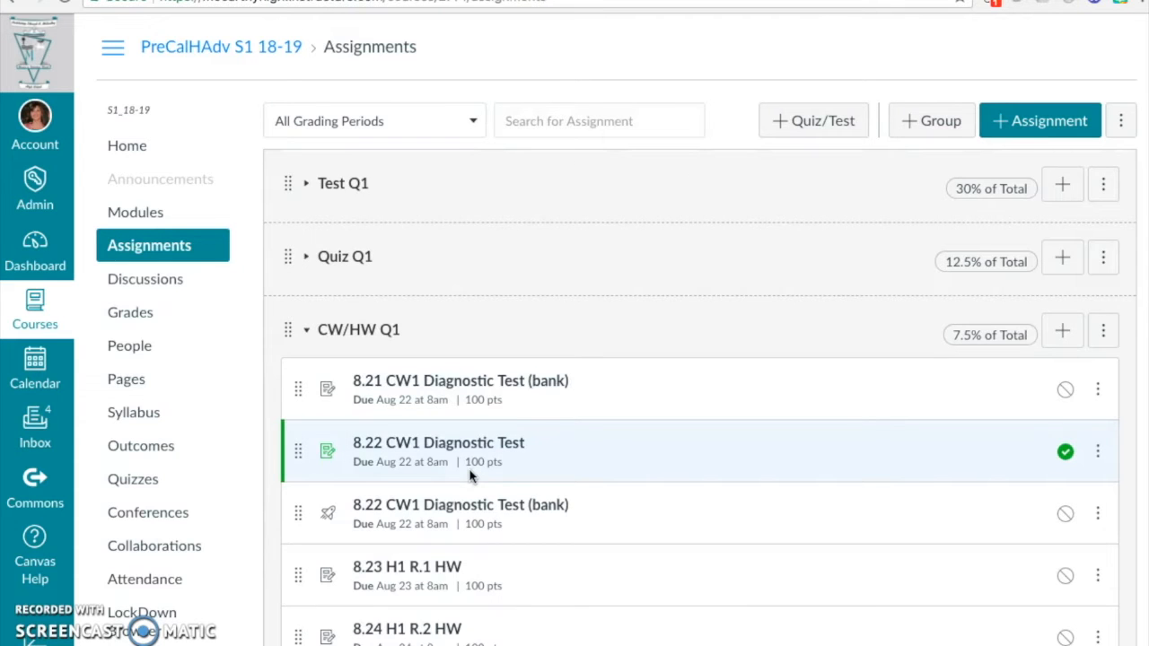
Open the 8.26 H1 1.1 homework assignment for editing
{"action": "scroll", "coordinate": [470, 475], "scroll_direction": "down", "scroll_amount": 5}
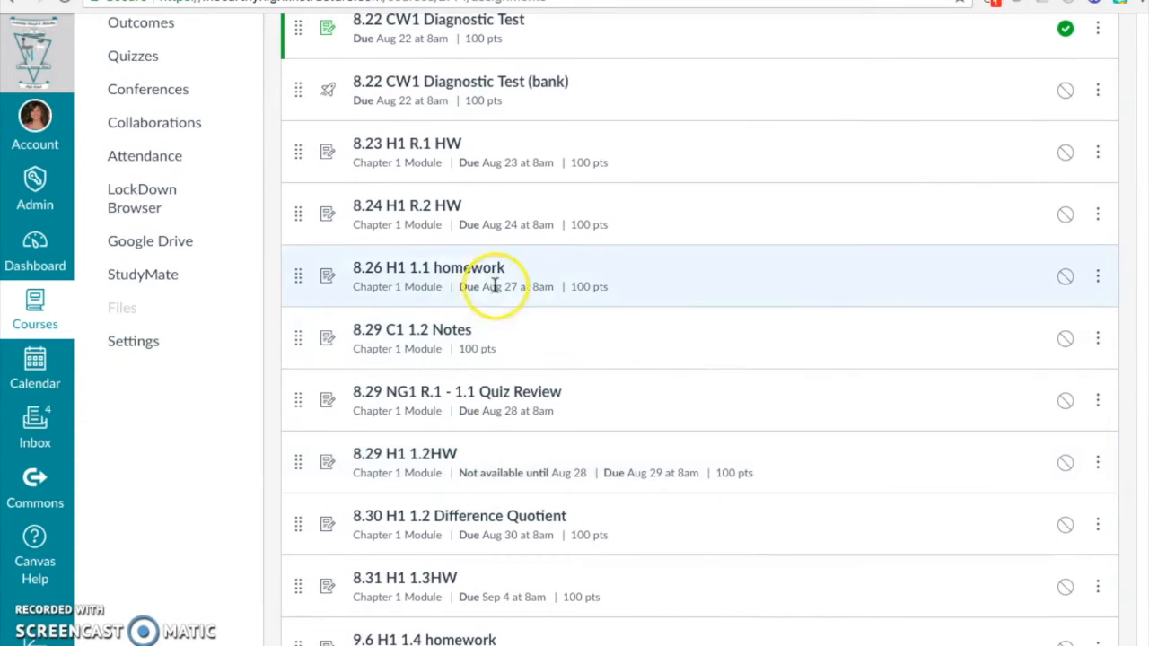
{"action": "left_click", "coordinate": [467, 276]}
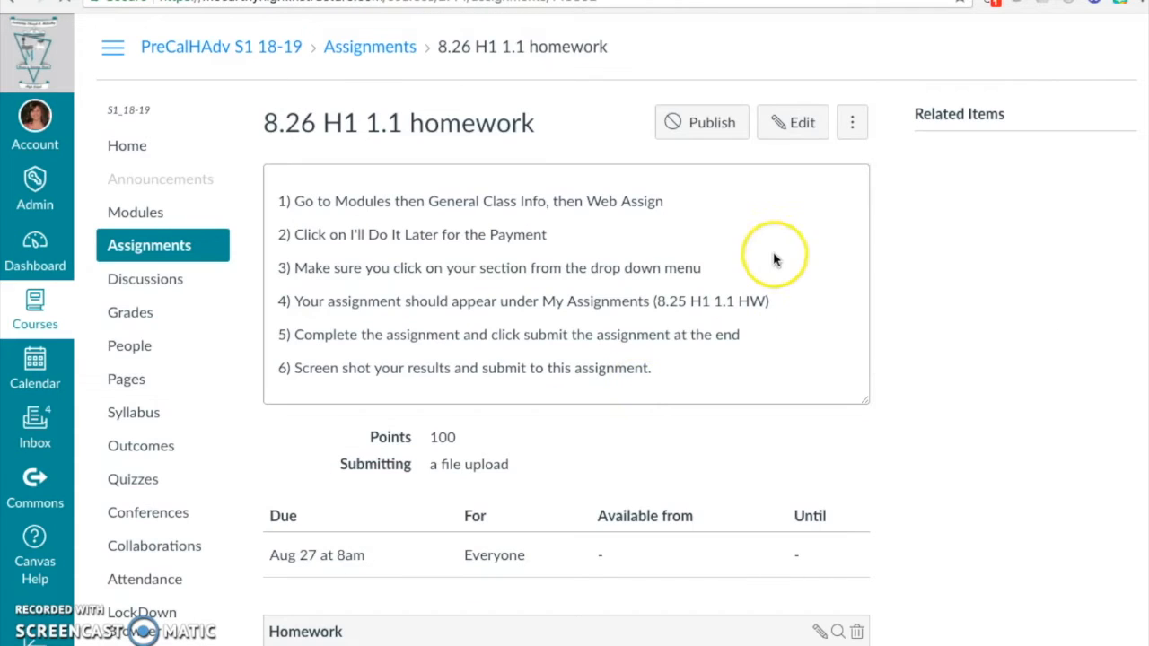
{"action": "left_click", "coordinate": [793, 122]}
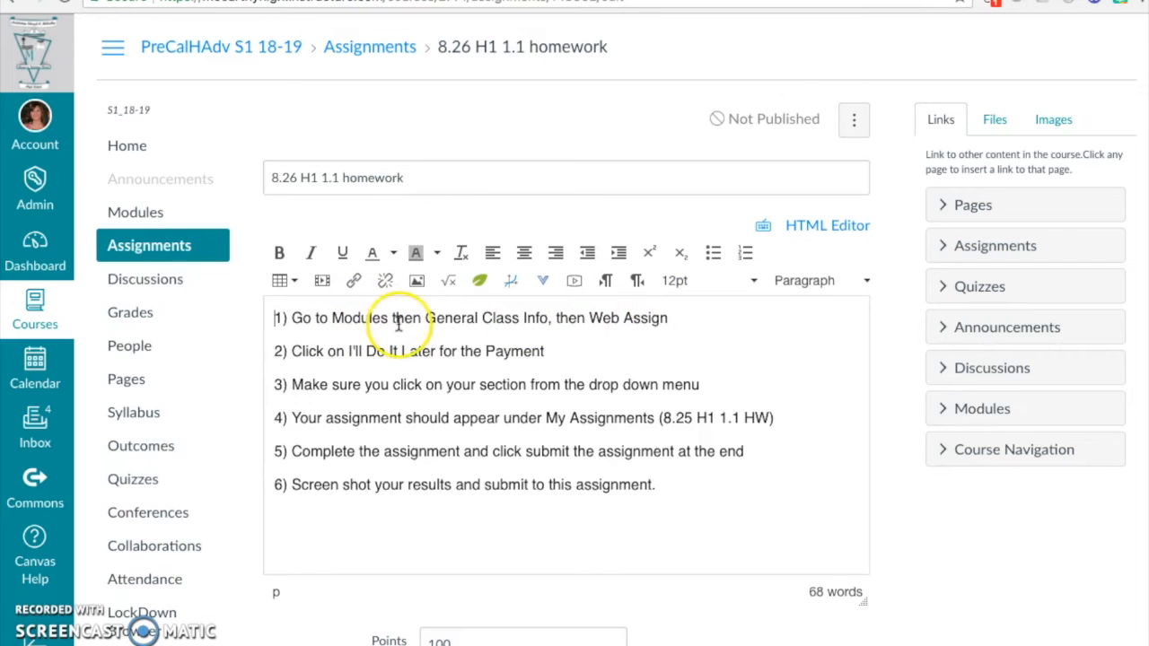
Insert a link to the General Class Info module at the end of the assignment's first instruction
{"action": "left_click", "coordinate": [679, 317]}
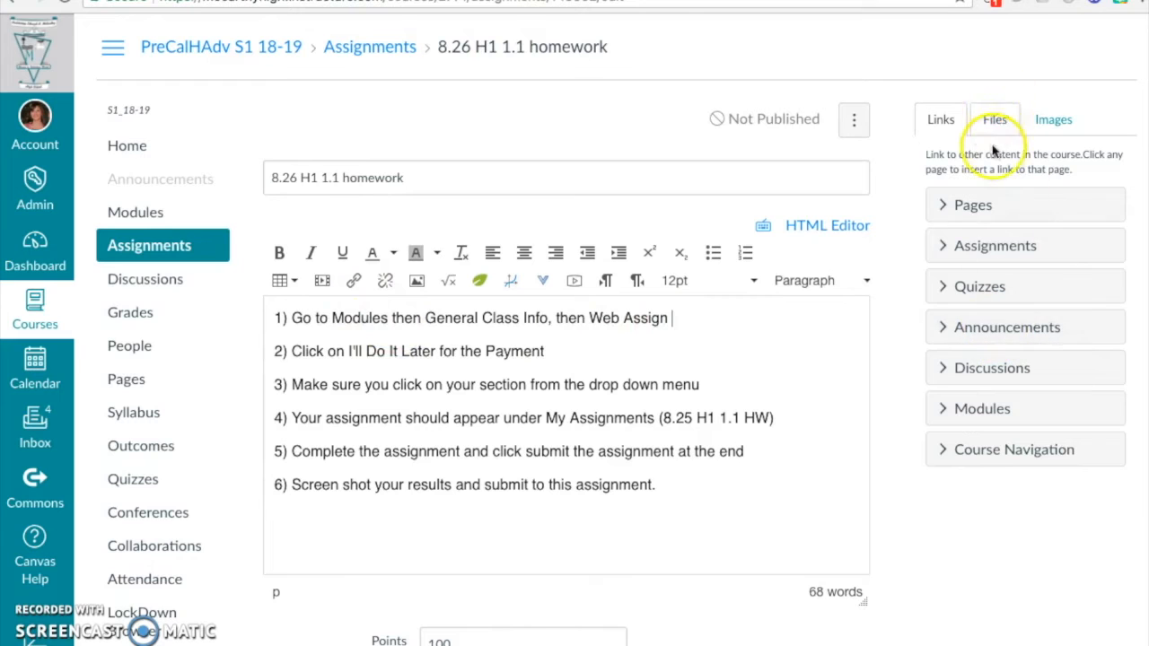
{"action": "left_click", "coordinate": [960, 411]}
{"action": "scroll", "coordinate": [960, 411], "scroll_direction": "down", "scroll_amount": 1}
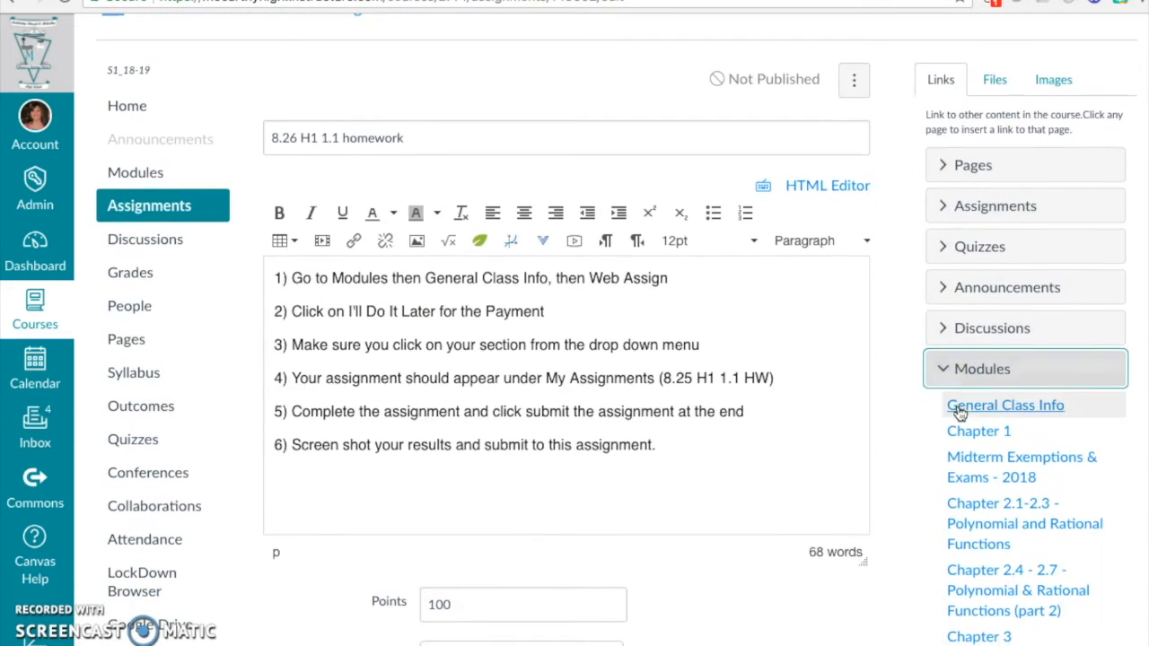
{"action": "left_click", "coordinate": [955, 406]}
{"action": "left_click", "coordinate": [788, 266]}
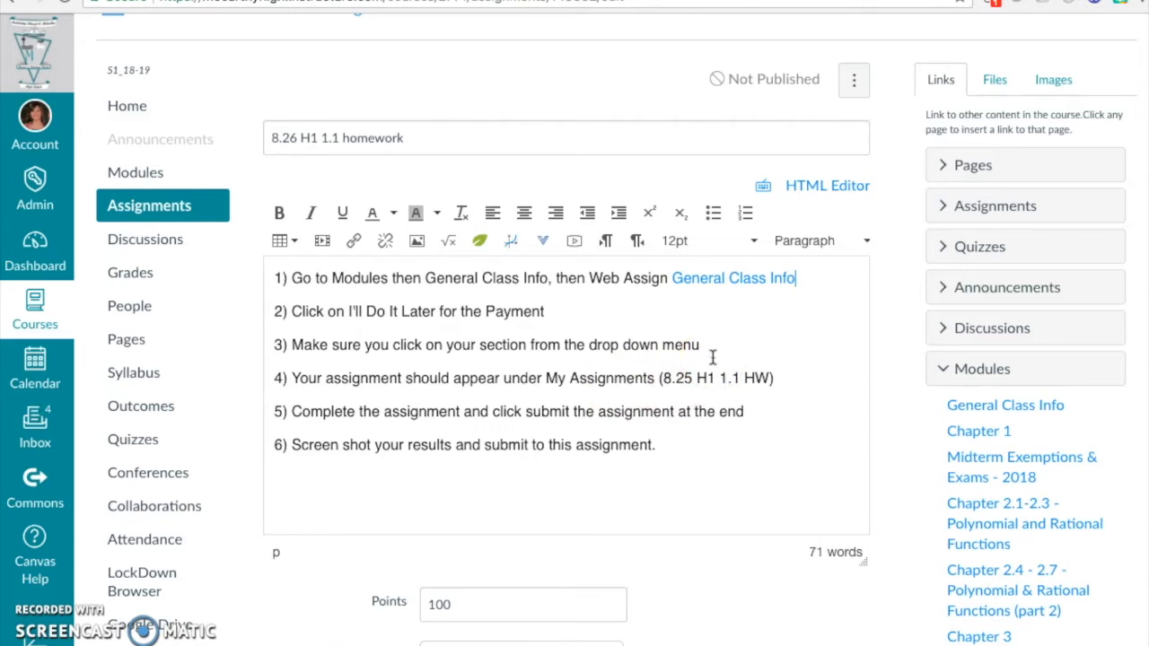
Delete the instruction about choosing a section from the drop down menu and renumber the remaining instructions 3 to 5
{"action": "left_click_drag", "start_coordinate": [705, 346], "coordinate": [432, 326]}
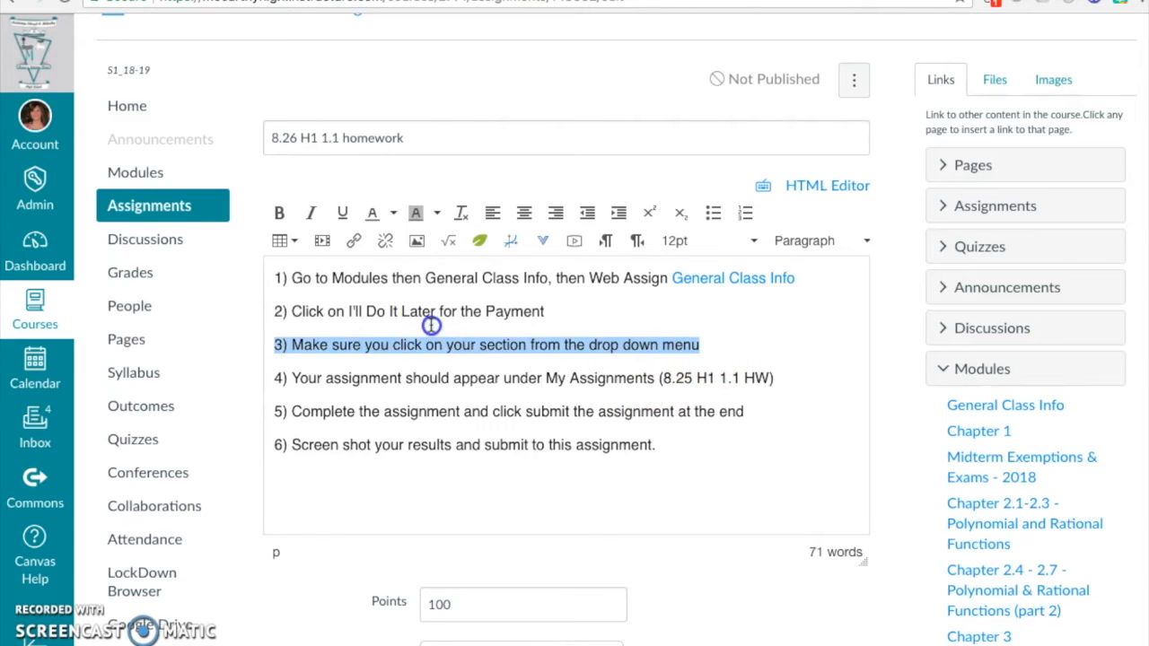
{"action": "key", "text": "BackSpace"}
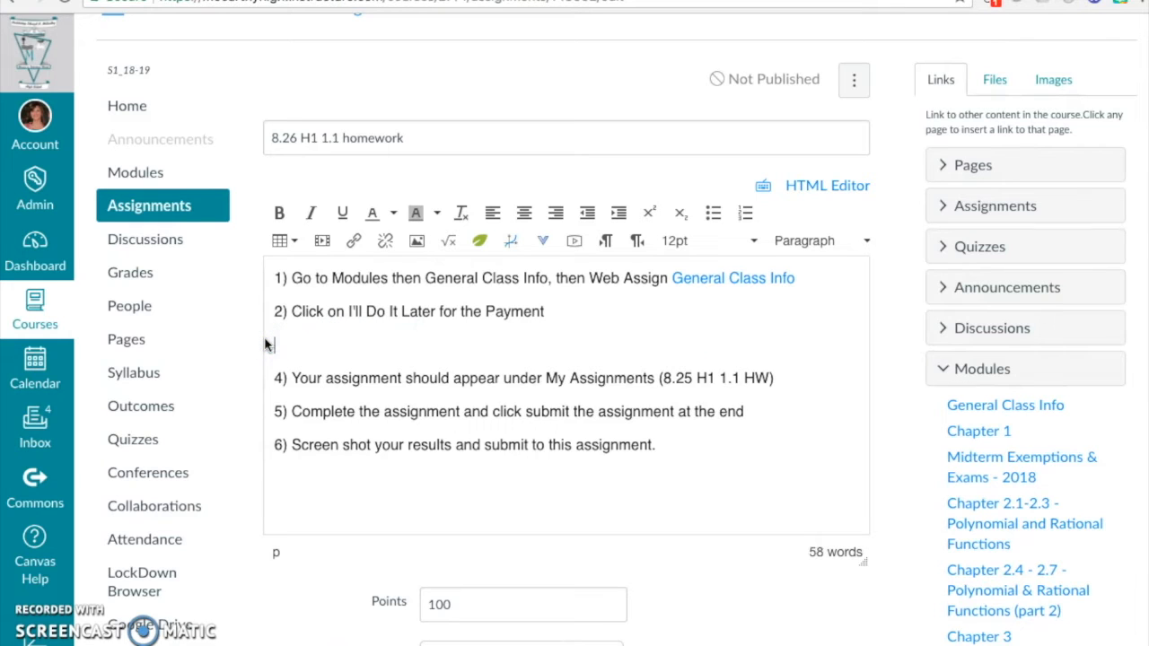
{"action": "key", "text": "BackSpace"}
{"action": "left_click", "coordinate": [280, 346]}
{"action": "key", "text": "BackSpace"}
{"action": "type", "text": "3"}
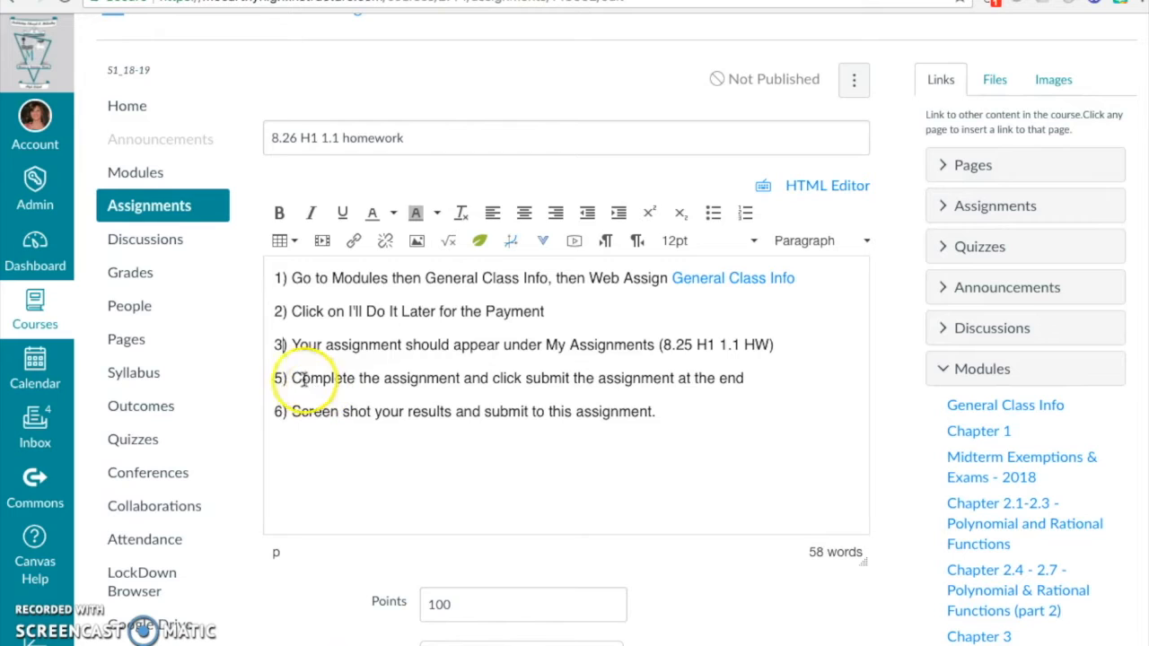
{"action": "left_click", "coordinate": [281, 380]}
{"action": "key", "text": "BackSpace"}
{"action": "type", "text": "4"}
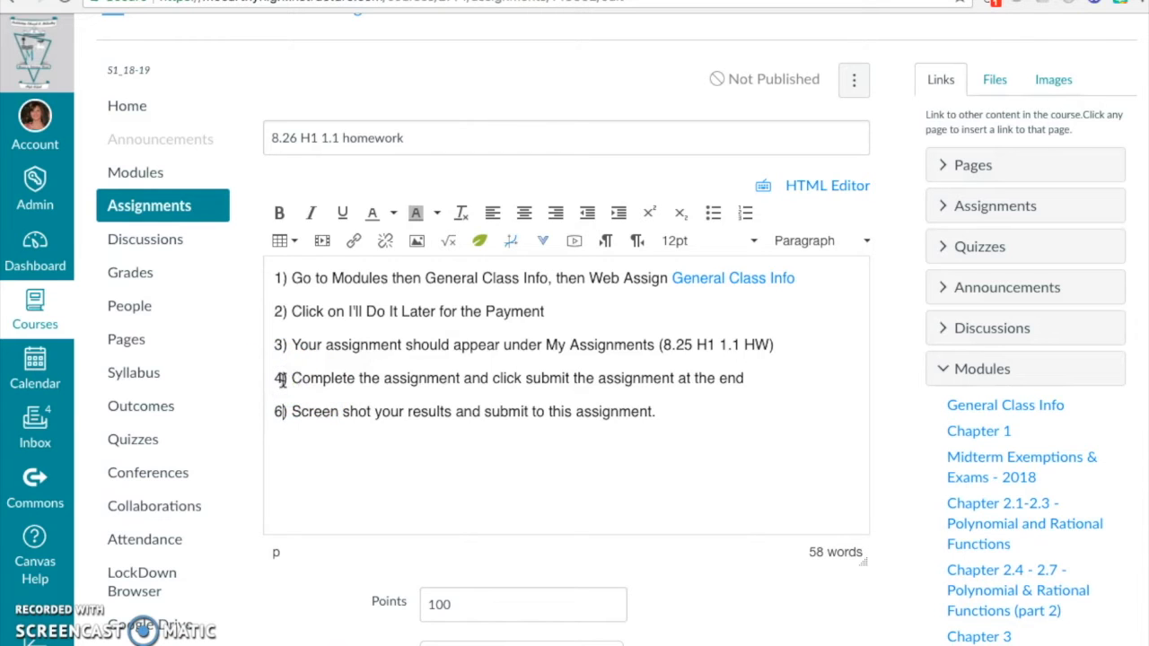
{"action": "scroll", "coordinate": [403, 459], "scroll_direction": "down", "scroll_amount": 1}
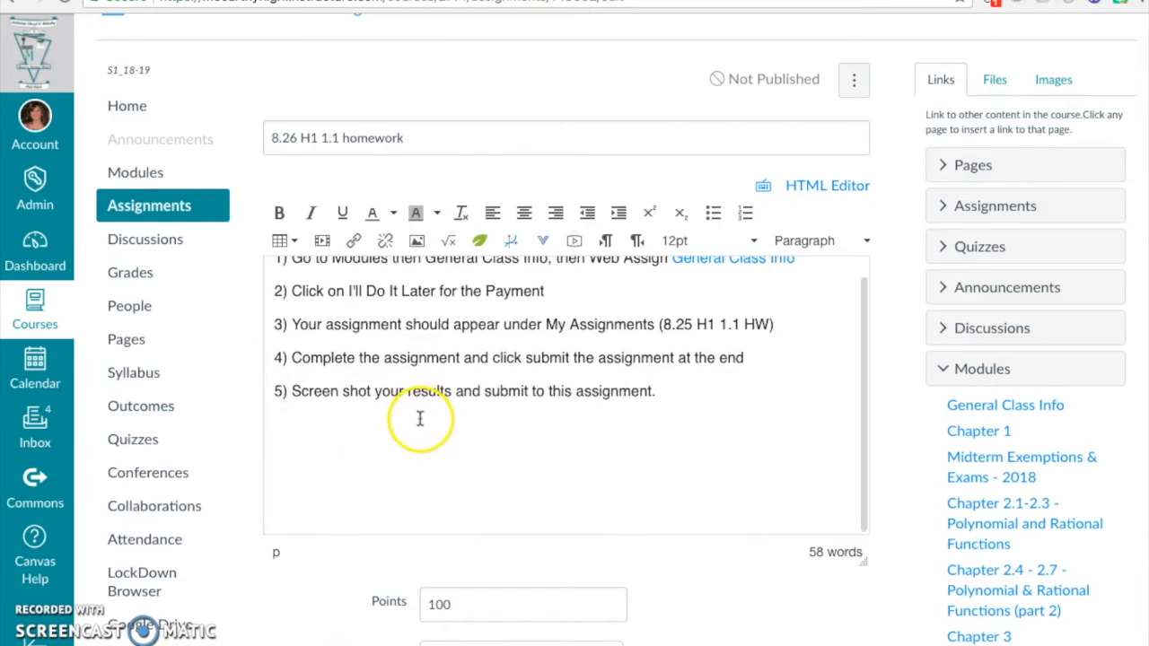
Add "your work and" and "(put the results at the top of the page)" to the screen shot instruction and save the assignment
{"action": "left_click", "coordinate": [483, 392]}
{"action": "type", "text": "your work and"}
{"action": "scroll", "coordinate": [691, 609], "scroll_direction": "down", "scroll_amount": 2}
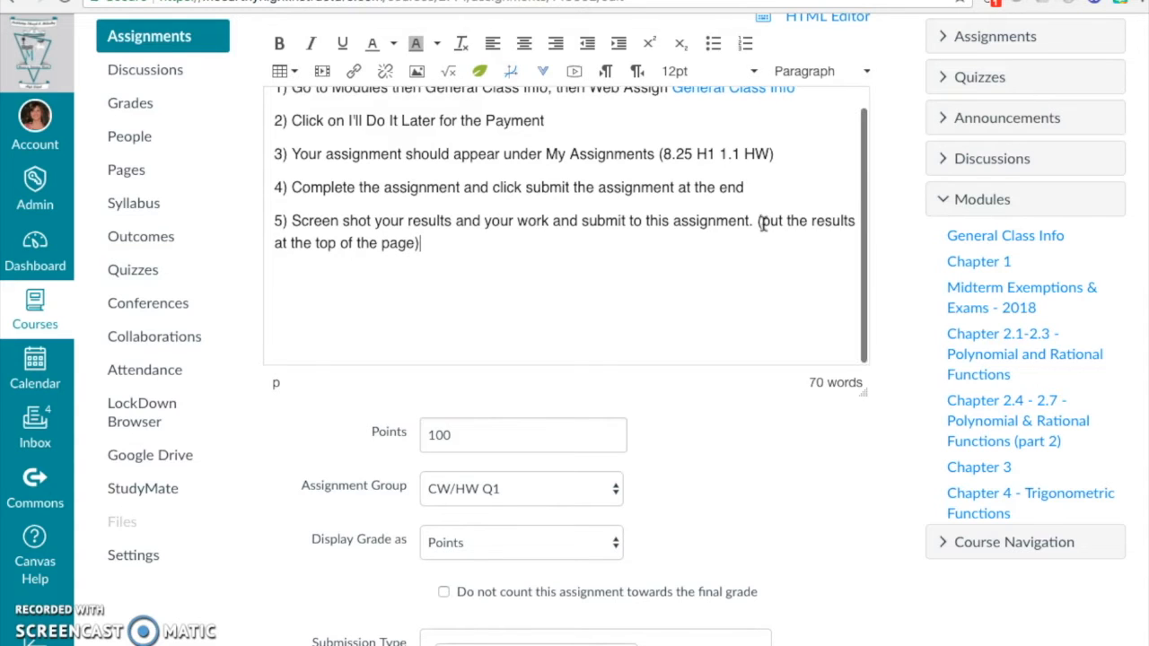
{"action": "scroll", "coordinate": [951, 303], "scroll_direction": "down", "scroll_amount": 1}
{"action": "scroll", "coordinate": [700, 406], "scroll_direction": "down", "scroll_amount": 10}
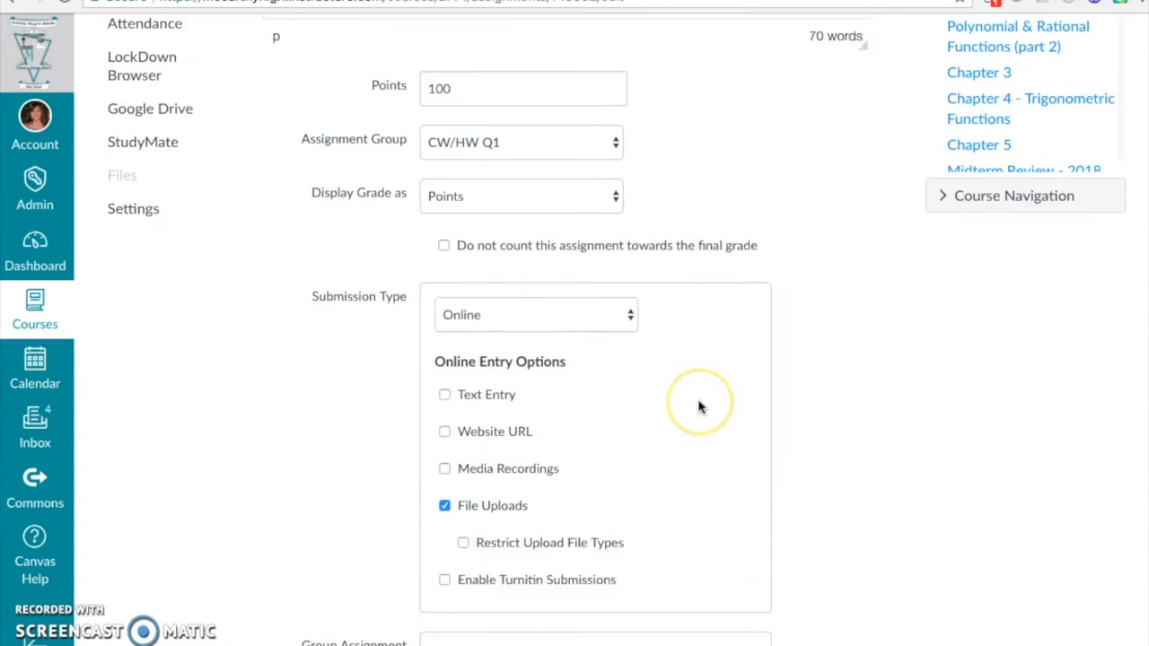
{"action": "scroll", "coordinate": [699, 406], "scroll_direction": "down", "scroll_amount": 1}
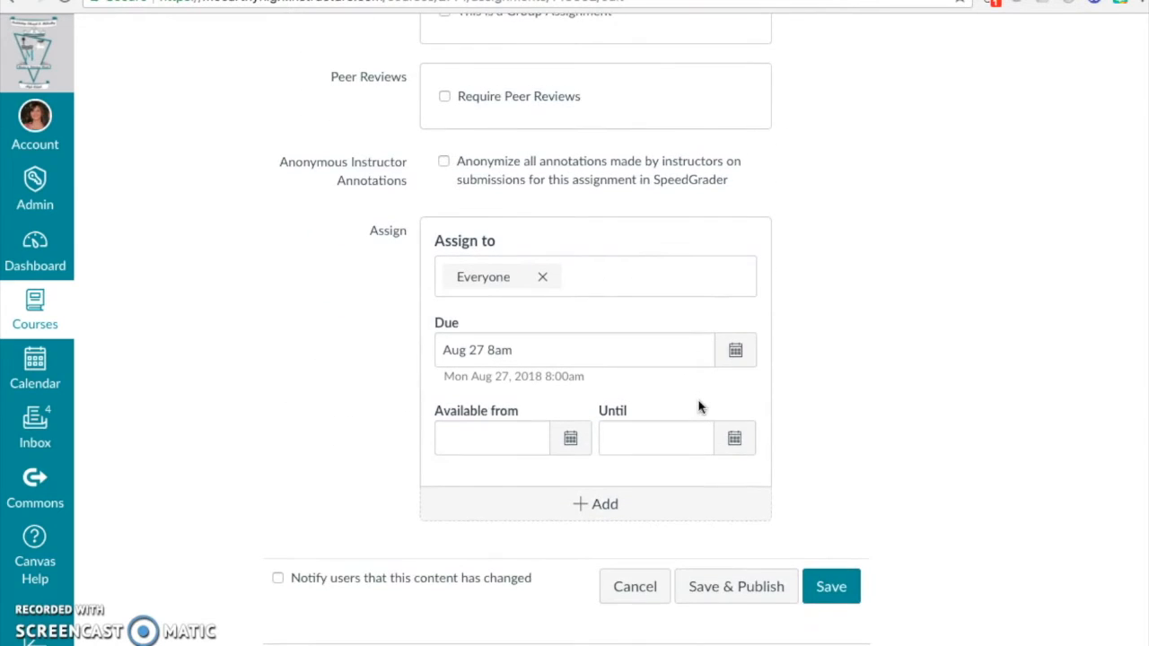
{"action": "left_click", "coordinate": [812, 575]}
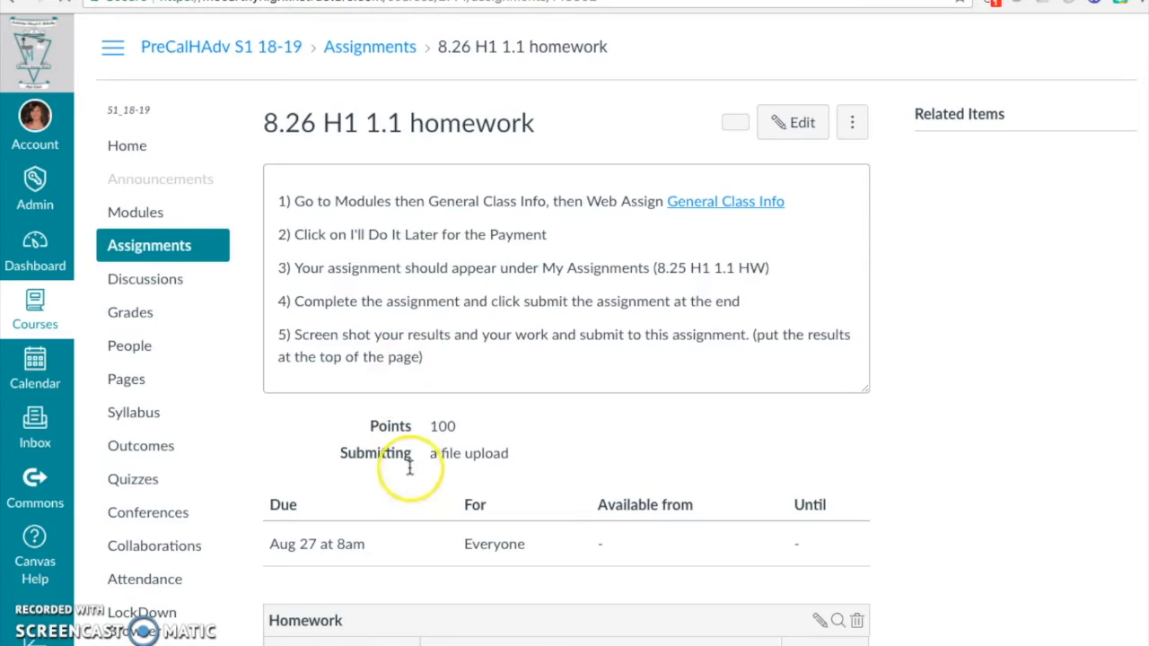
{"action": "scroll", "coordinate": [409, 467], "scroll_direction": "down", "scroll_amount": 2}
{"action": "scroll", "coordinate": [409, 467], "scroll_direction": "down", "scroll_amount": 1}
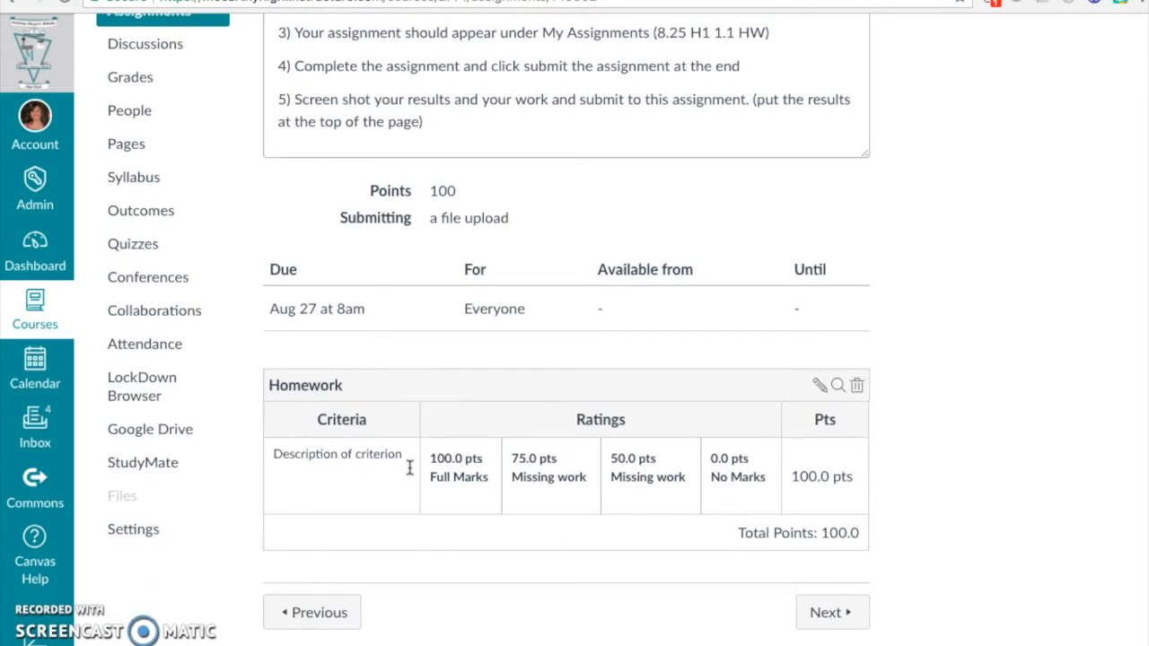
{"action": "left_click", "coordinate": [818, 384]}
{"action": "left_click", "coordinate": [962, 384]}
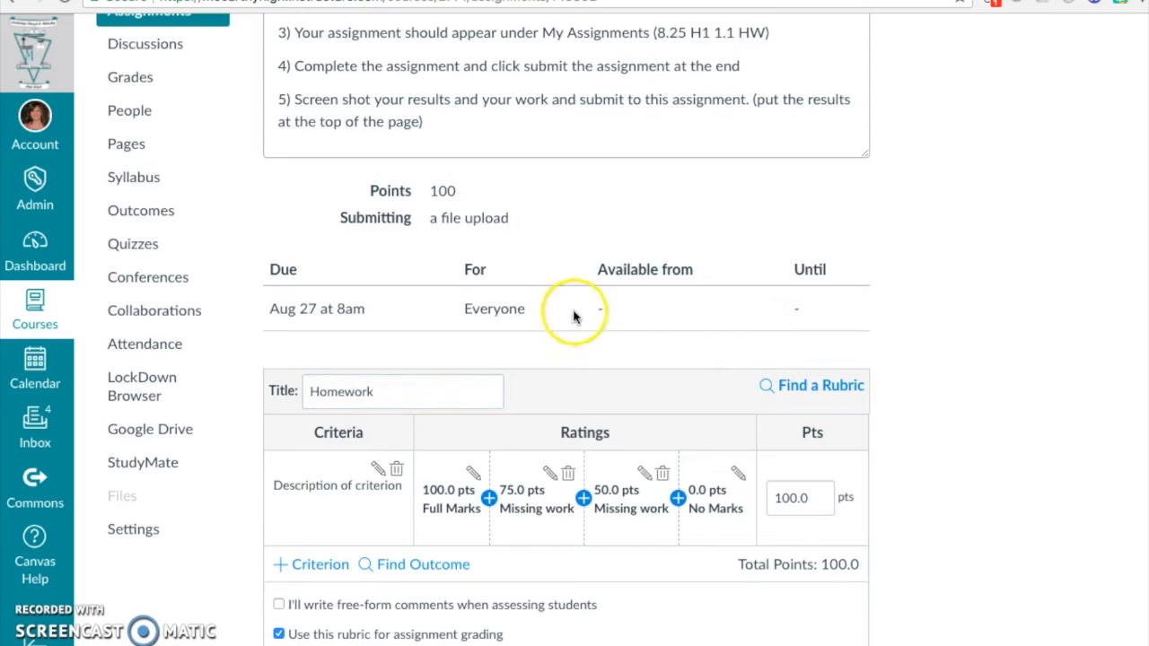
{"action": "scroll", "coordinate": [167, 324], "scroll_direction": "down", "scroll_amount": 2}
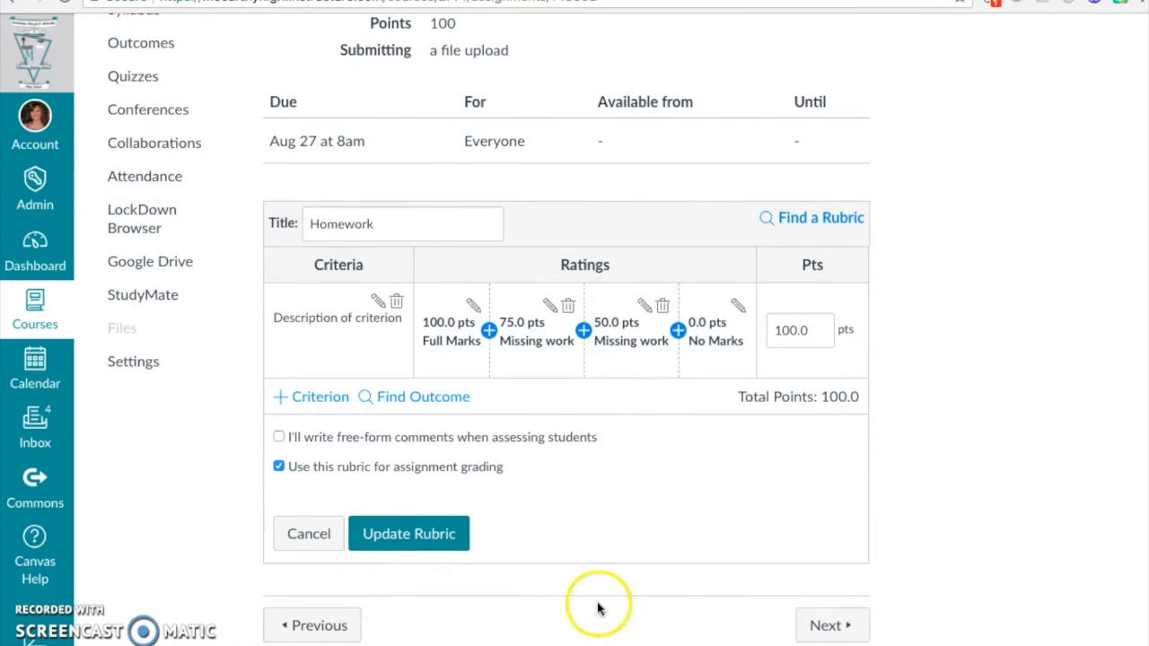
{"action": "left_click", "coordinate": [364, 548]}
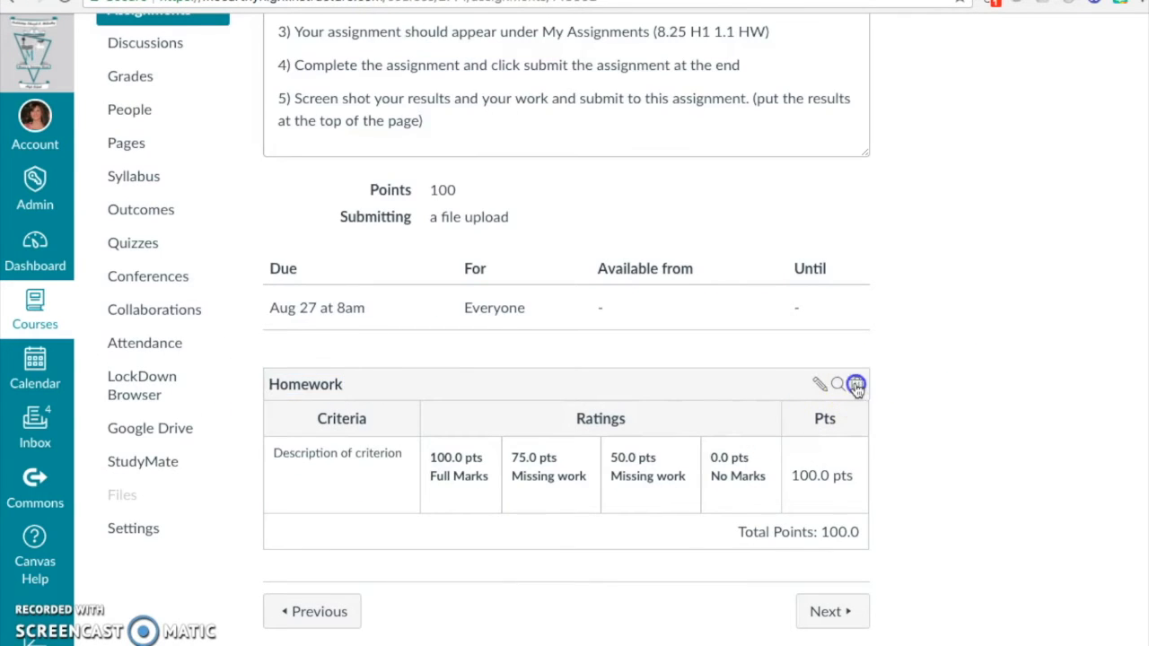
Remove the Homework rubric from the assignment and start adding a new rubric
{"action": "left_click", "coordinate": [856, 385]}
{"action": "left_click", "coordinate": [737, 96]}
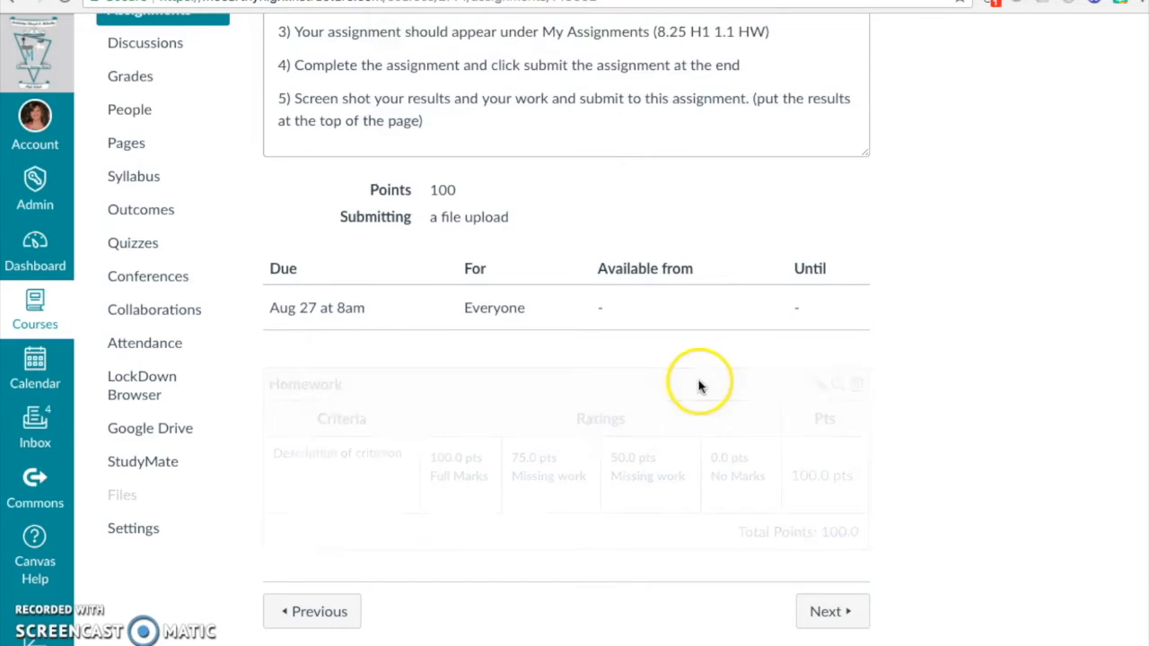
{"action": "left_click", "coordinate": [305, 474]}
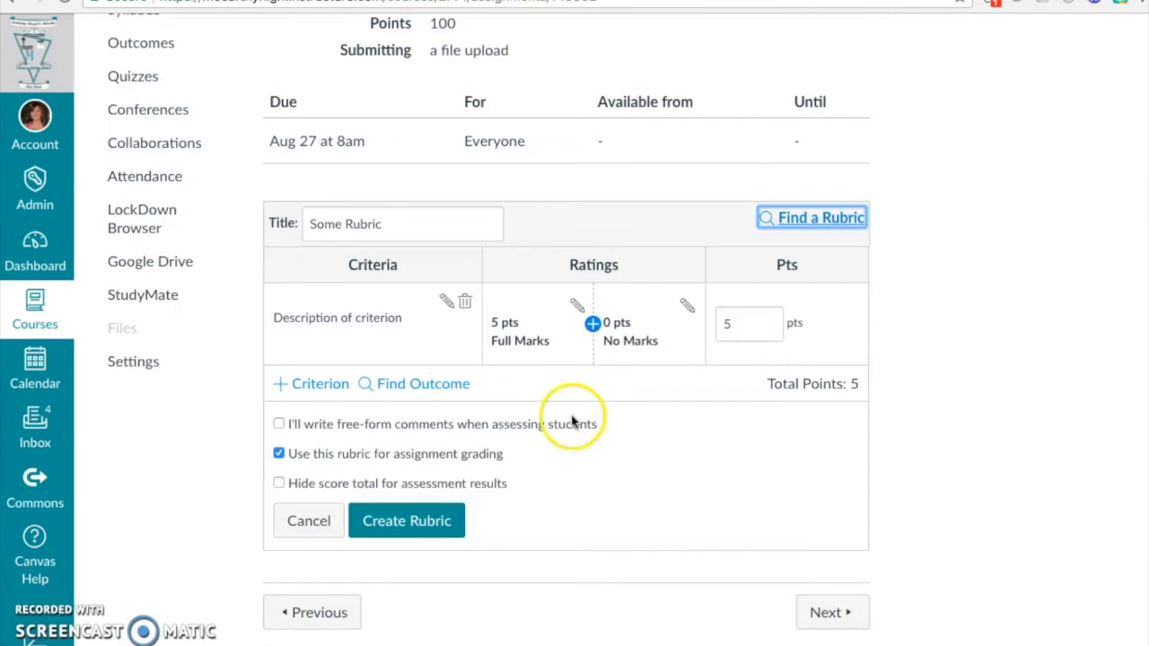
Find the existing Web Assign Homework rubric from the PreCalHAdv_S2 17-18 course and use it for the assignment
{"action": "left_click", "coordinate": [819, 218]}
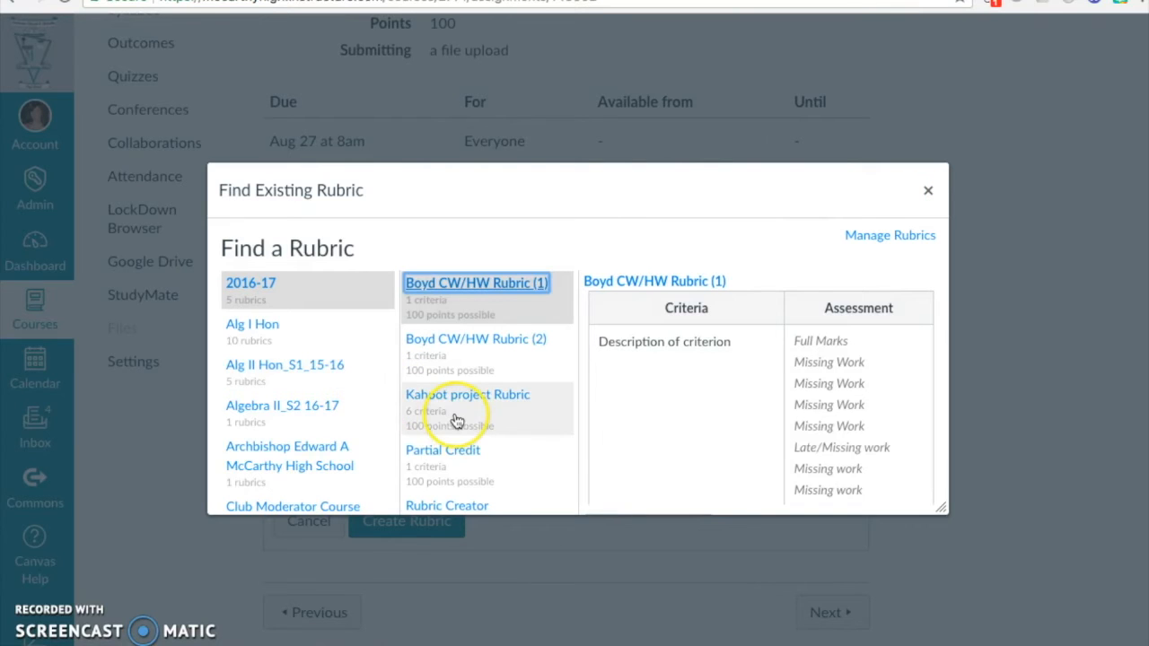
{"action": "scroll", "coordinate": [440, 414], "scroll_direction": "down", "scroll_amount": 1}
{"action": "left_click", "coordinate": [322, 301]}
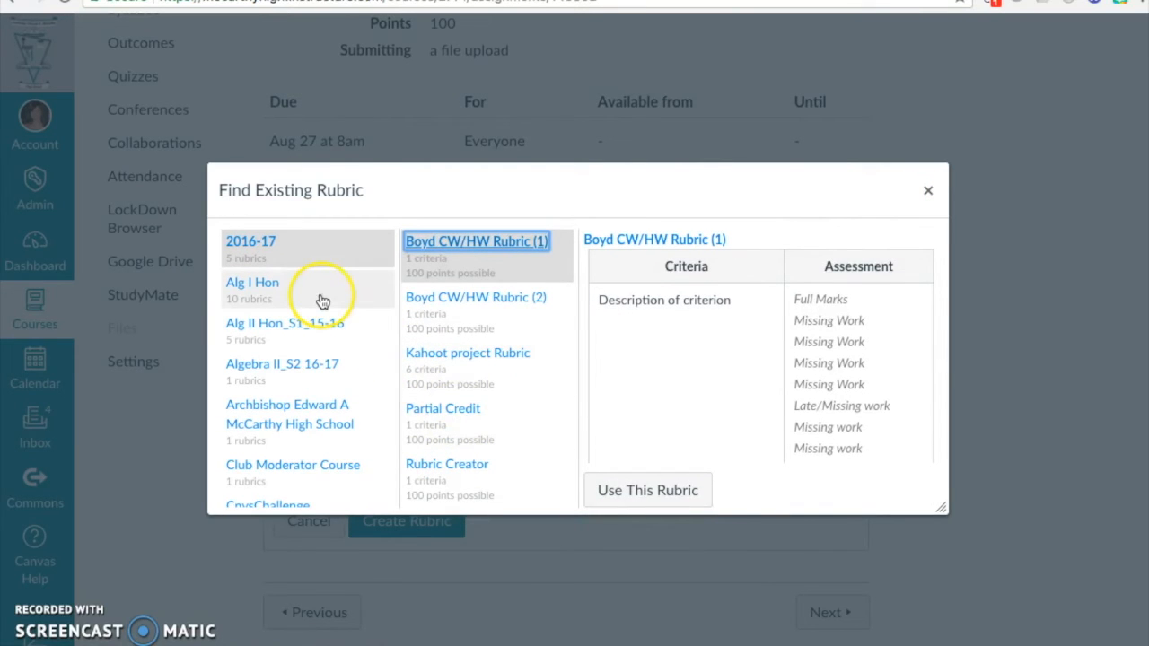
{"action": "scroll", "coordinate": [305, 370], "scroll_direction": "down", "scroll_amount": 3}
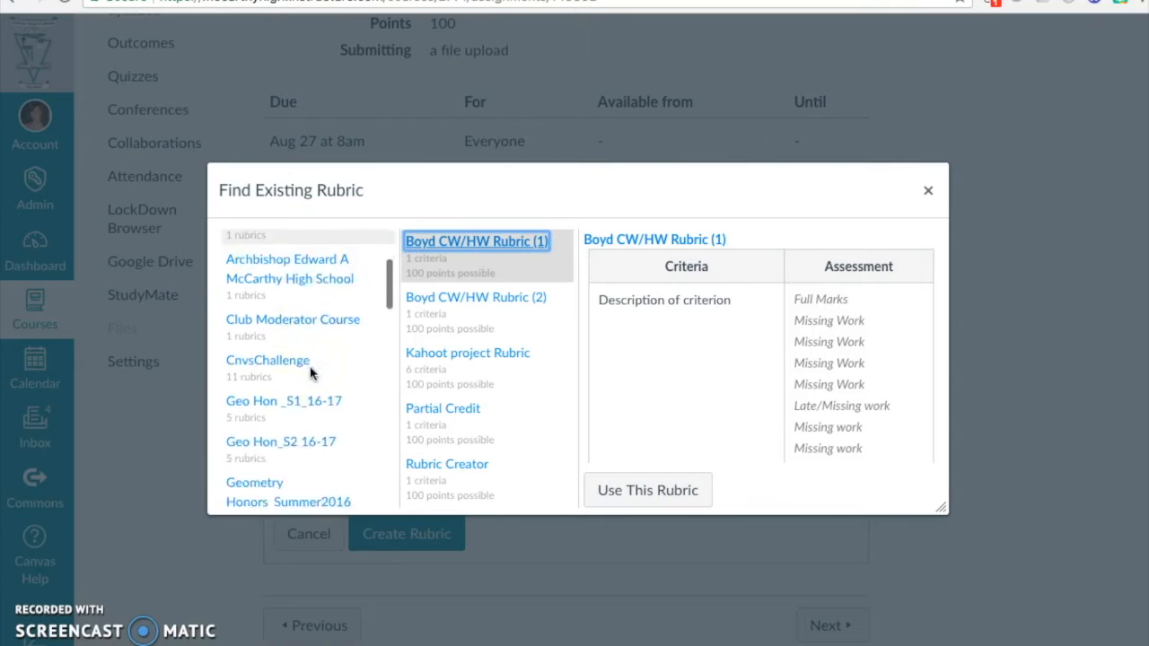
{"action": "scroll", "coordinate": [310, 374], "scroll_direction": "down", "scroll_amount": 5}
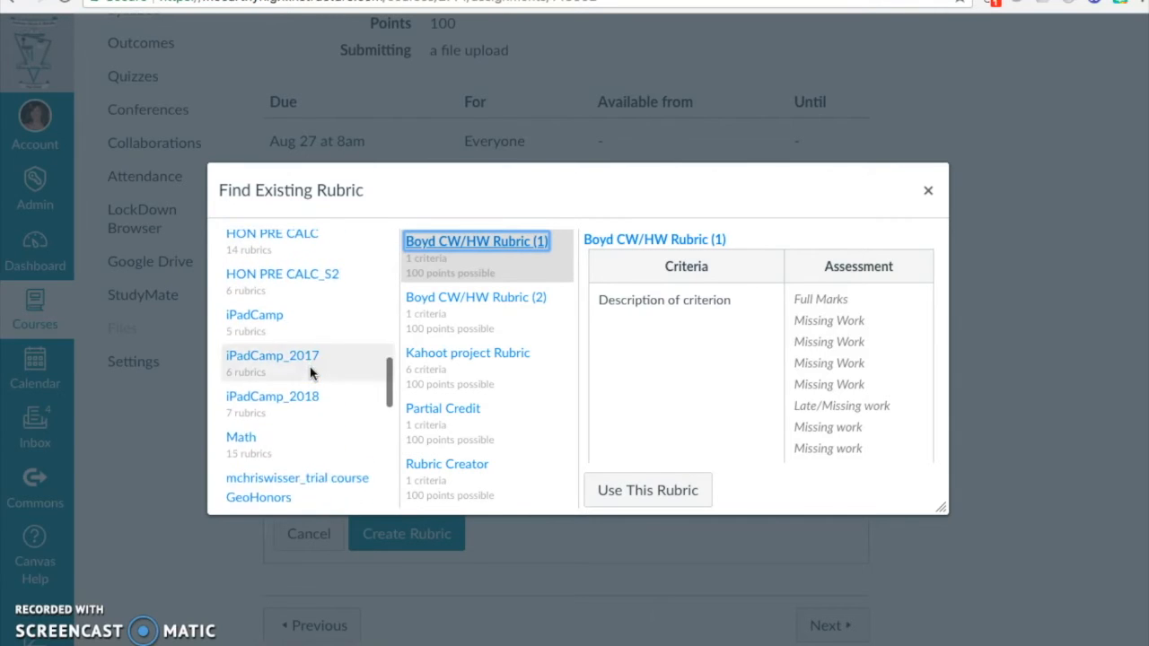
{"action": "scroll", "coordinate": [311, 373], "scroll_direction": "down", "scroll_amount": 4}
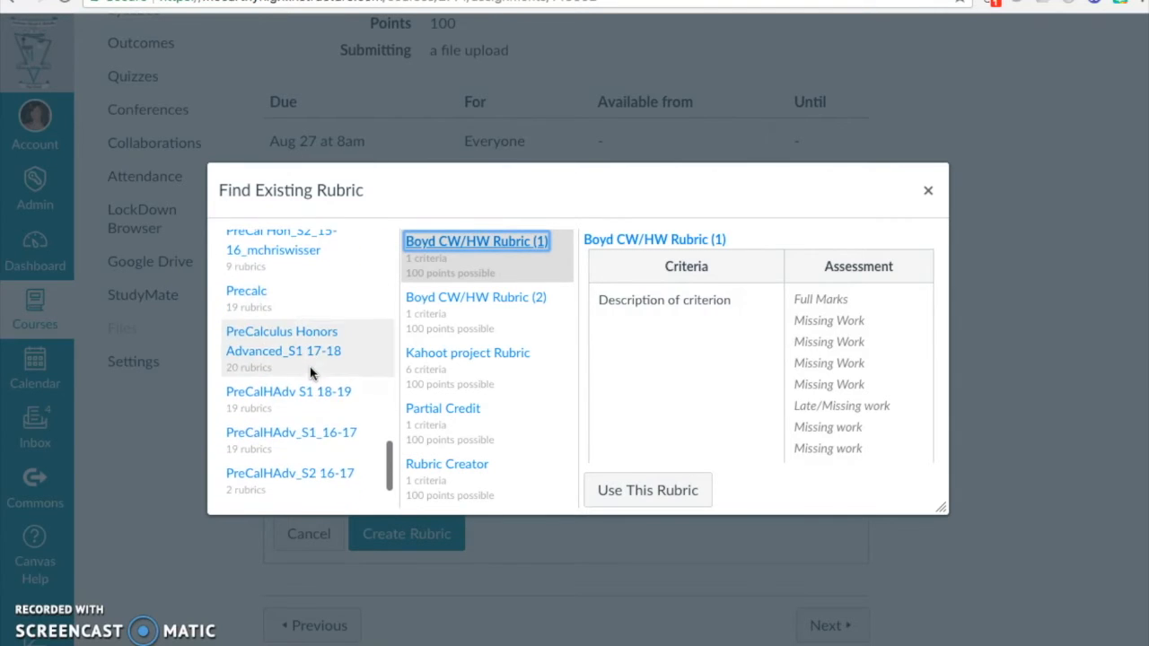
{"action": "left_click", "coordinate": [320, 439]}
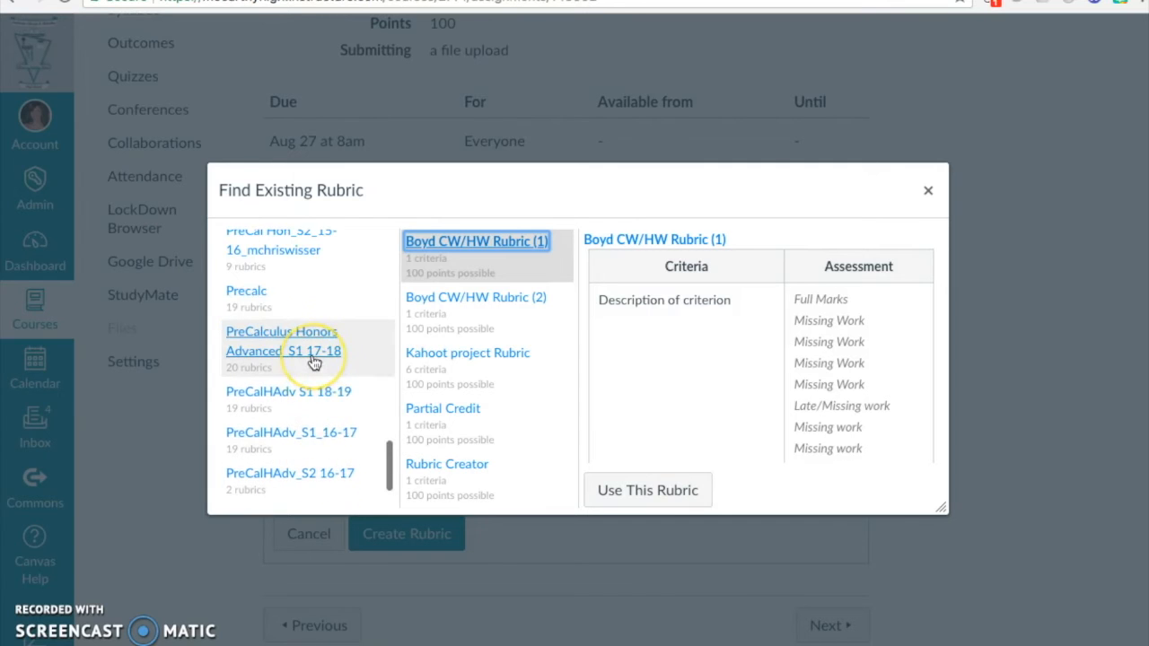
{"action": "scroll", "coordinate": [314, 362], "scroll_direction": "down", "scroll_amount": 2}
{"action": "left_click", "coordinate": [298, 438]}
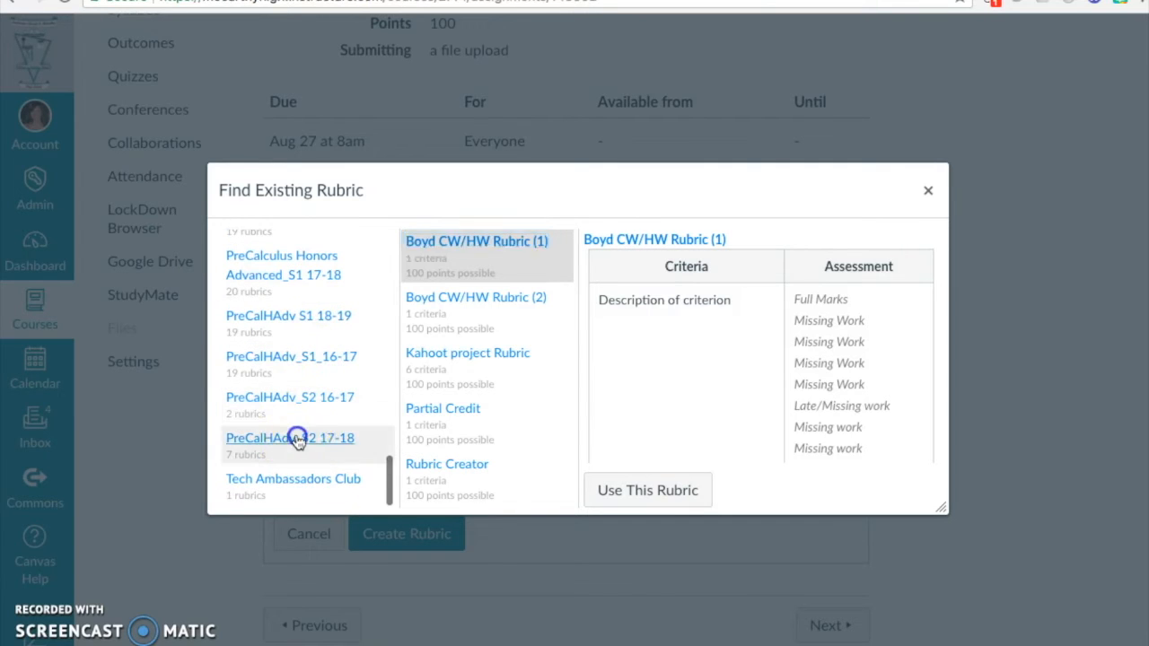
{"action": "scroll", "coordinate": [466, 435], "scroll_direction": "down", "scroll_amount": 3}
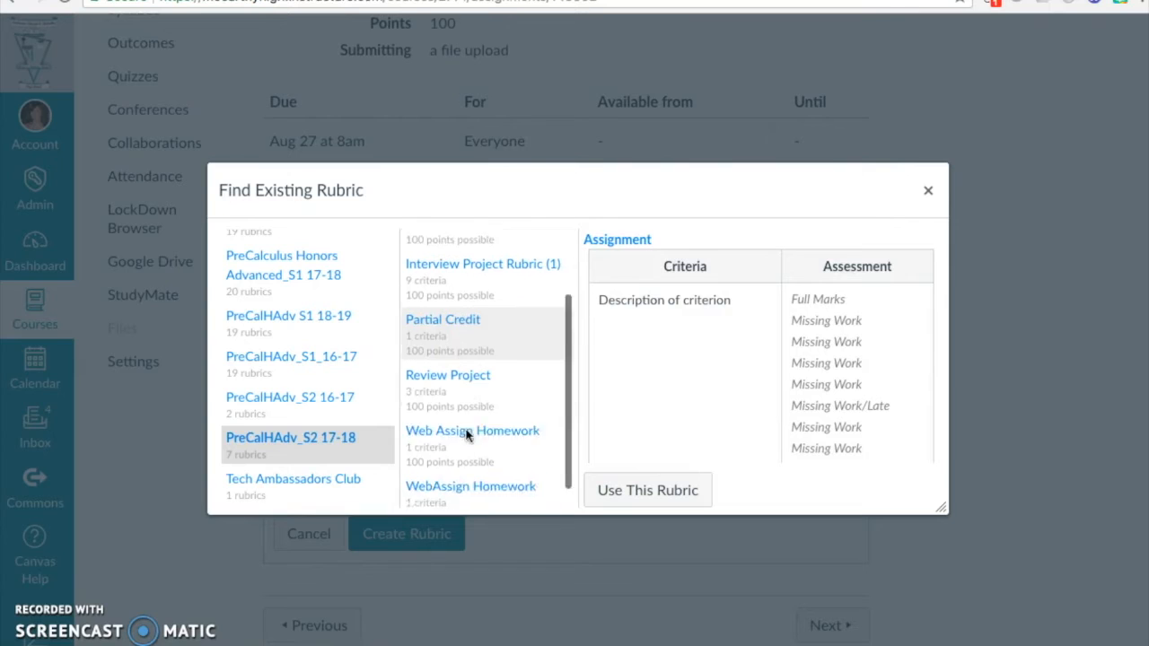
{"action": "left_click", "coordinate": [467, 418]}
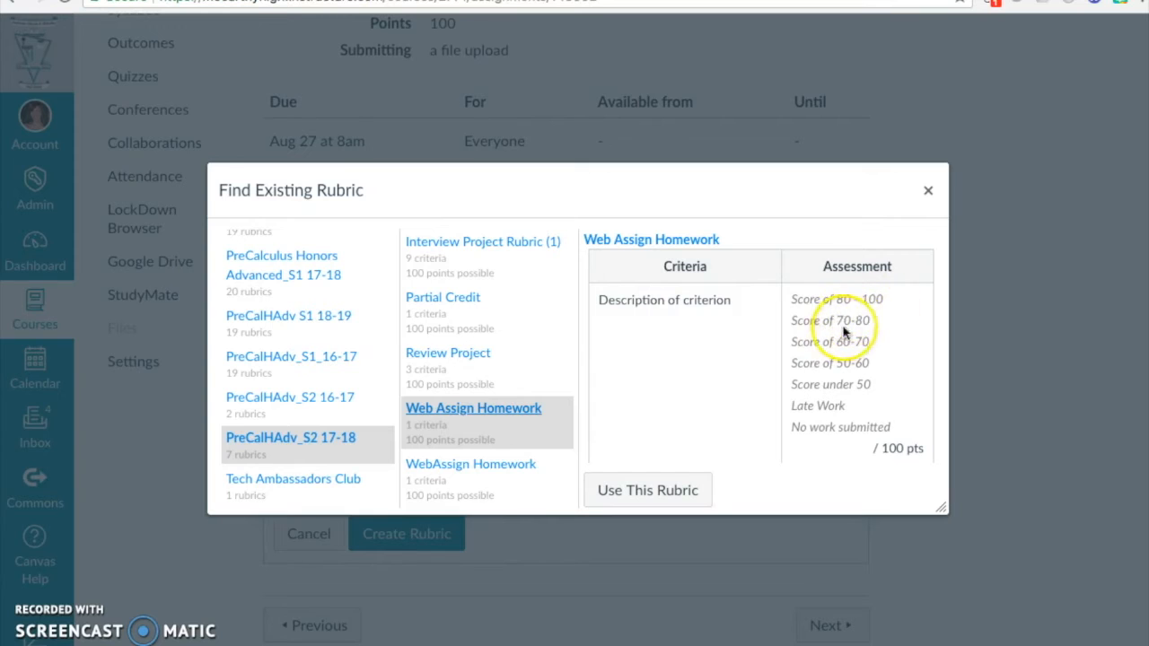
{"action": "left_click", "coordinate": [625, 499]}
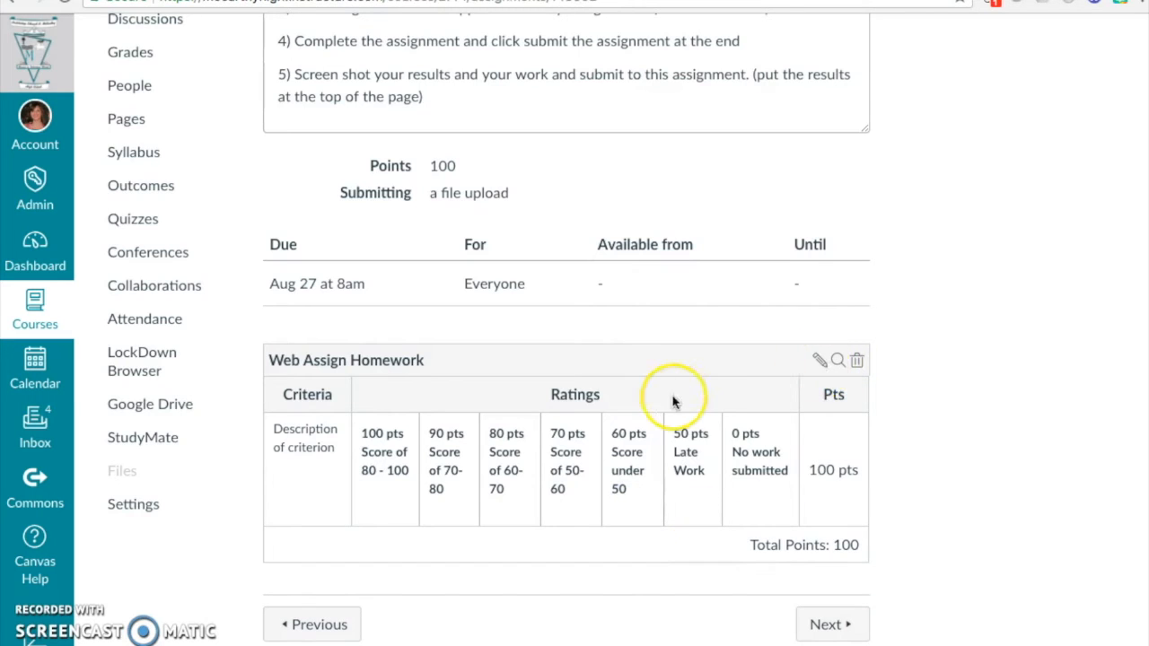
Retitle the rubric's 100-point rating as "Score of 80 - 100 (with work)"
{"action": "left_click", "coordinate": [821, 360]}
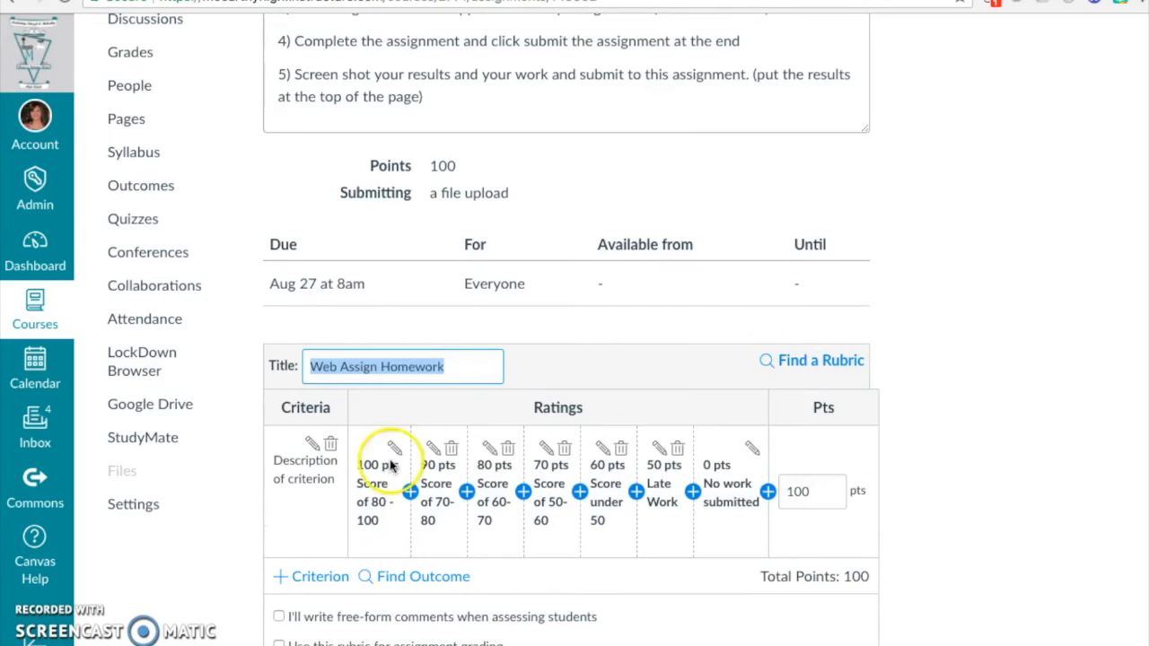
{"action": "left_click", "coordinate": [384, 519]}
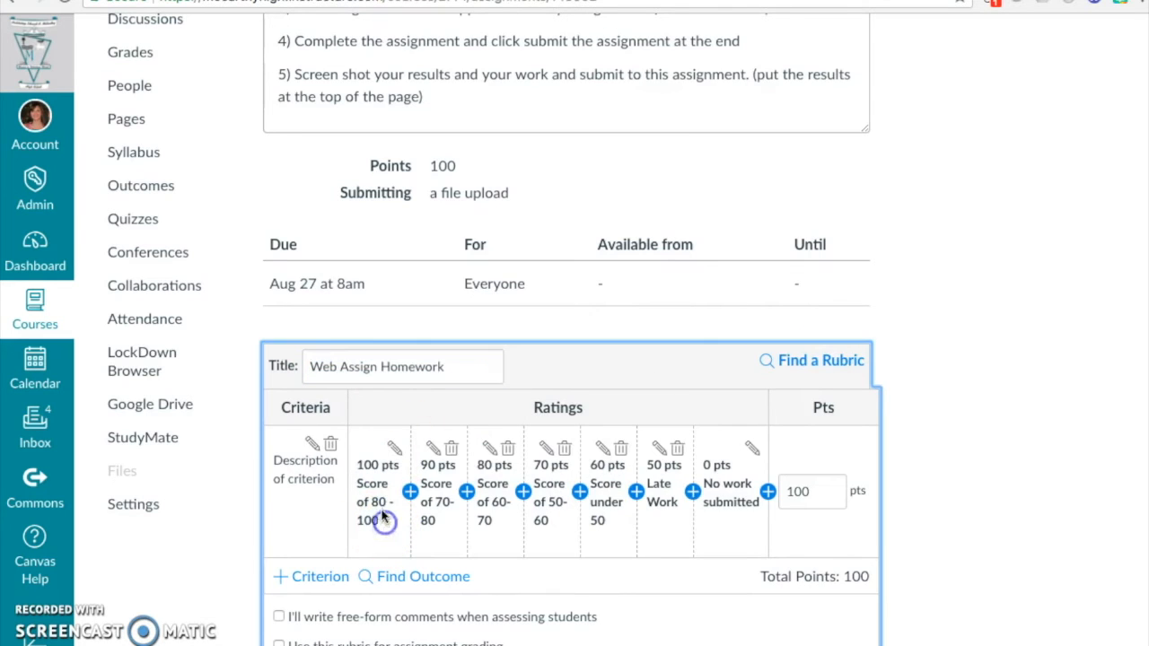
{"action": "left_click", "coordinate": [393, 449]}
{"action": "left_click", "coordinate": [538, 339]}
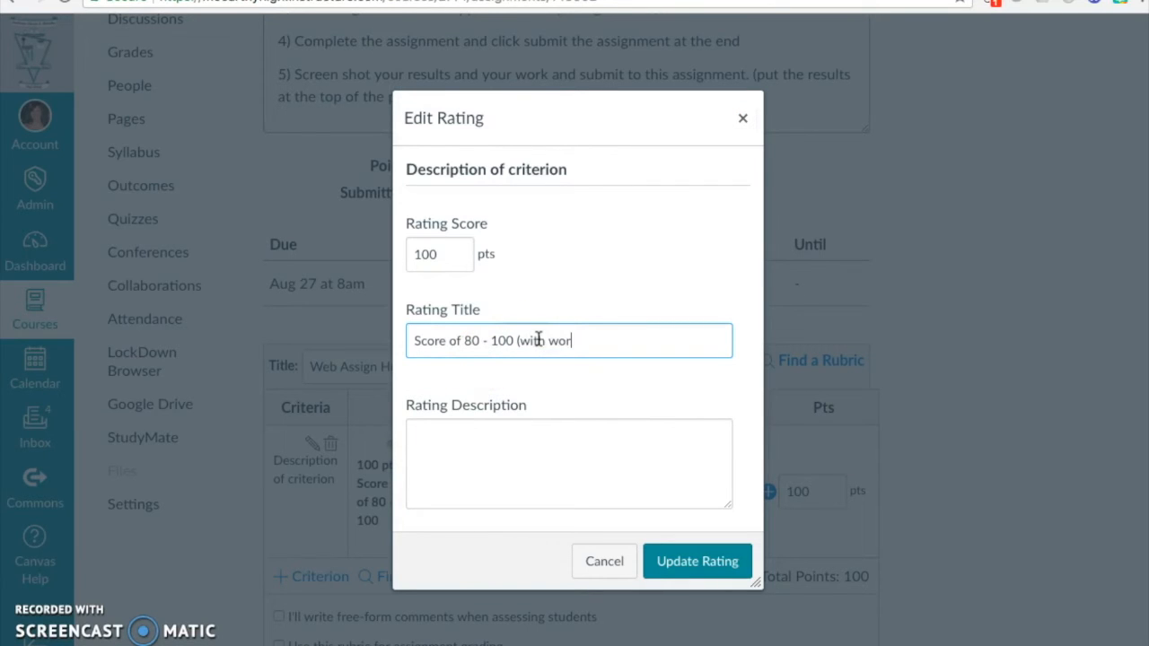
{"action": "type", "text": "(with work)"}
{"action": "left_click", "coordinate": [676, 561]}
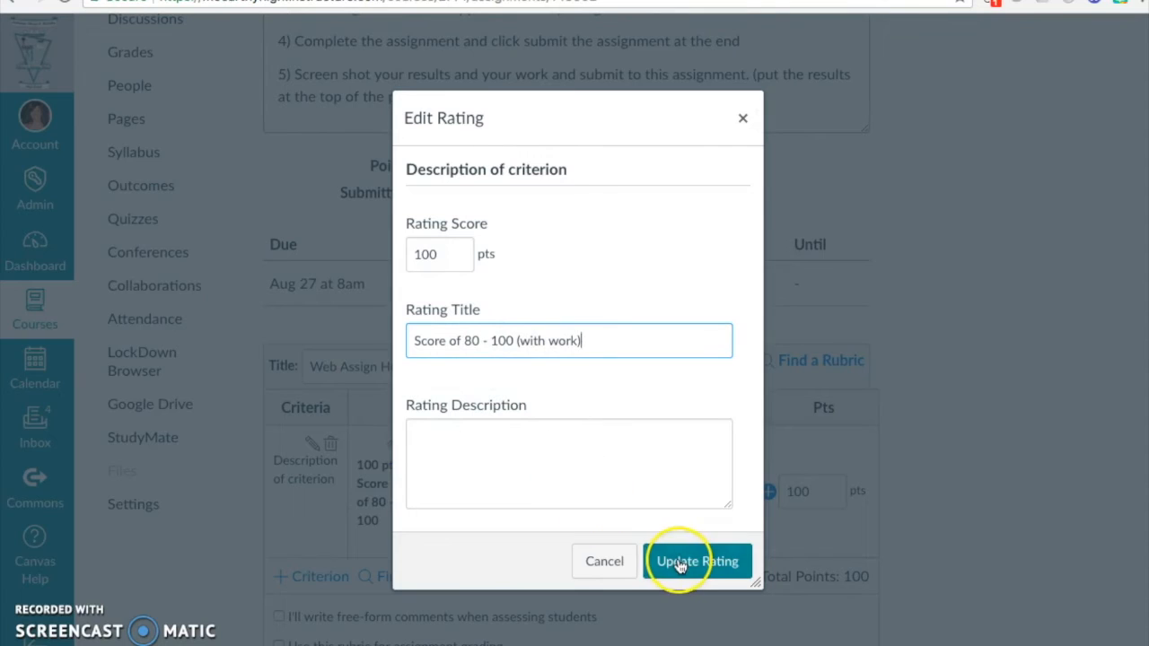
Enable the Web Assign Homework rubric for assignment grading and save the updated rubric
{"action": "scroll", "coordinate": [448, 530], "scroll_direction": "down", "scroll_amount": 3}
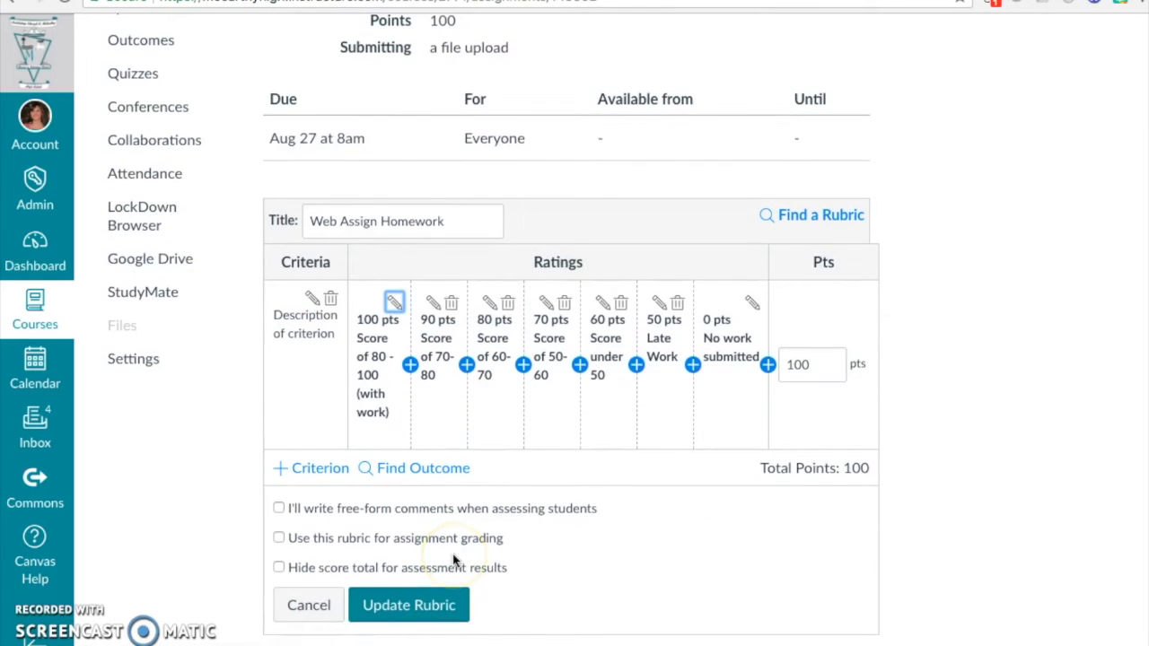
{"action": "left_click", "coordinate": [278, 538]}
{"action": "left_click", "coordinate": [402, 608]}
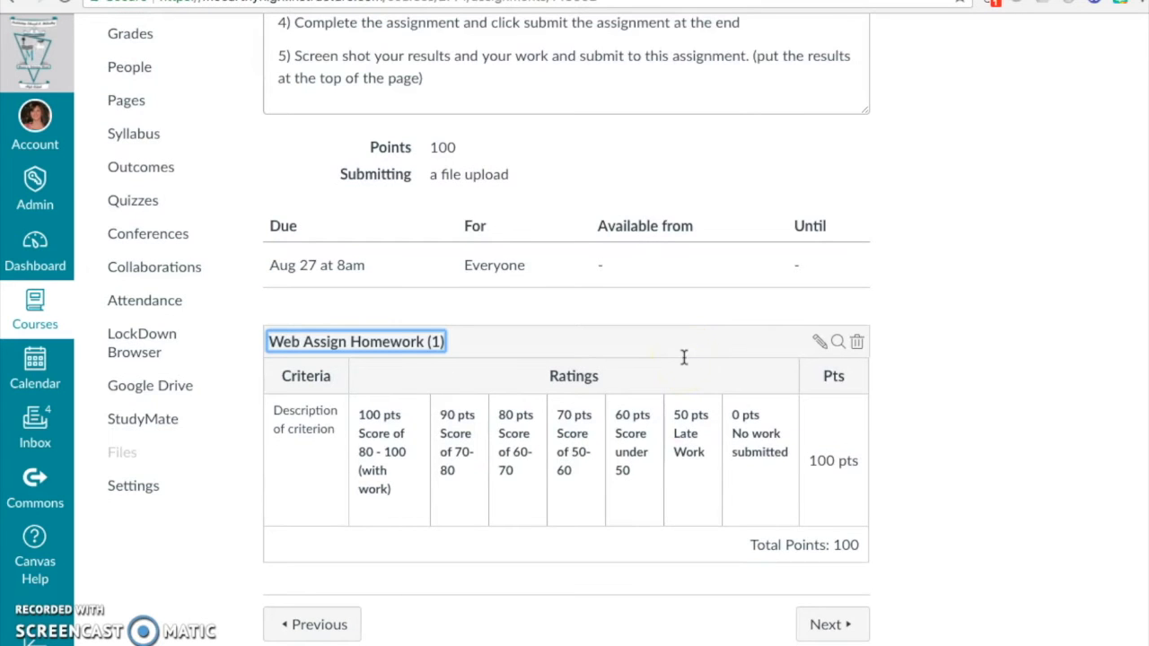
{"action": "scroll", "coordinate": [684, 357], "scroll_direction": "up", "scroll_amount": 3}
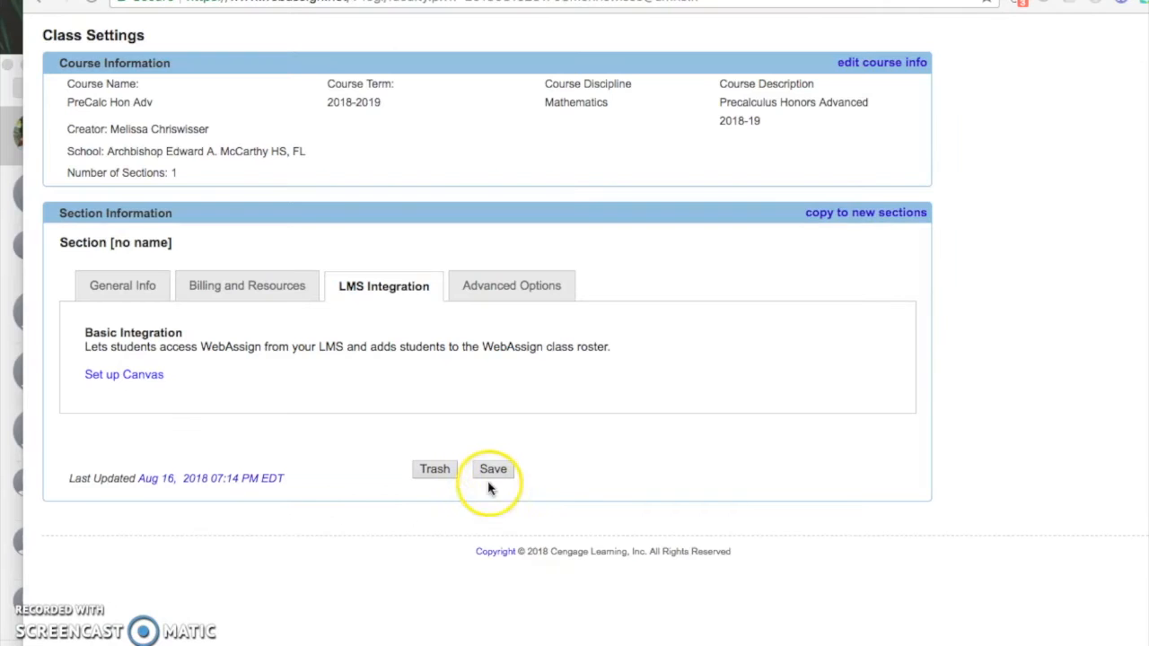
Switch to WebAssign, save the PreCalc Hon Adv class settings and create a new assignment named "8.23 HW1 1.1"
{"action": "left_click", "coordinate": [492, 468]}
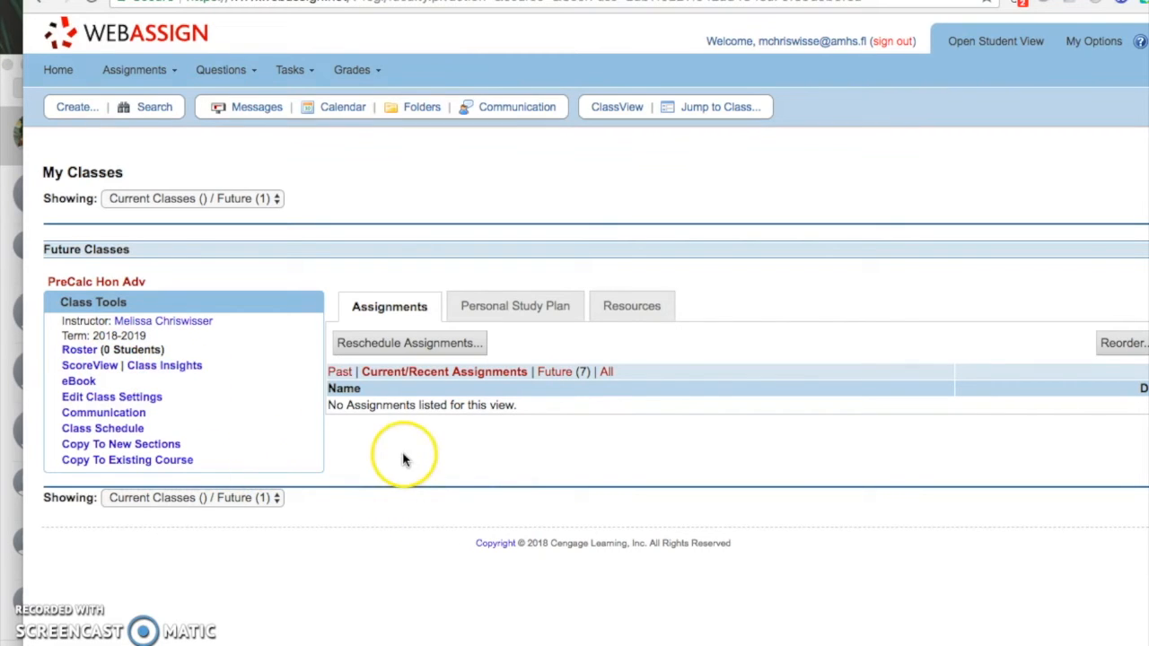
{"action": "left_click", "coordinate": [77, 109]}
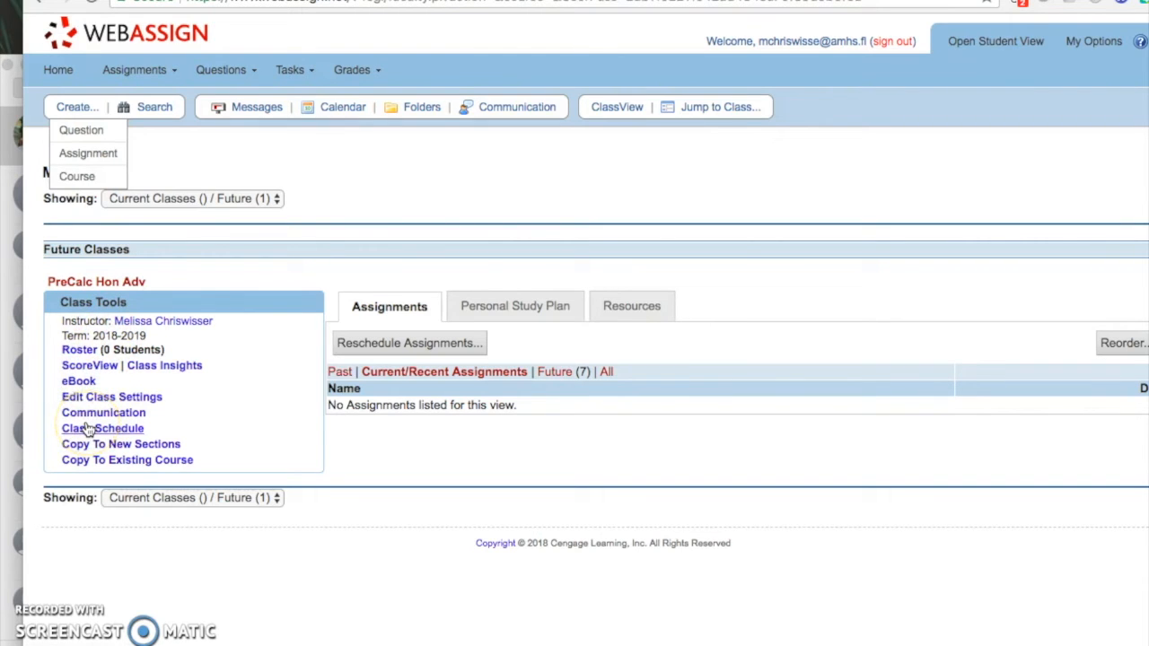
{"action": "left_click", "coordinate": [90, 154]}
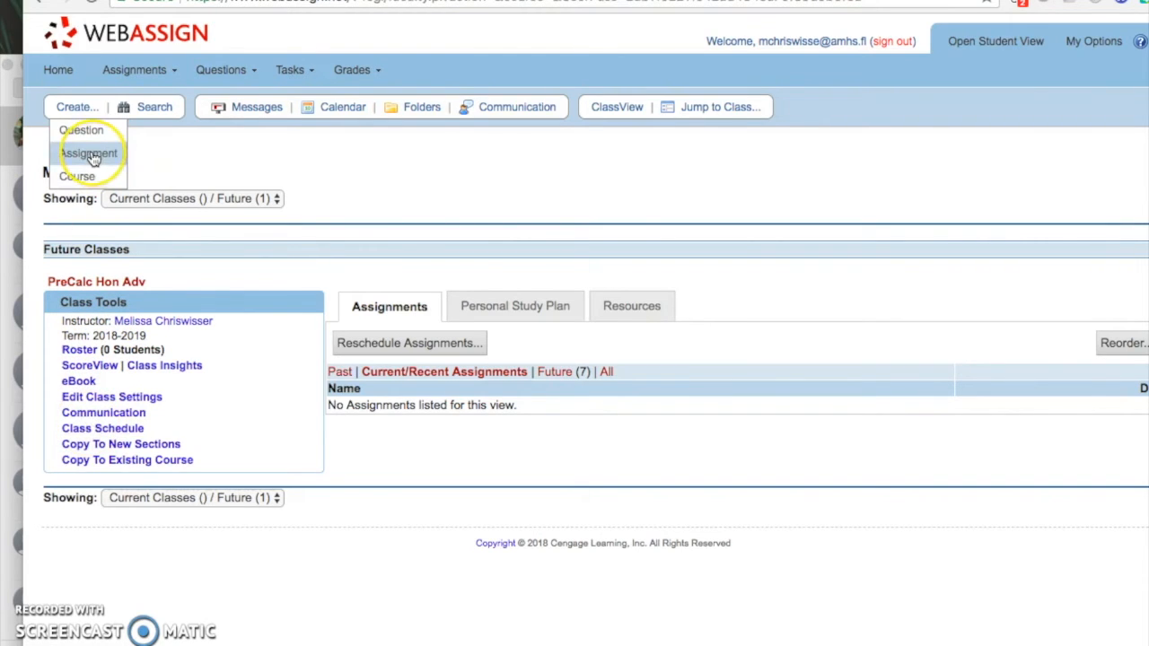
{"action": "left_click", "coordinate": [90, 155]}
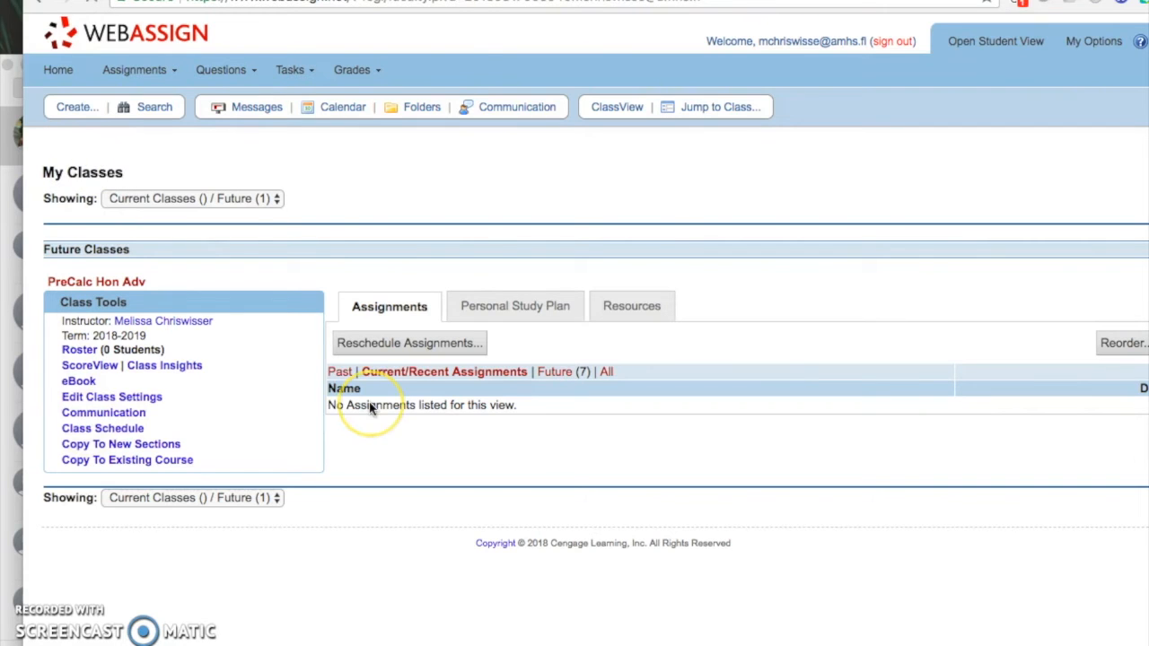
{"action": "left_click", "coordinate": [305, 441]}
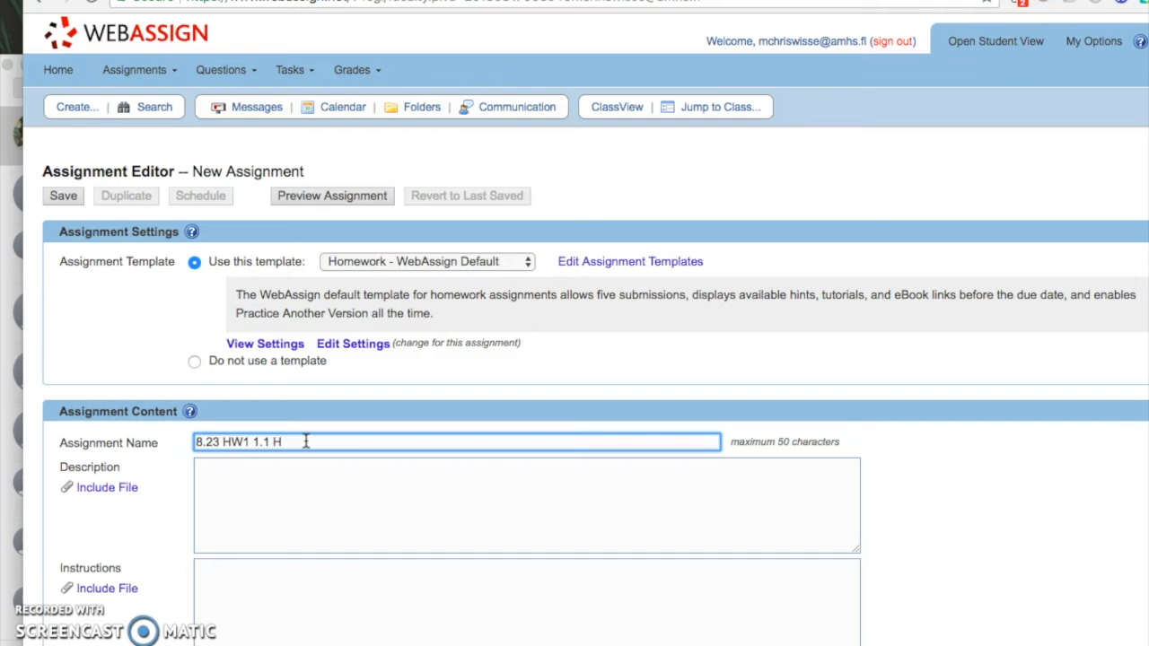
Browse the assignment's available textbook questions for chapter 1, Functions and Their Graphs, section 1.1: Lines in the Plane
{"action": "scroll", "coordinate": [337, 489], "scroll_direction": "down", "scroll_amount": 5}
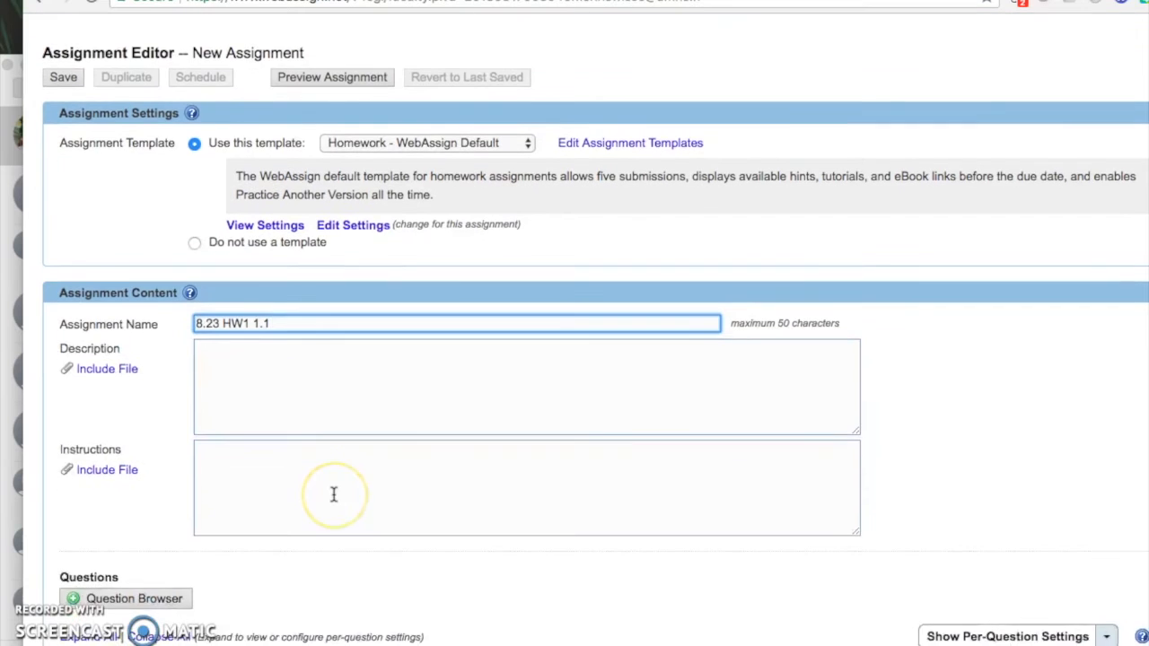
{"action": "scroll", "coordinate": [333, 494], "scroll_direction": "down", "scroll_amount": 2}
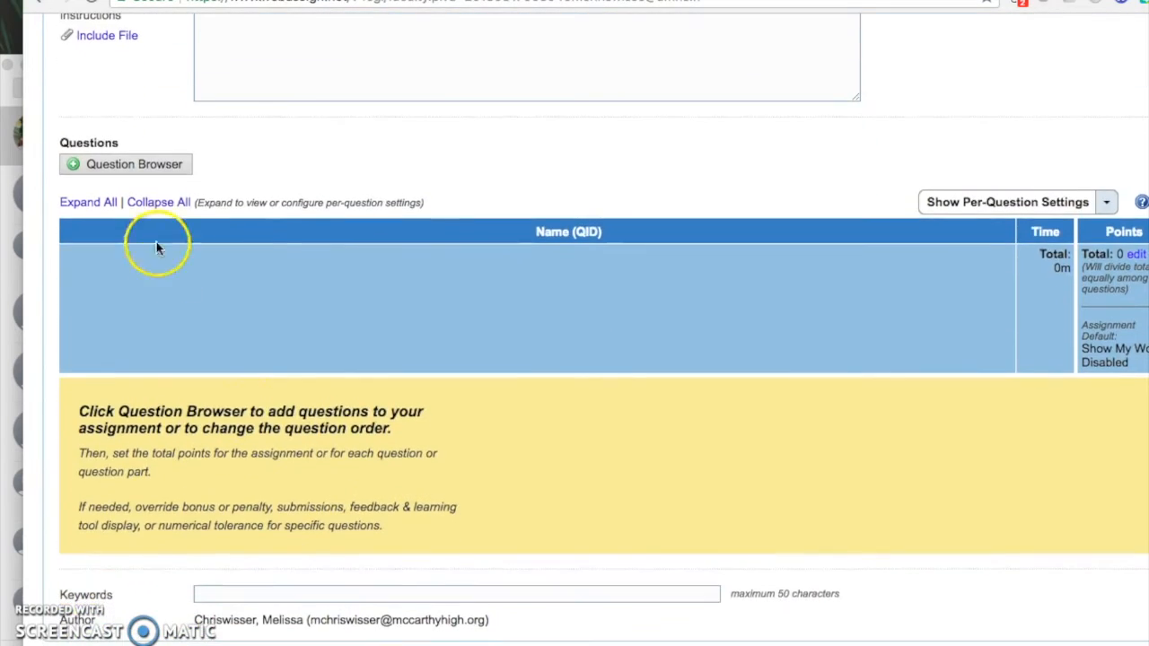
{"action": "left_click", "coordinate": [158, 164]}
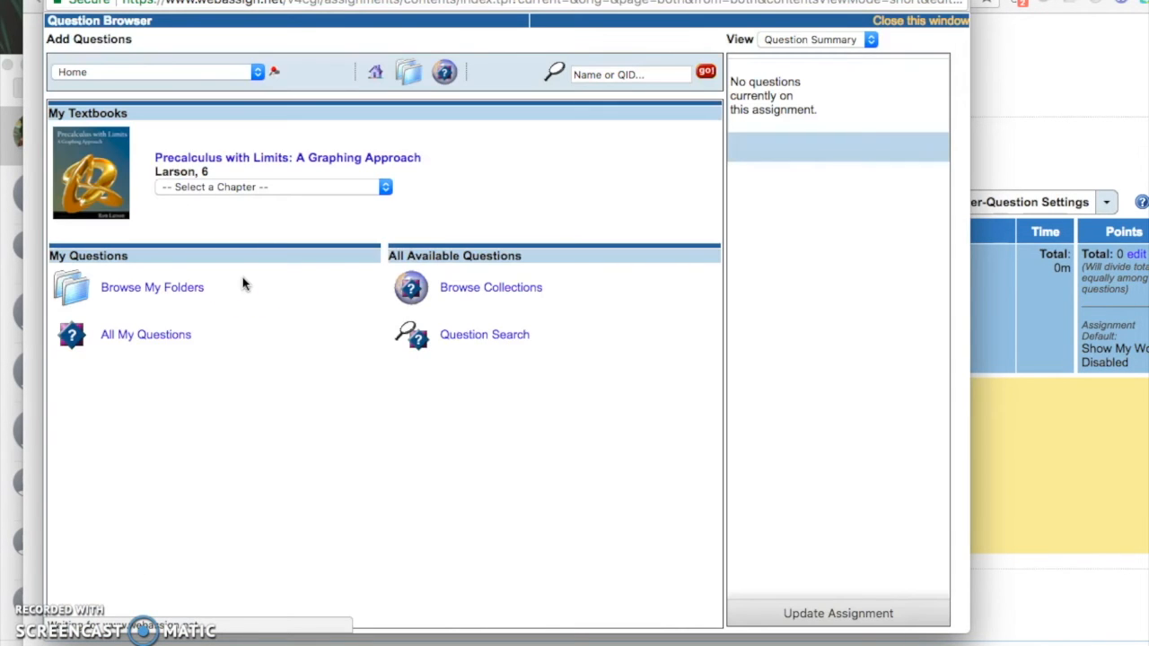
{"action": "left_click", "coordinate": [236, 187]}
{"action": "left_click", "coordinate": [235, 202]}
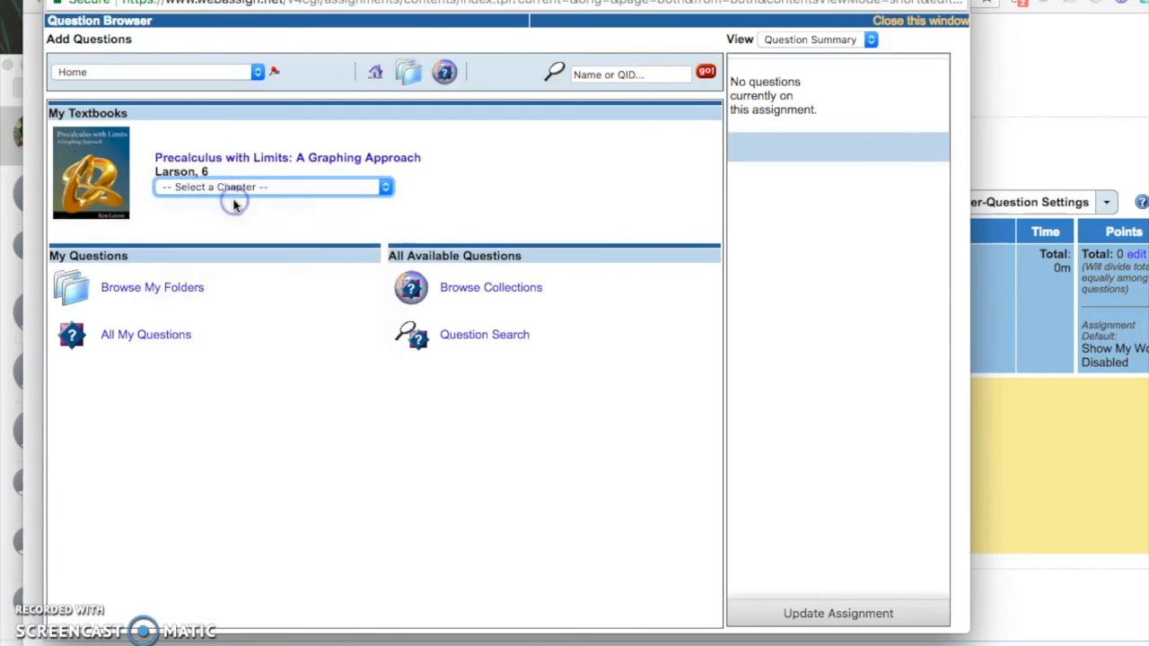
{"action": "left_click", "coordinate": [230, 181]}
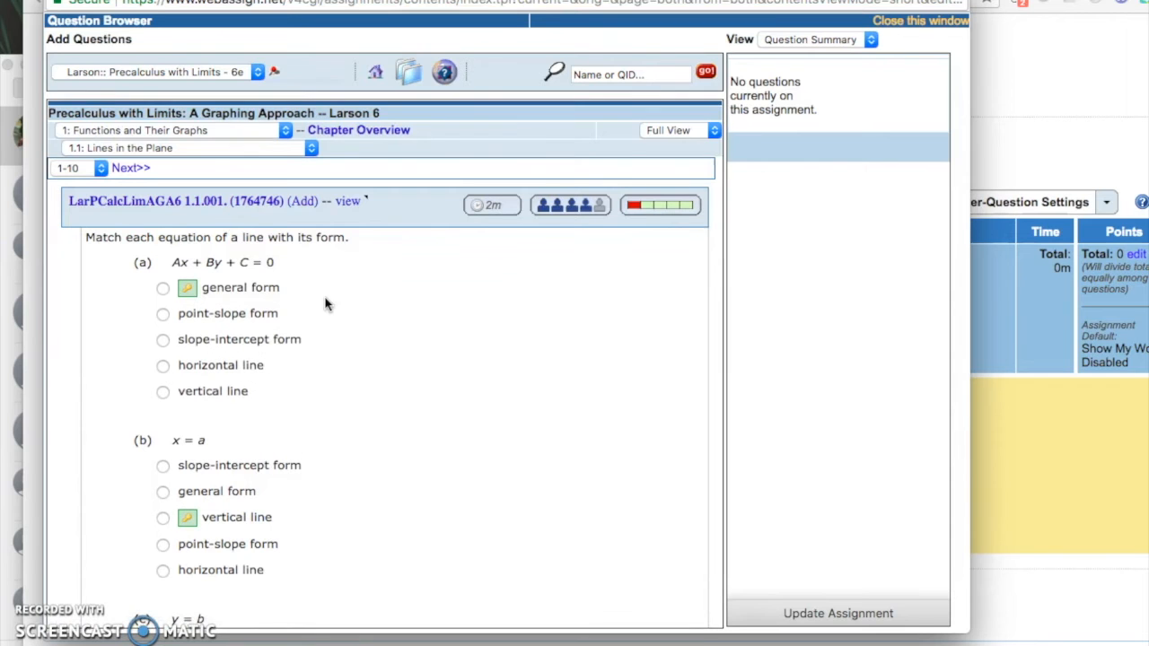
Review the first section 1.1 questions and add 1.1.012, on sketching lines through a point with given slopes, to the assignment
{"action": "scroll", "coordinate": [325, 305], "scroll_direction": "down", "scroll_amount": 10}
{"action": "scroll", "coordinate": [326, 304], "scroll_direction": "down", "scroll_amount": 12}
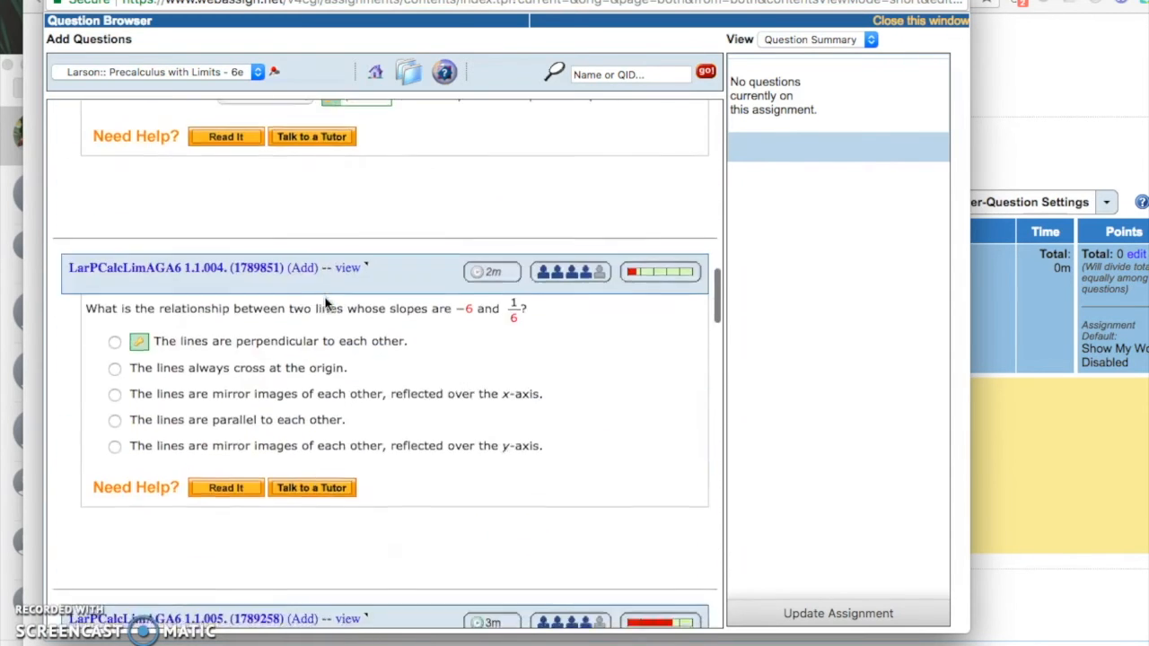
{"action": "scroll", "coordinate": [325, 305], "scroll_direction": "down", "scroll_amount": 10}
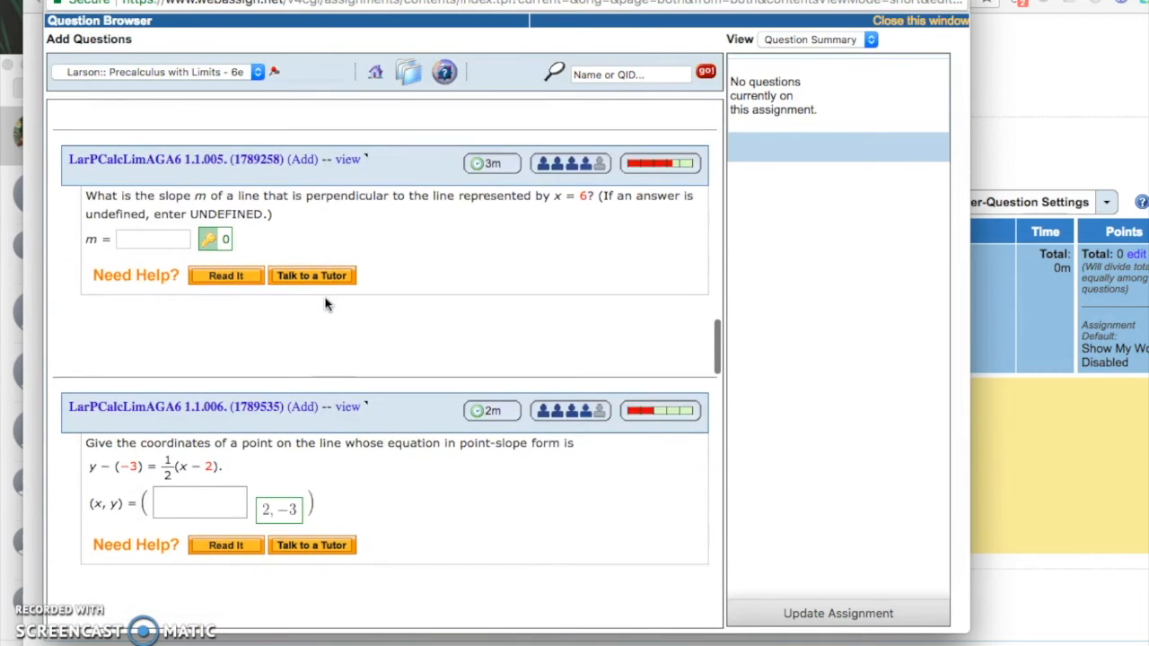
{"action": "scroll", "coordinate": [326, 305], "scroll_direction": "down", "scroll_amount": 3}
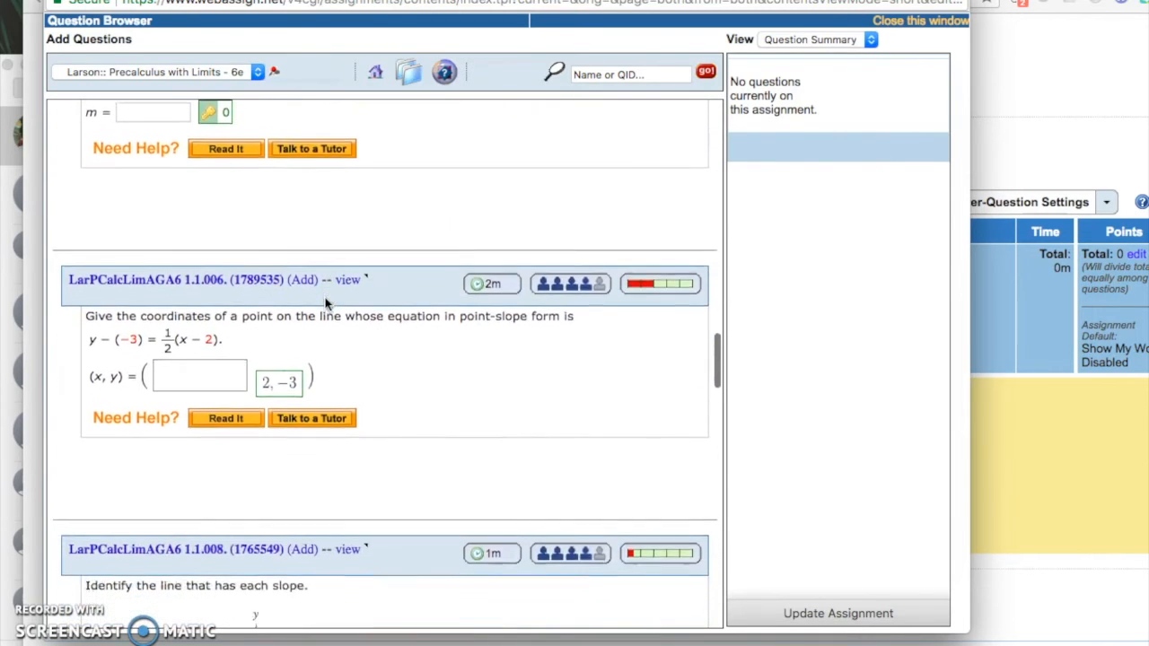
{"action": "scroll", "coordinate": [326, 304], "scroll_direction": "down", "scroll_amount": 3}
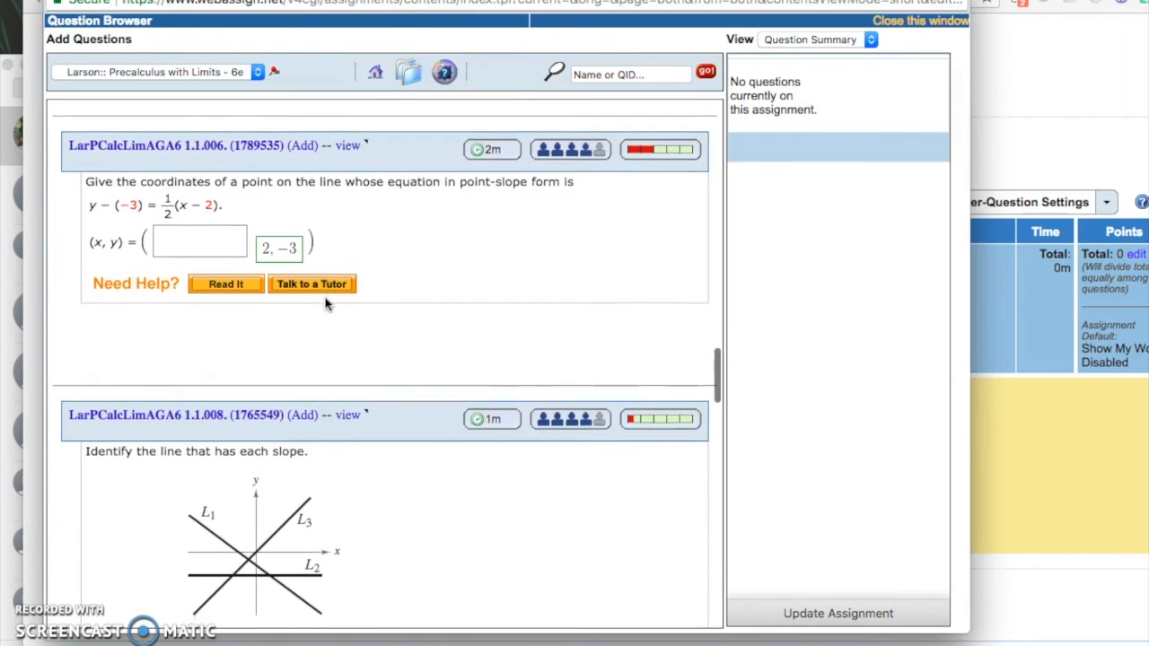
{"action": "scroll", "coordinate": [326, 304], "scroll_direction": "down", "scroll_amount": 2}
{"action": "scroll", "coordinate": [326, 305], "scroll_direction": "down", "scroll_amount": 5}
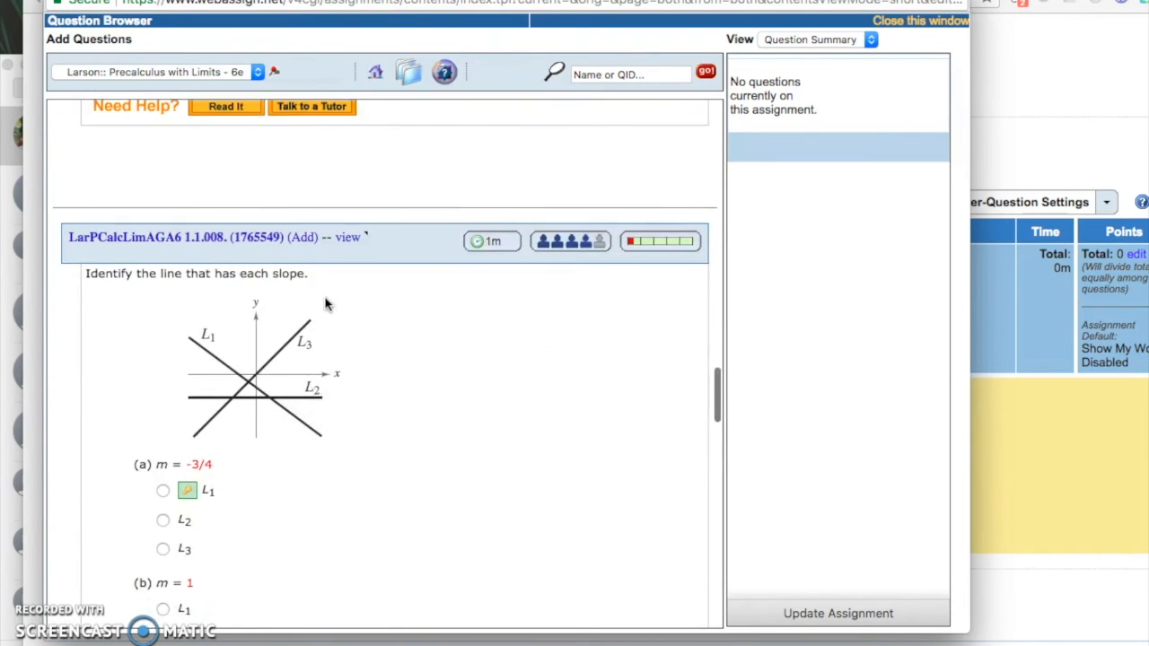
{"action": "scroll", "coordinate": [326, 305], "scroll_direction": "down", "scroll_amount": 20}
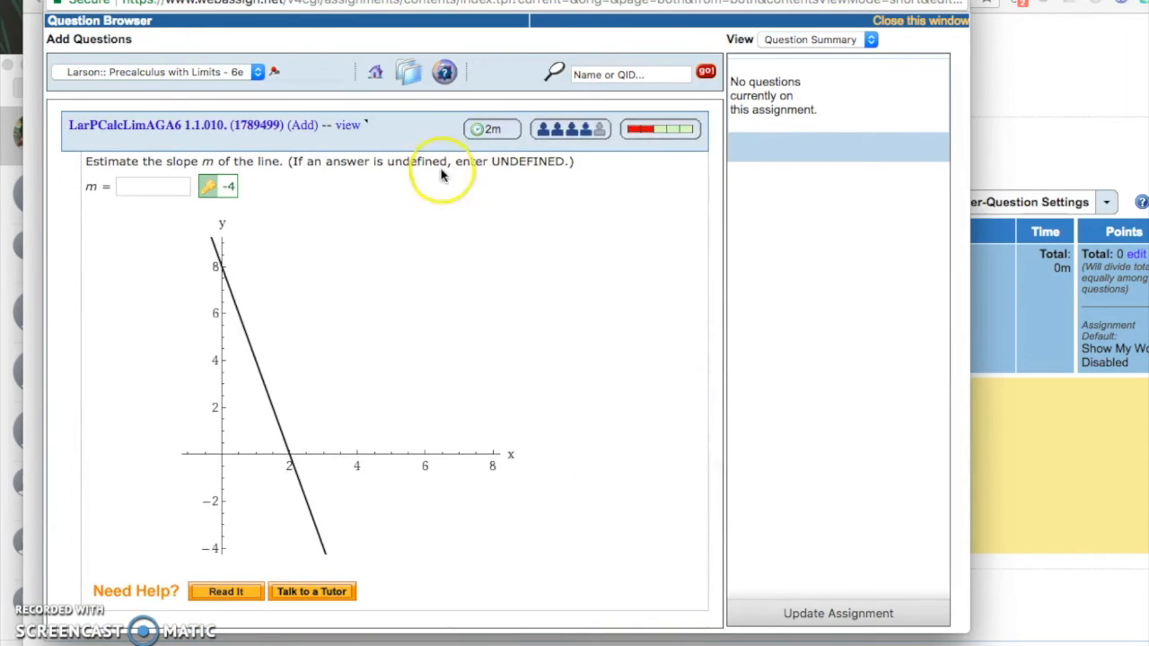
{"action": "scroll", "coordinate": [492, 125], "scroll_direction": "down", "scroll_amount": 14}
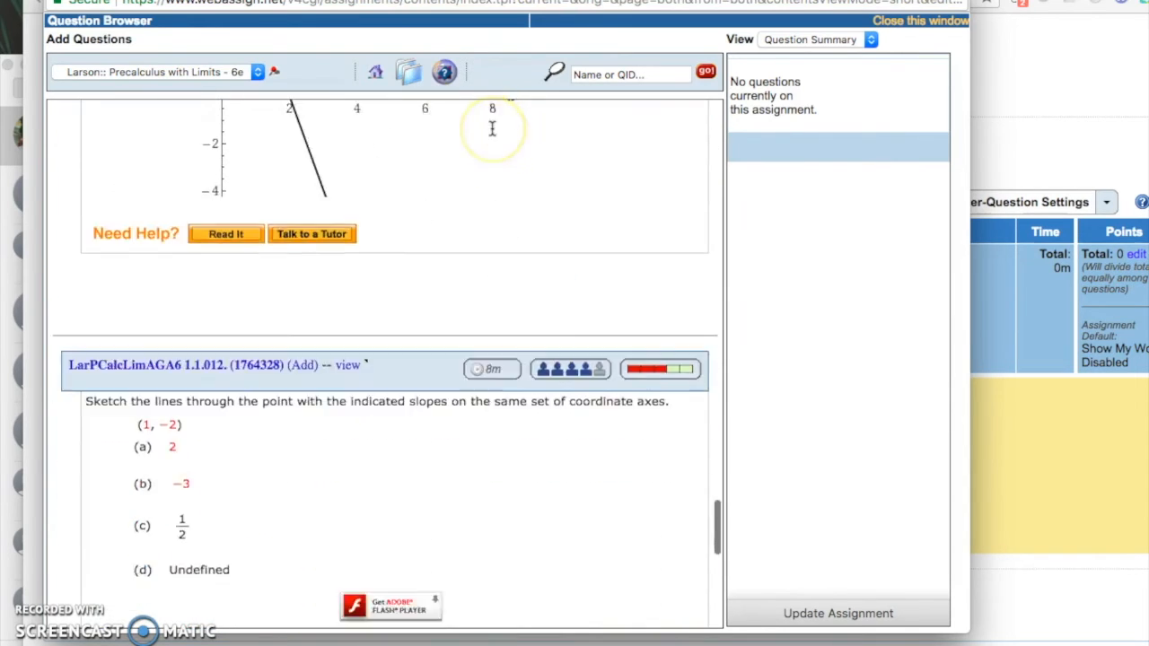
{"action": "scroll", "coordinate": [452, 332], "scroll_direction": "down", "scroll_amount": 1}
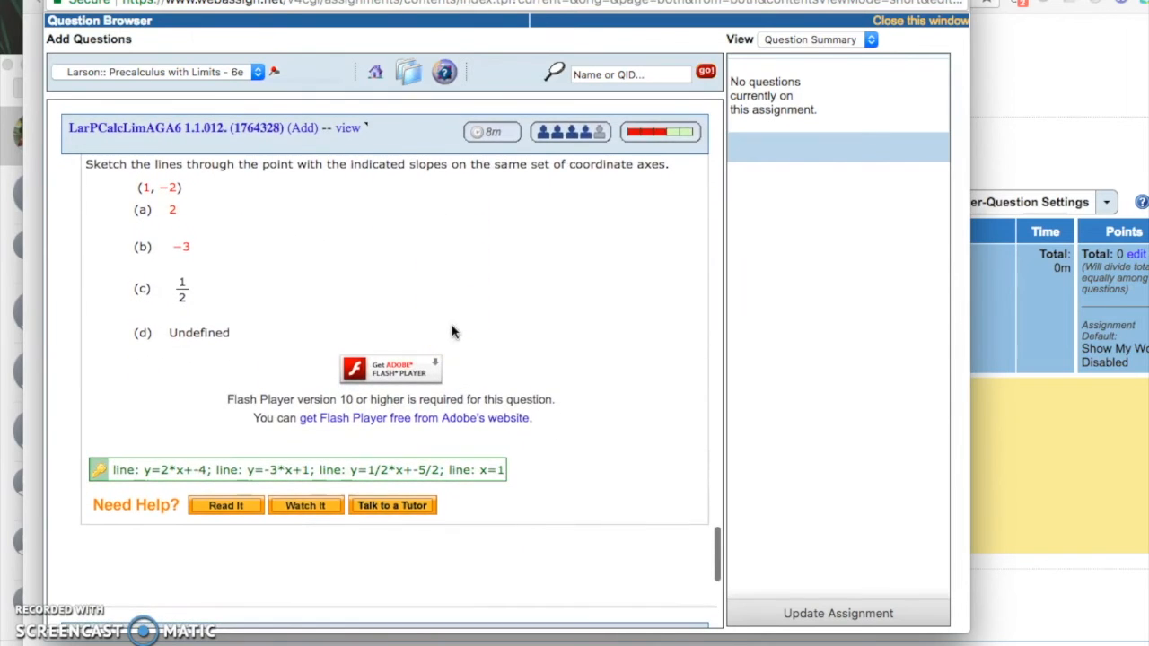
{"action": "scroll", "coordinate": [452, 332], "scroll_direction": "down", "scroll_amount": 1}
{"action": "scroll", "coordinate": [452, 332], "scroll_direction": "up", "scroll_amount": 1}
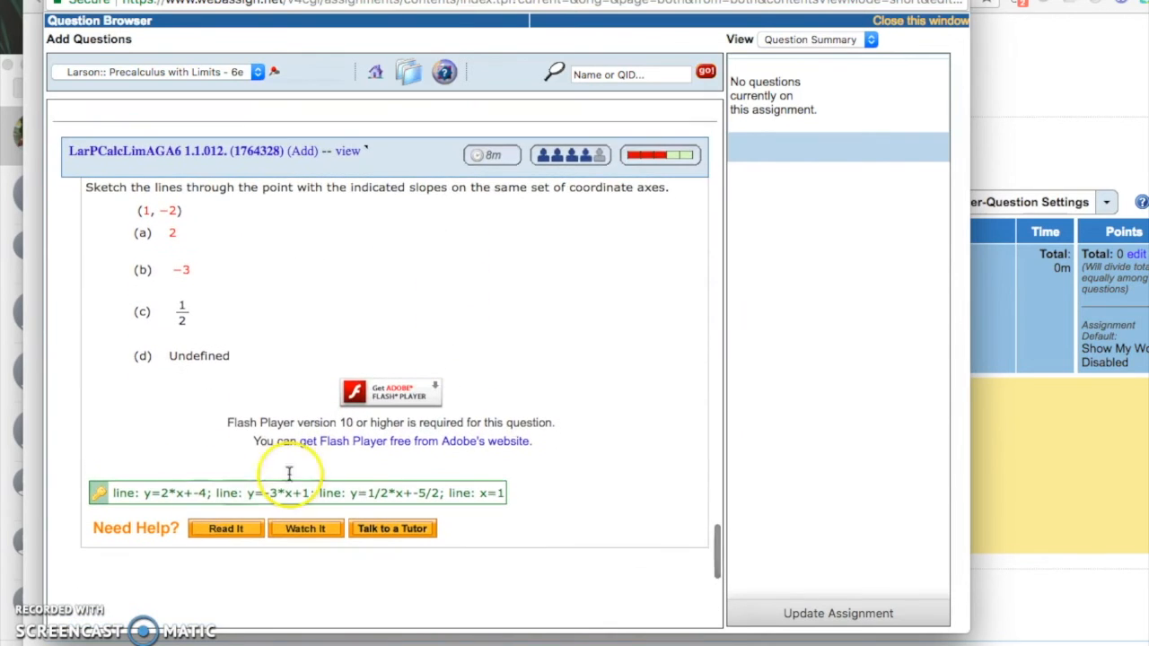
{"action": "scroll", "coordinate": [238, 319], "scroll_direction": "up", "scroll_amount": 2}
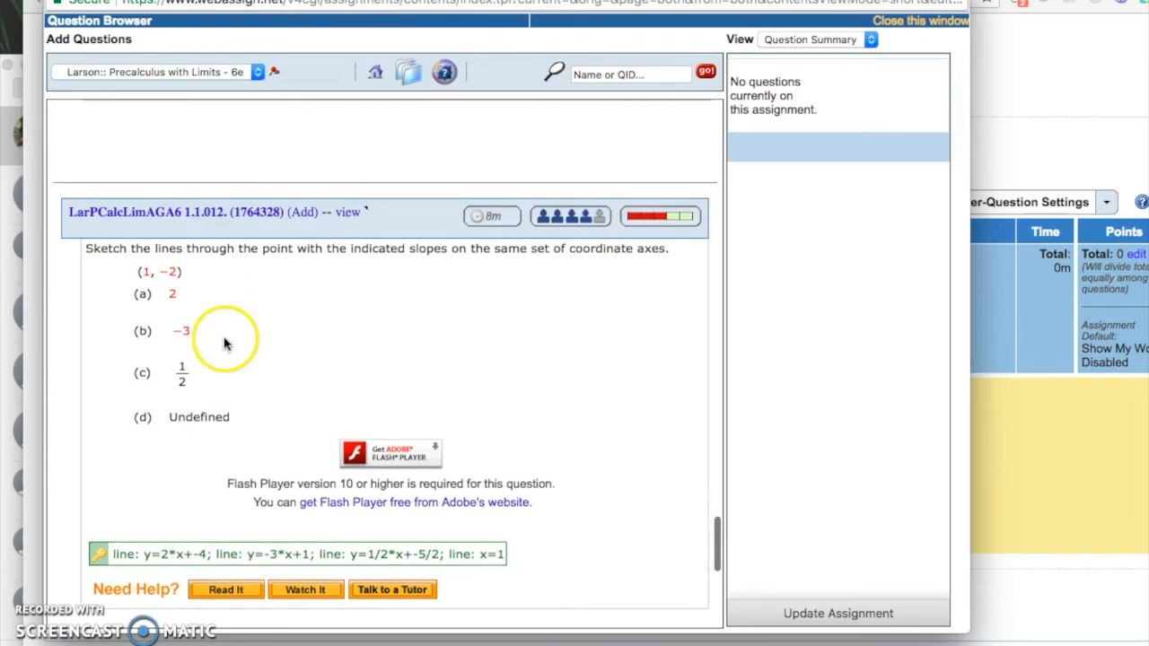
{"action": "left_click", "coordinate": [303, 227]}
Add question 1.1.014, on finding the slope through a pair of points, to the assignment
{"action": "scroll", "coordinate": [326, 320], "scroll_direction": "down", "scroll_amount": 10}
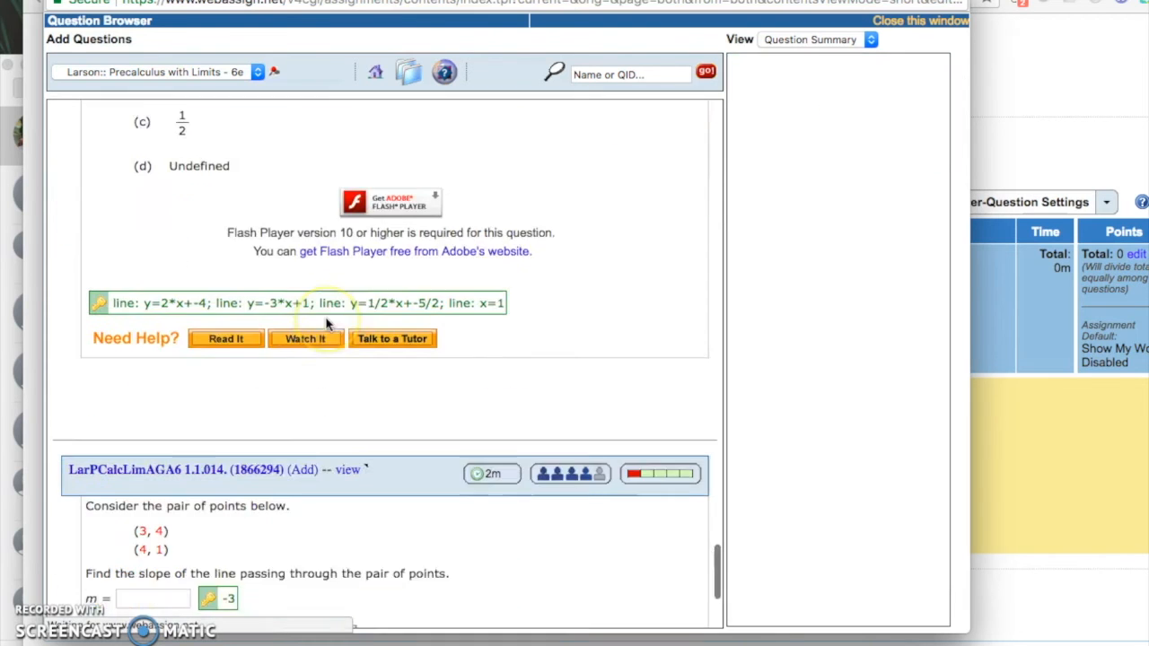
{"action": "scroll", "coordinate": [327, 323], "scroll_direction": "down", "scroll_amount": 2}
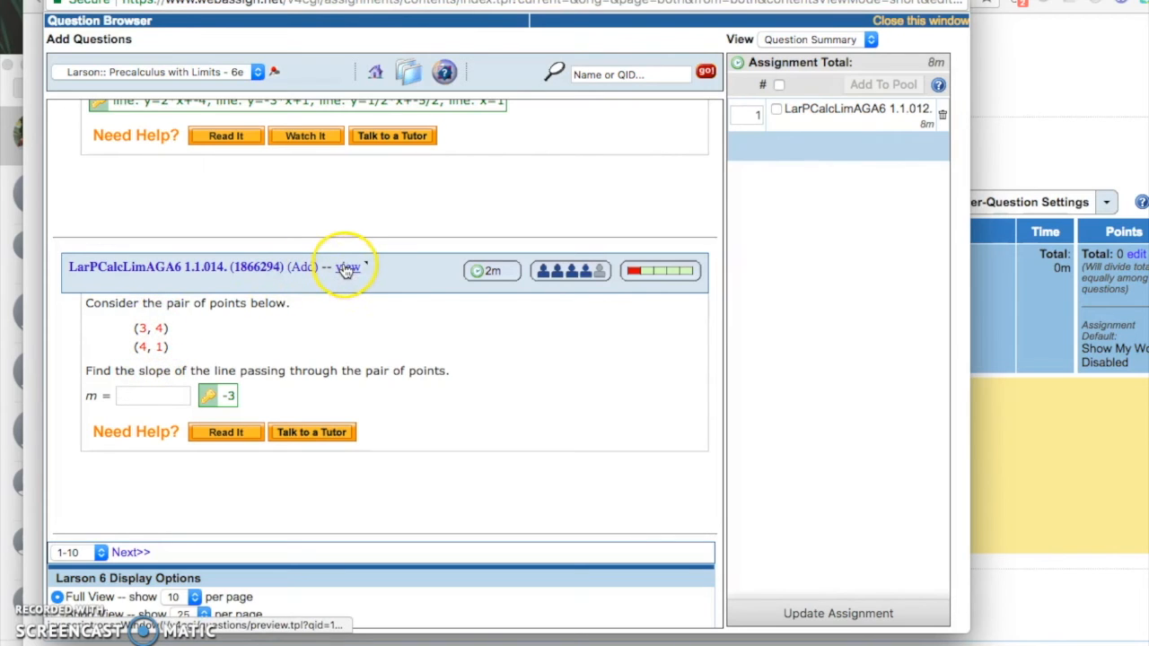
{"action": "left_click", "coordinate": [301, 266]}
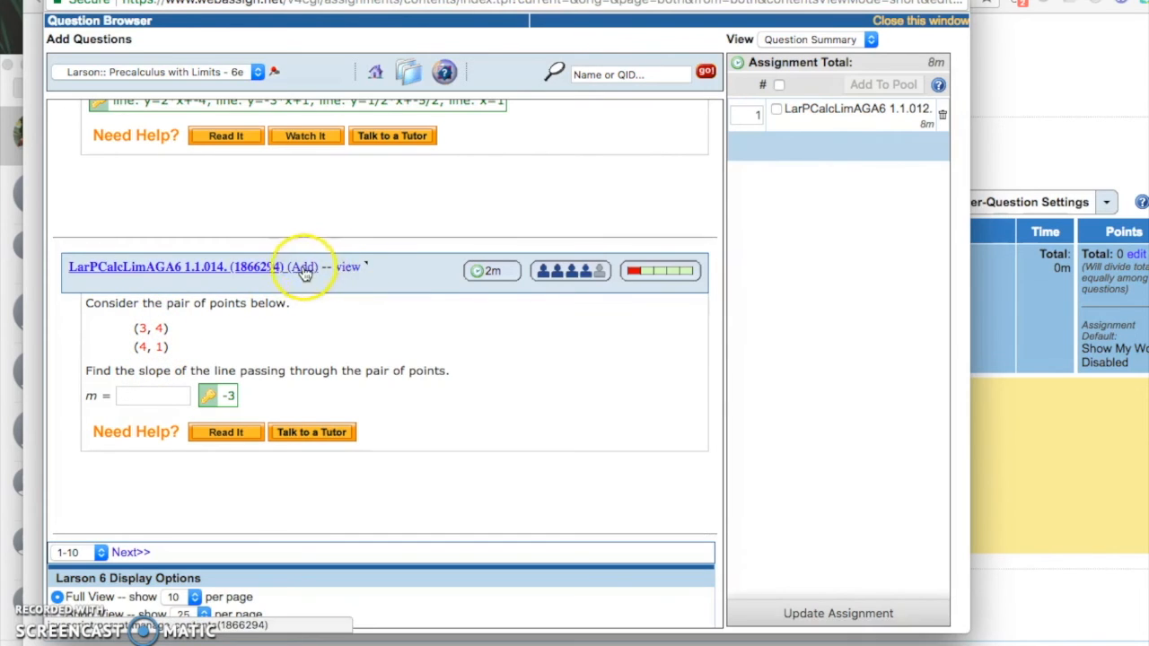
Go to questions 11-20 of section 1.1 and add 1.1.018.MI, on finding three additional points on a line
{"action": "scroll", "coordinate": [428, 467], "scroll_direction": "down", "scroll_amount": 1}
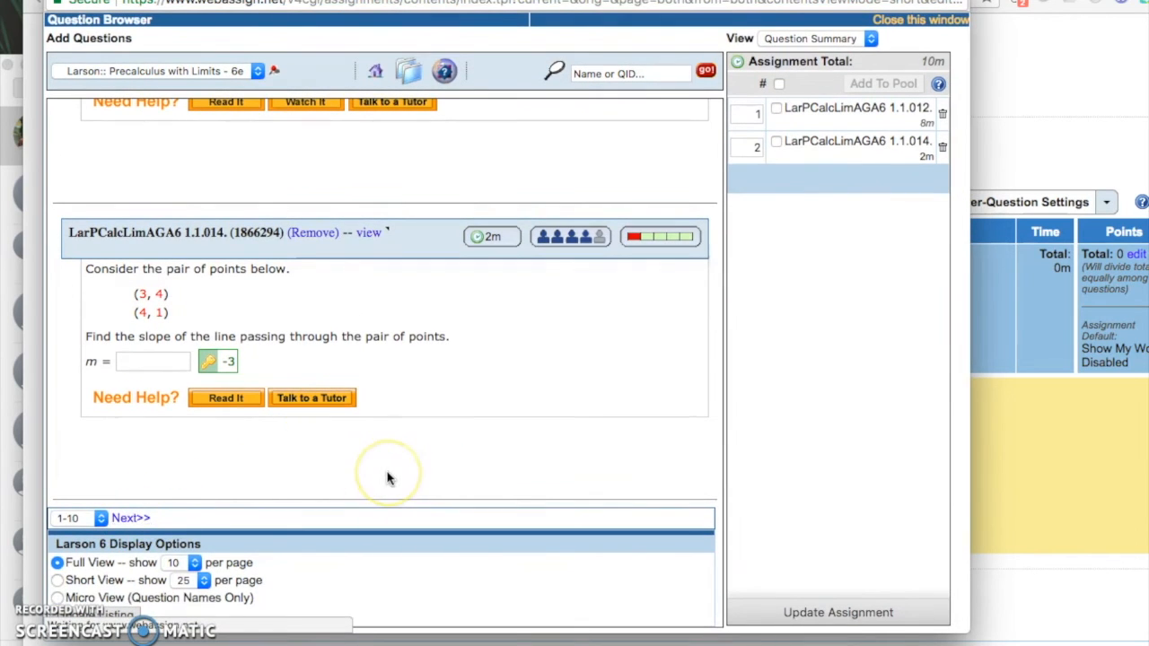
{"action": "left_click", "coordinate": [452, 341]}
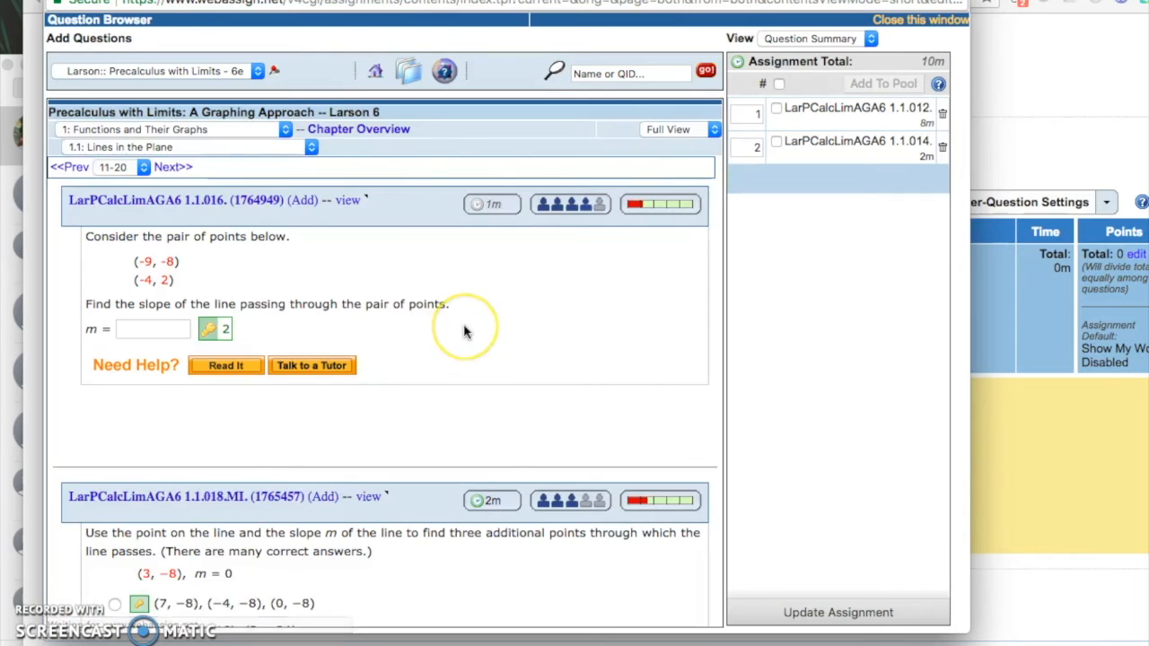
{"action": "scroll", "coordinate": [464, 332], "scroll_direction": "down", "scroll_amount": 5}
{"action": "scroll", "coordinate": [464, 332], "scroll_direction": "down", "scroll_amount": 2}
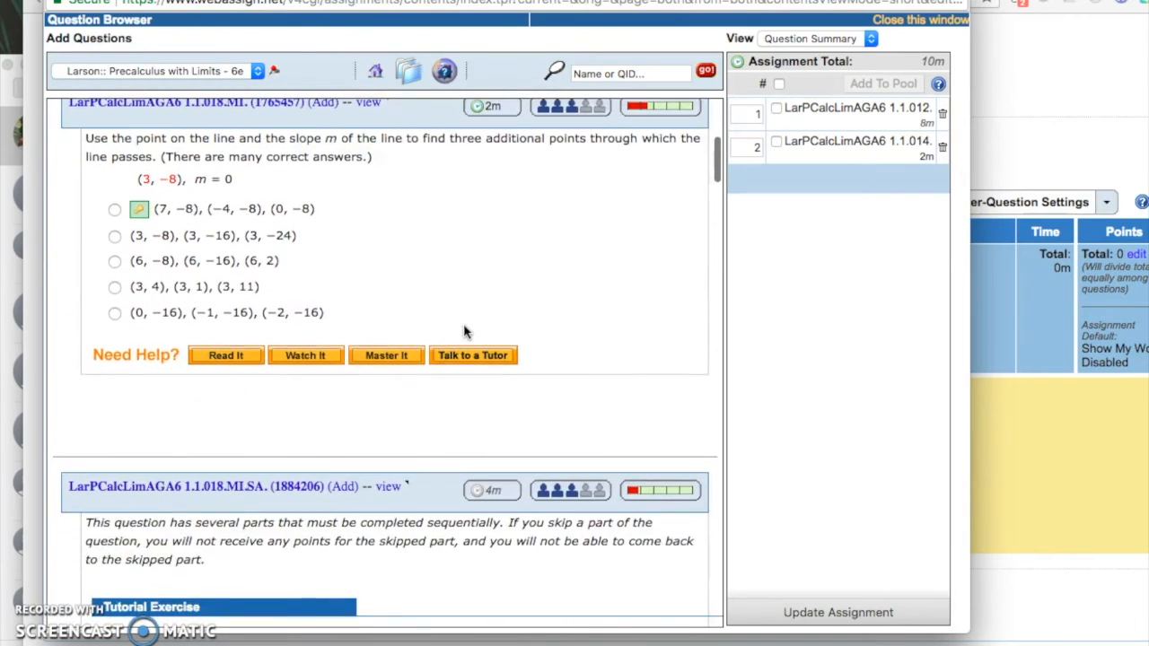
{"action": "scroll", "coordinate": [467, 359], "scroll_direction": "down", "scroll_amount": 1}
{"action": "left_click", "coordinate": [471, 328]}
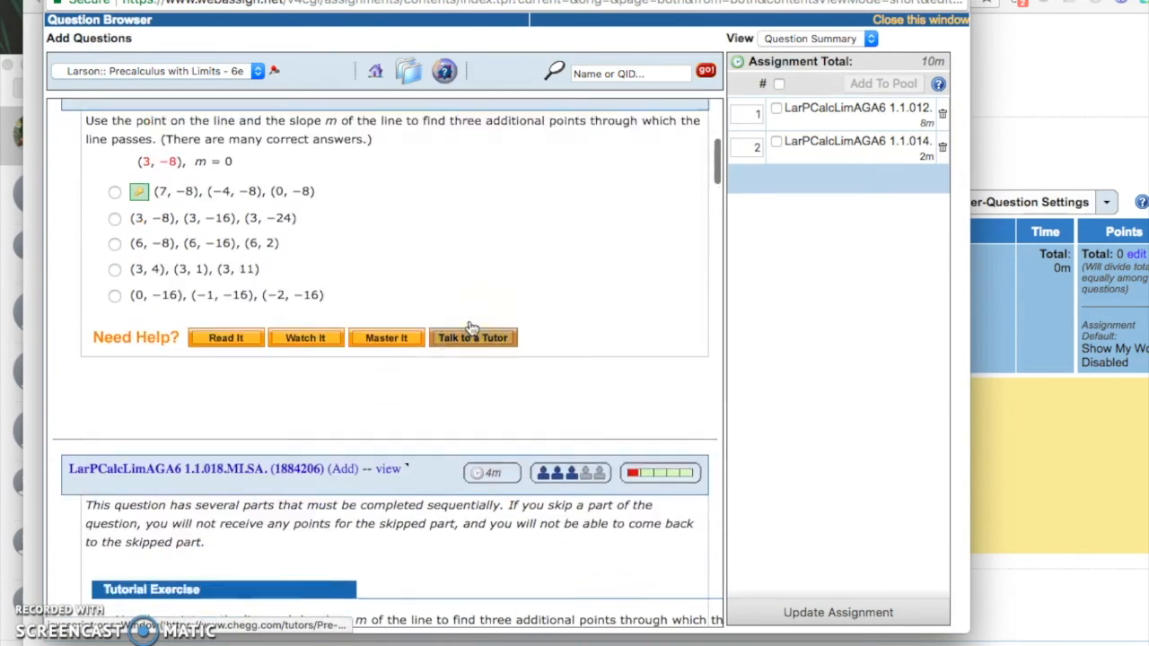
{"action": "scroll", "coordinate": [469, 305], "scroll_direction": "up", "scroll_amount": 3}
{"action": "left_click", "coordinate": [332, 284]}
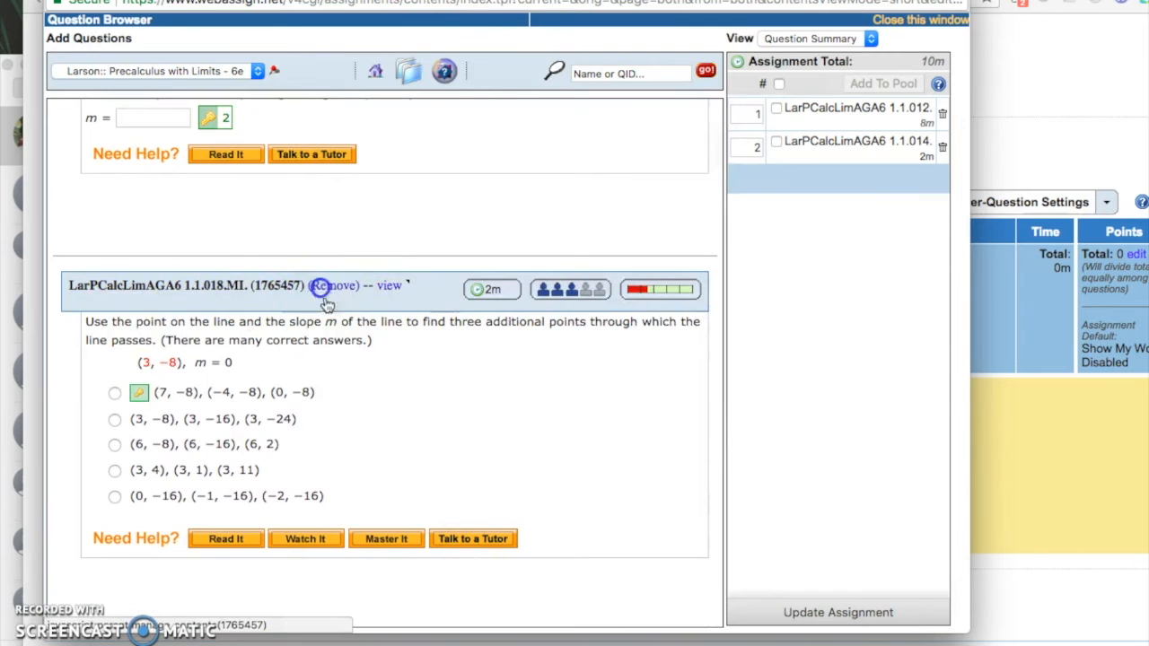
Examine the multi-part tutorial exercise in question 1.1.018.MI.SA, from its instructions through Part 4
{"action": "scroll", "coordinate": [340, 322], "scroll_direction": "down", "scroll_amount": 15}
{"action": "scroll", "coordinate": [339, 329], "scroll_direction": "down", "scroll_amount": 10}
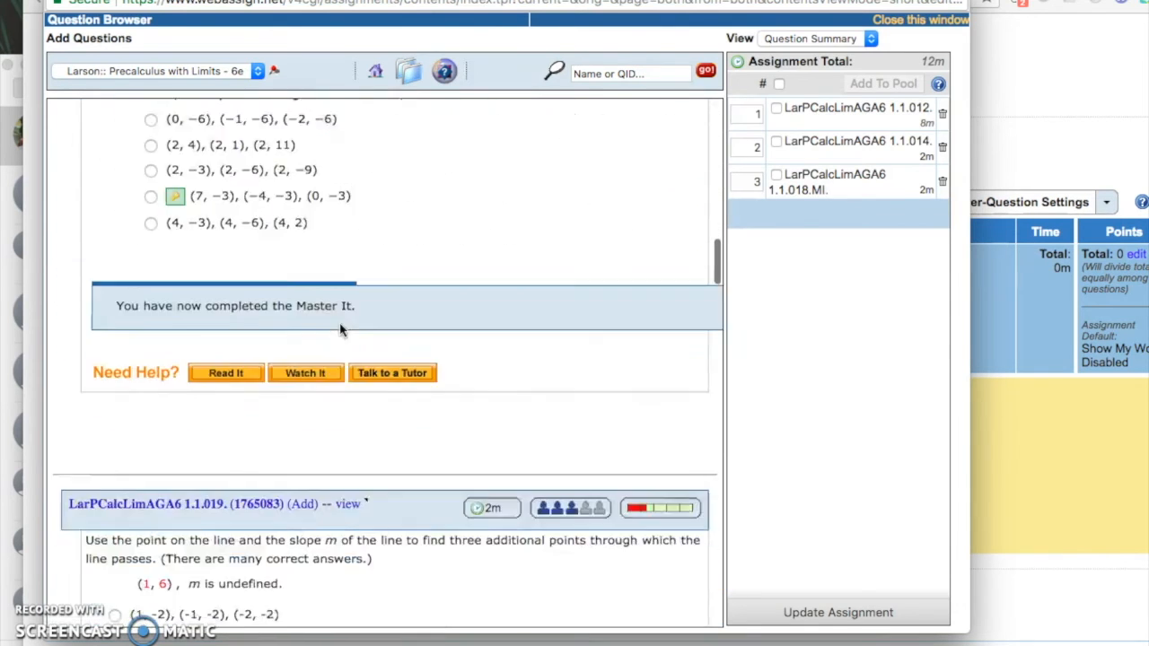
{"action": "scroll", "coordinate": [339, 329], "scroll_direction": "up", "scroll_amount": 15}
{"action": "scroll", "coordinate": [341, 331], "scroll_direction": "up", "scroll_amount": 1}
{"action": "left_click", "coordinate": [182, 284]}
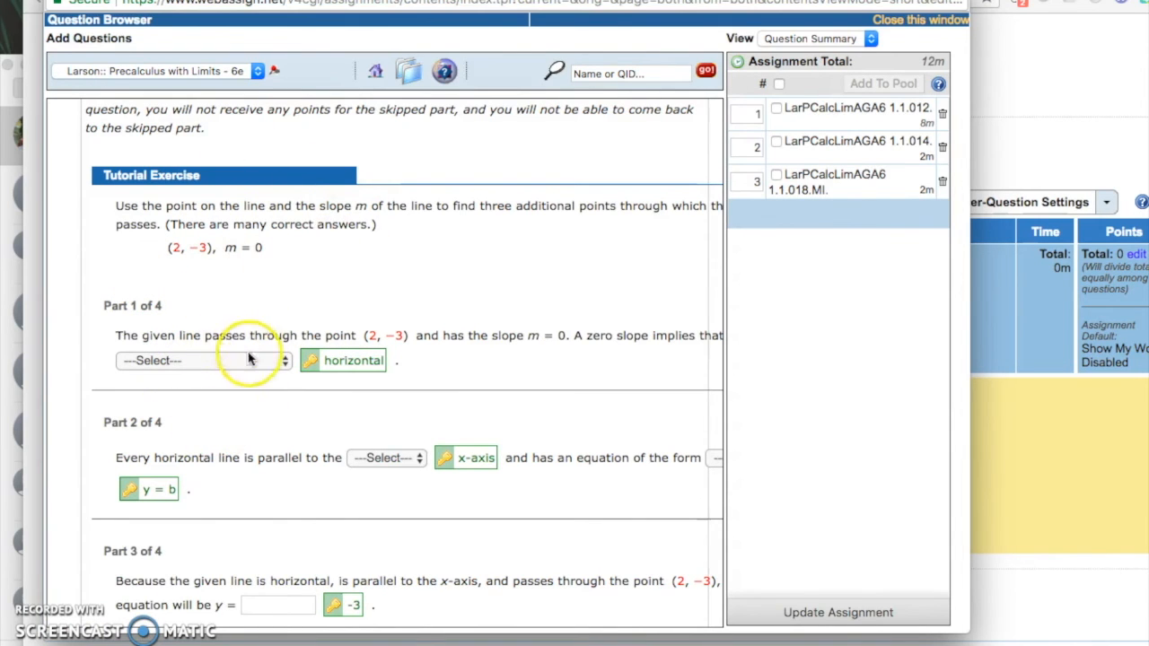
{"action": "scroll", "coordinate": [199, 404], "scroll_direction": "down", "scroll_amount": 3}
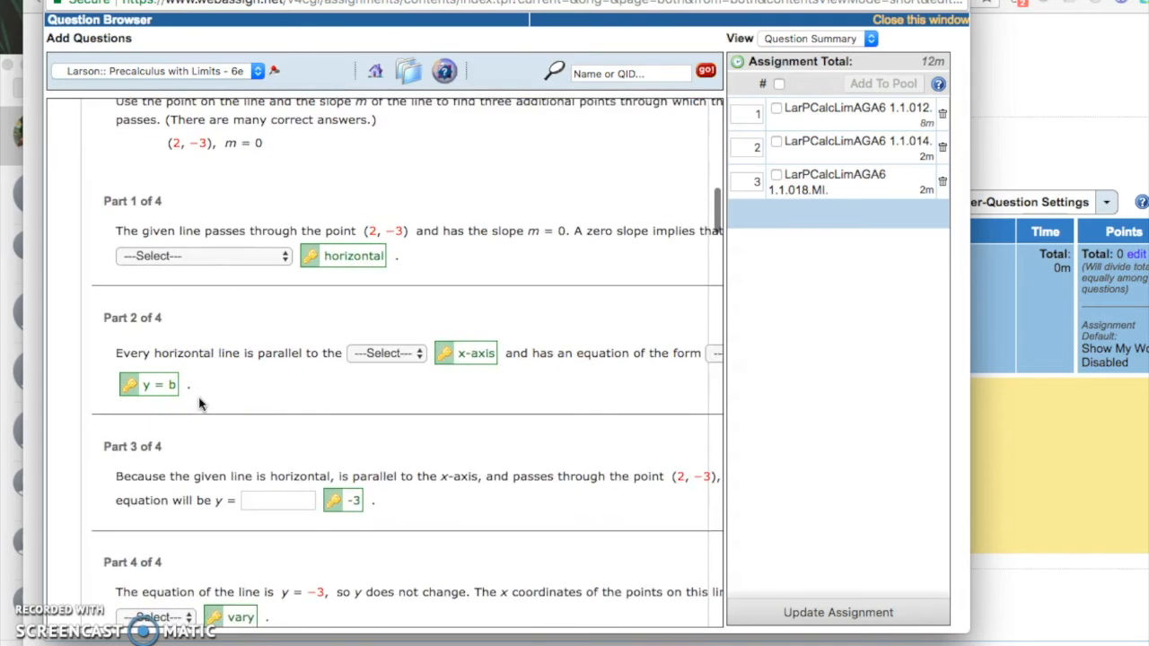
{"action": "scroll", "coordinate": [401, 335], "scroll_direction": "down", "scroll_amount": 4}
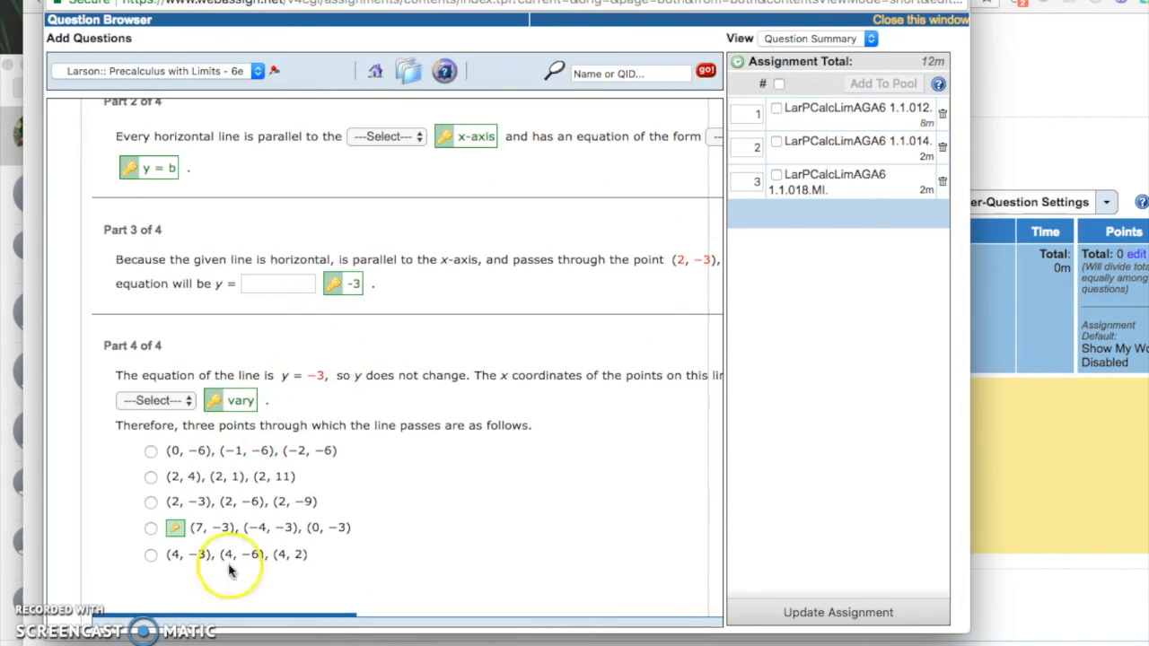
Review the remaining questions on this page and add 1.1.026.MI, on finding the slope-intercept form from a point and slope
{"action": "scroll", "coordinate": [355, 470], "scroll_direction": "down", "scroll_amount": 12}
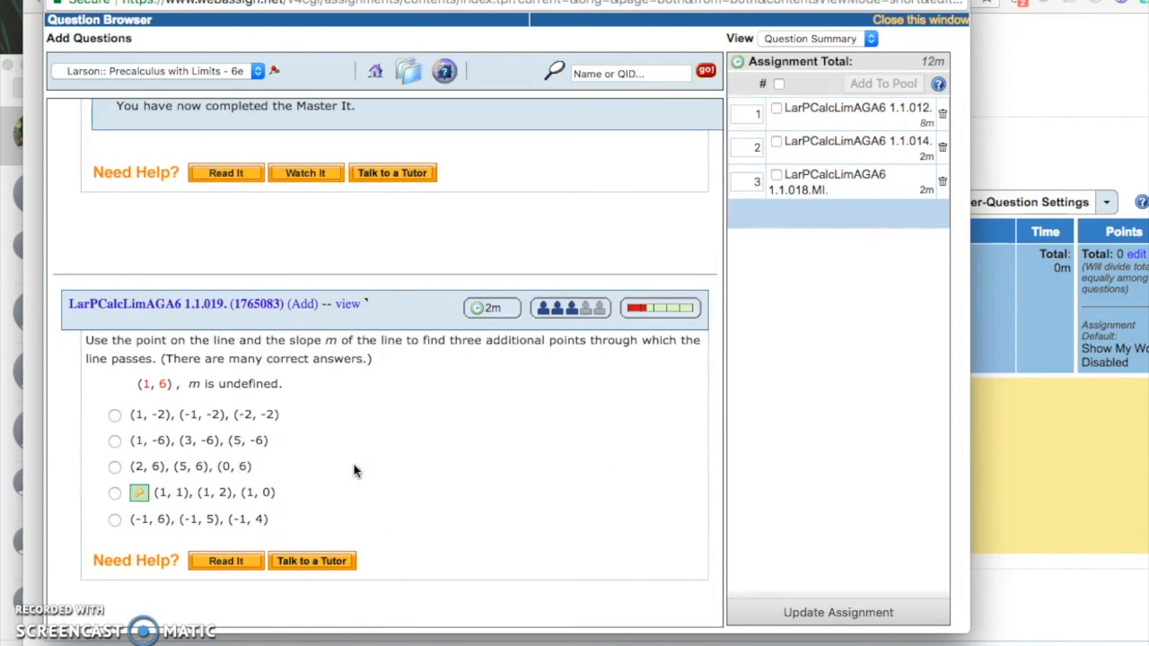
{"action": "scroll", "coordinate": [354, 470], "scroll_direction": "down", "scroll_amount": 6}
{"action": "scroll", "coordinate": [332, 451], "scroll_direction": "down", "scroll_amount": 8}
{"action": "scroll", "coordinate": [270, 457], "scroll_direction": "down", "scroll_amount": 12}
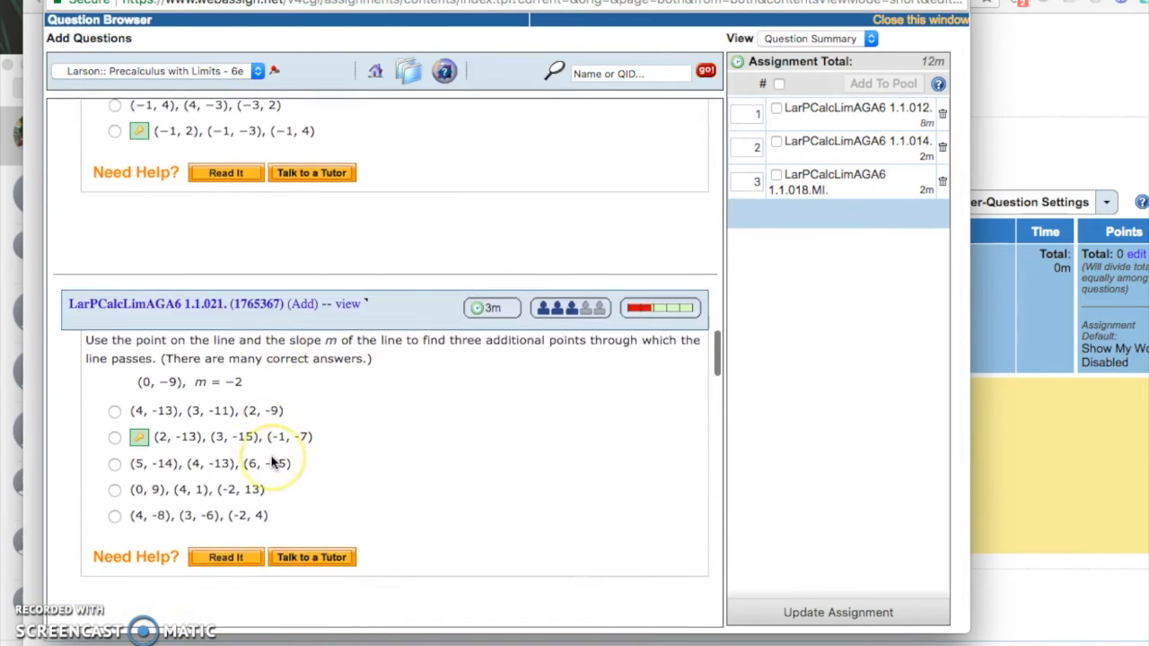
{"action": "scroll", "coordinate": [272, 460], "scroll_direction": "down", "scroll_amount": 1}
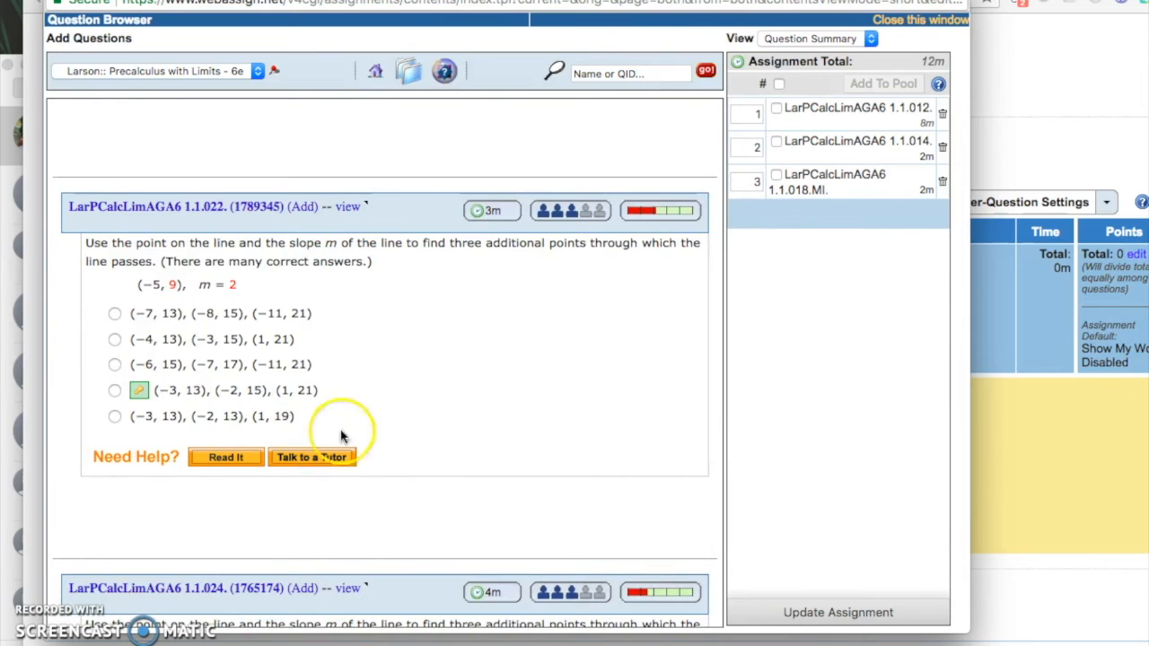
{"action": "scroll", "coordinate": [287, 513], "scroll_direction": "down", "scroll_amount": 7}
{"action": "scroll", "coordinate": [290, 514], "scroll_direction": "down", "scroll_amount": 2}
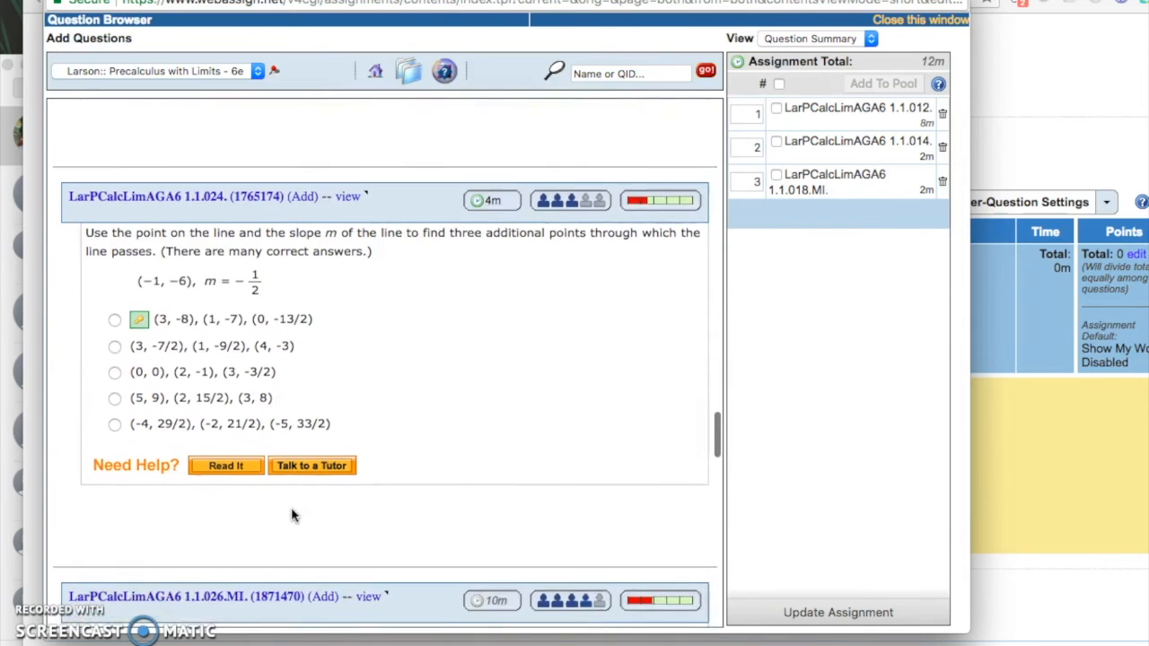
{"action": "scroll", "coordinate": [291, 513], "scroll_direction": "down", "scroll_amount": 3}
{"action": "scroll", "coordinate": [291, 514], "scroll_direction": "down", "scroll_amount": 5}
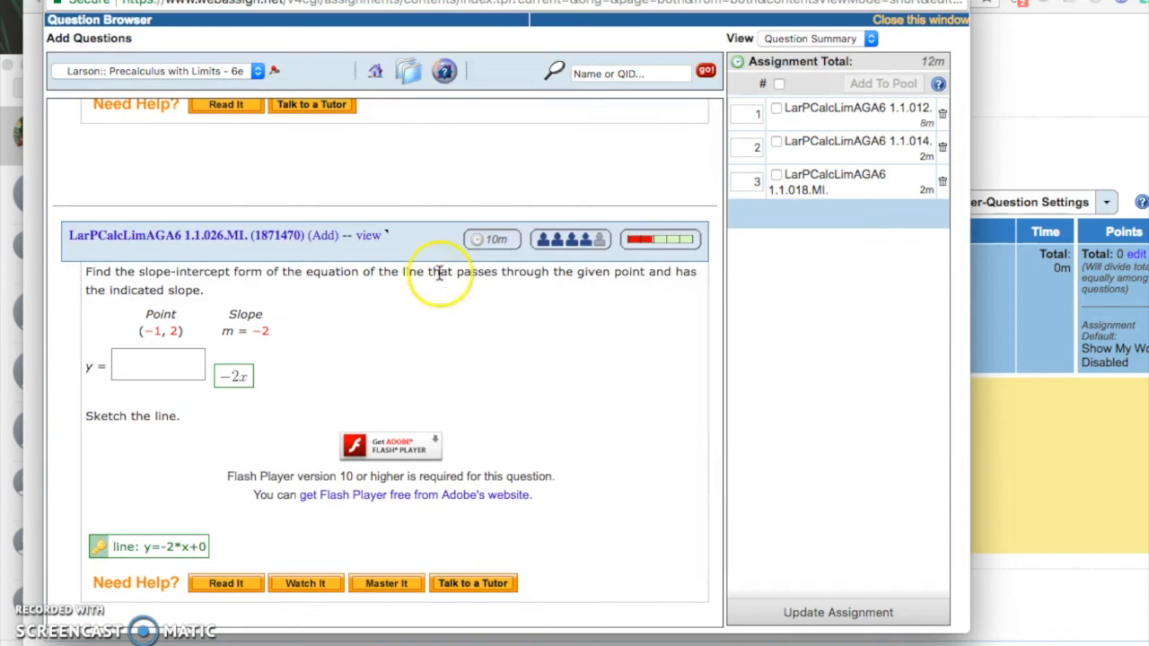
{"action": "scroll", "coordinate": [296, 287], "scroll_direction": "down", "scroll_amount": 5}
{"action": "scroll", "coordinate": [239, 441], "scroll_direction": "up", "scroll_amount": 3}
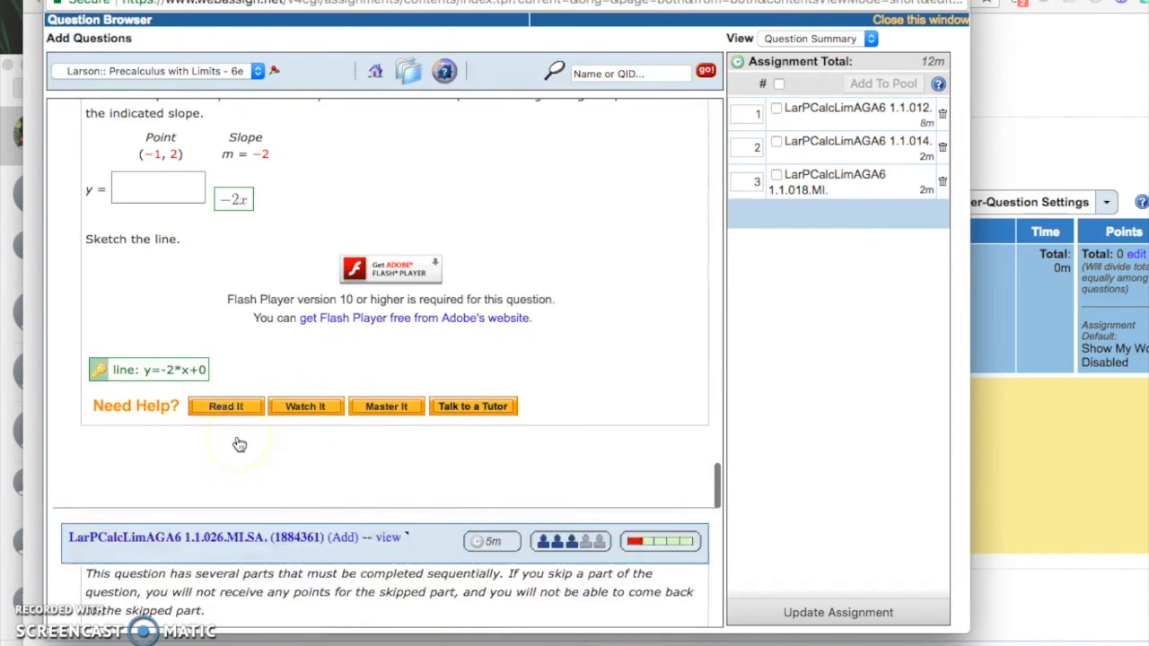
{"action": "scroll", "coordinate": [239, 444], "scroll_direction": "up", "scroll_amount": 1}
{"action": "left_click", "coordinate": [324, 200]}
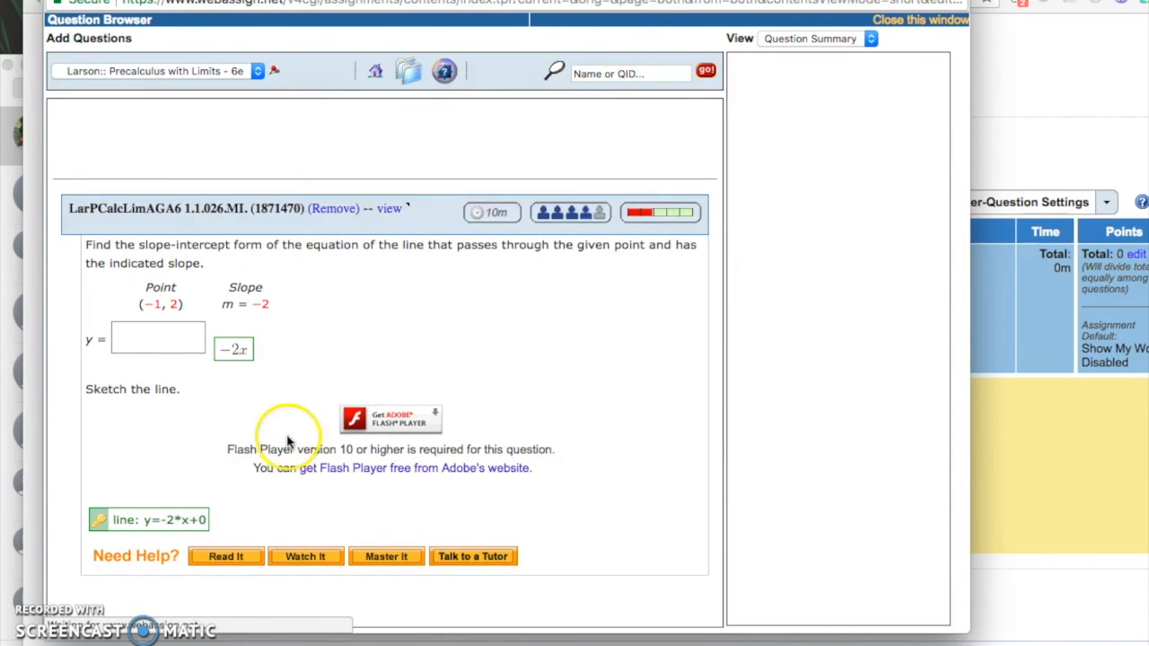
Look through the tutorial version 1.1.026.MI.SA and update the assignment with the four selected questions
{"action": "scroll", "coordinate": [287, 440], "scroll_direction": "down", "scroll_amount": 7}
{"action": "scroll", "coordinate": [287, 439], "scroll_direction": "down", "scroll_amount": 6}
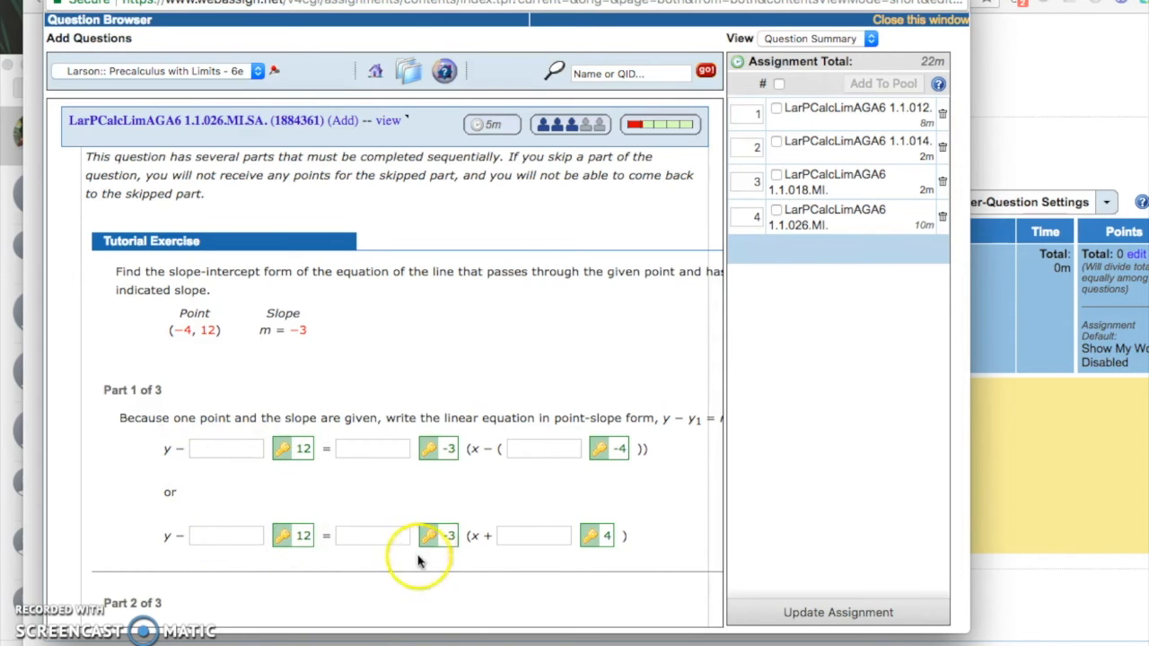
{"action": "scroll", "coordinate": [512, 554], "scroll_direction": "down", "scroll_amount": 15}
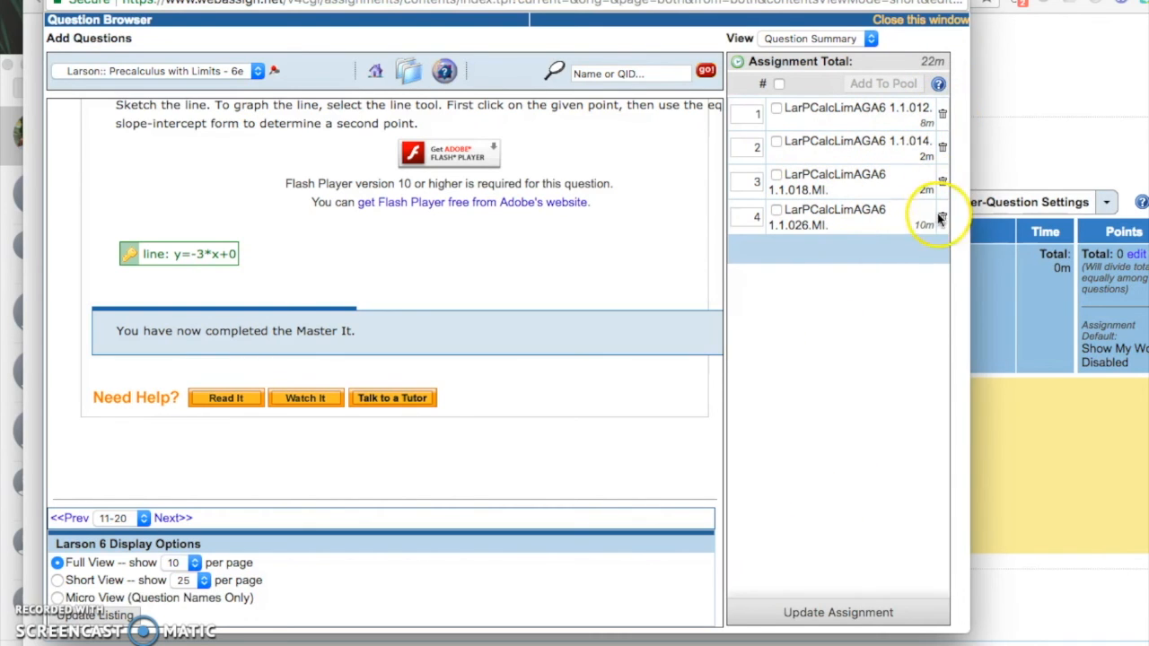
{"action": "left_click", "coordinate": [812, 614]}
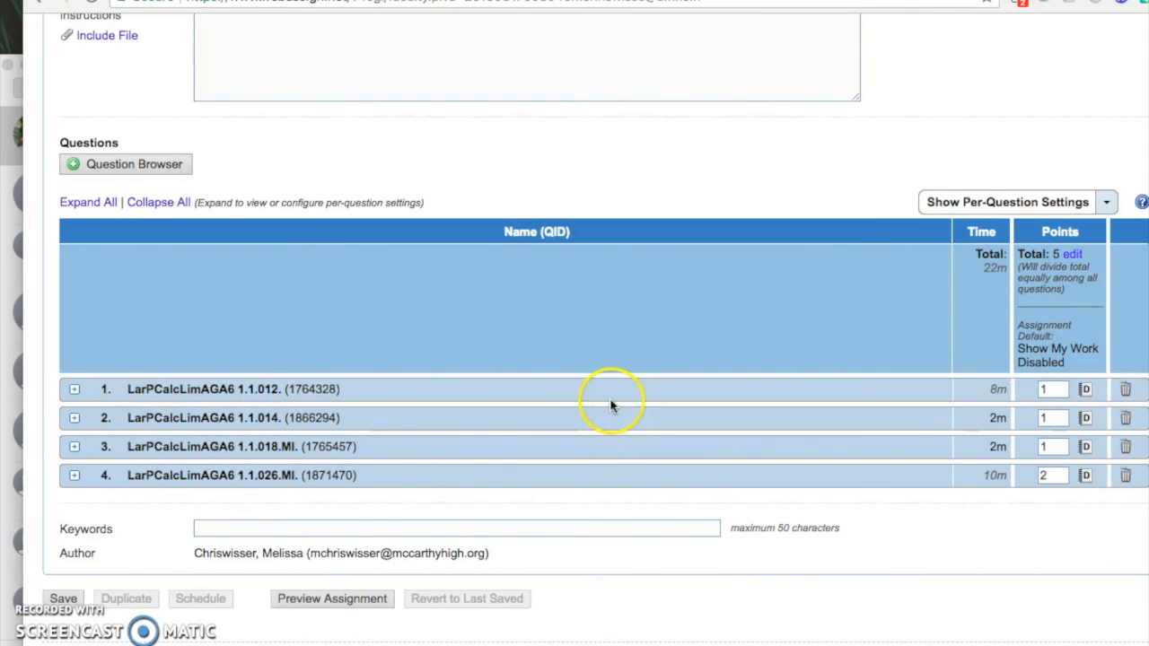
Preview the 8.23 HW1 1.1 assignment, check its score table and all four questions, and close the preview
{"action": "scroll", "coordinate": [474, 539], "scroll_direction": "down", "scroll_amount": 3}
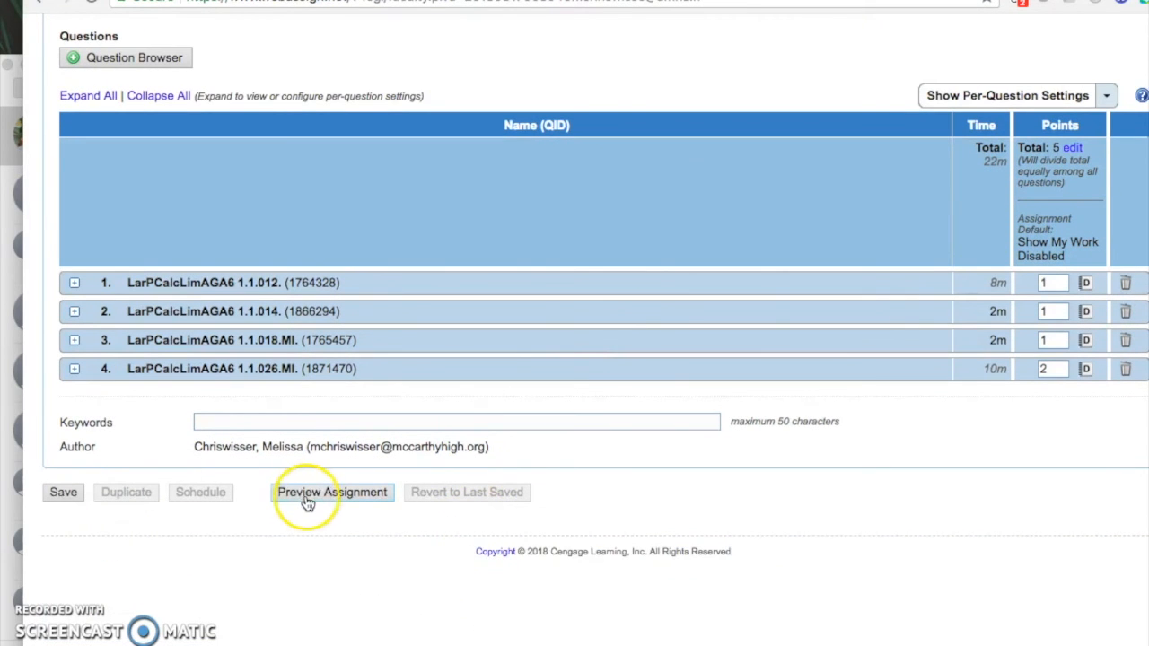
{"action": "left_click", "coordinate": [307, 503]}
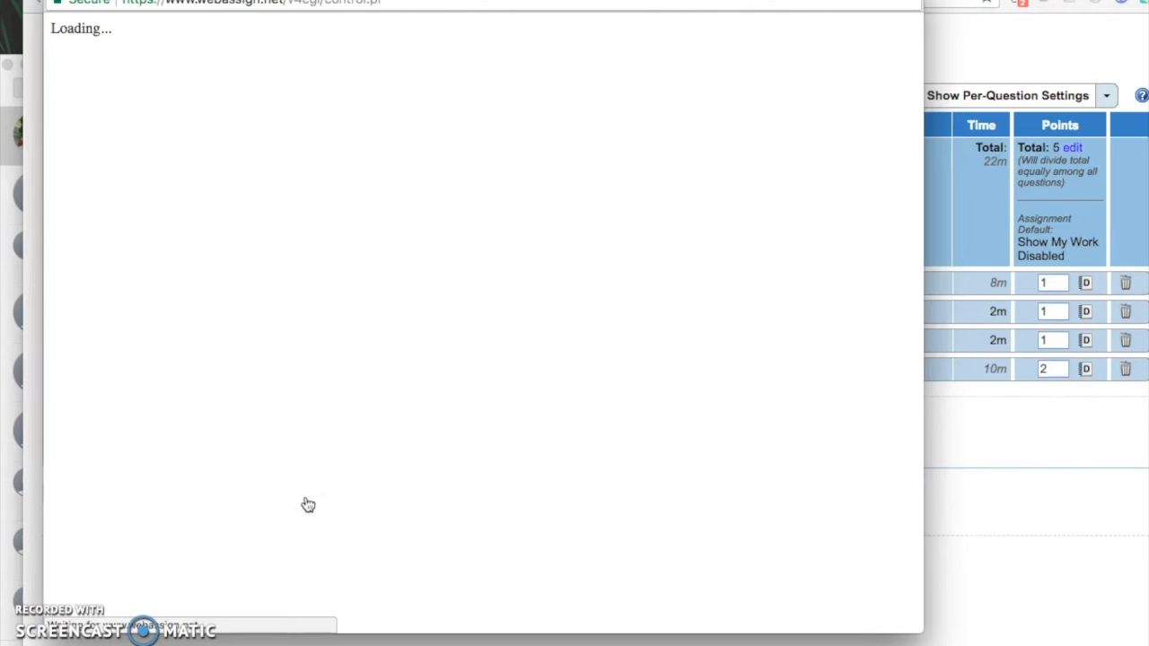
{"action": "scroll", "coordinate": [308, 503], "scroll_direction": "down", "scroll_amount": 5}
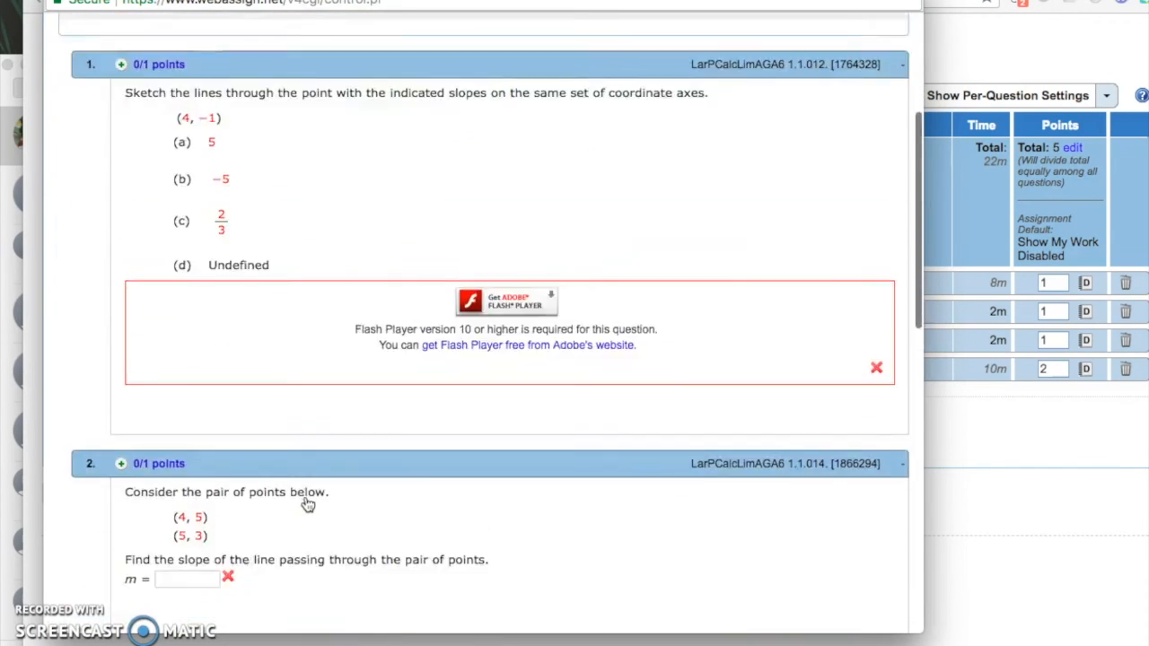
{"action": "scroll", "coordinate": [179, 205], "scroll_direction": "up", "scroll_amount": 5}
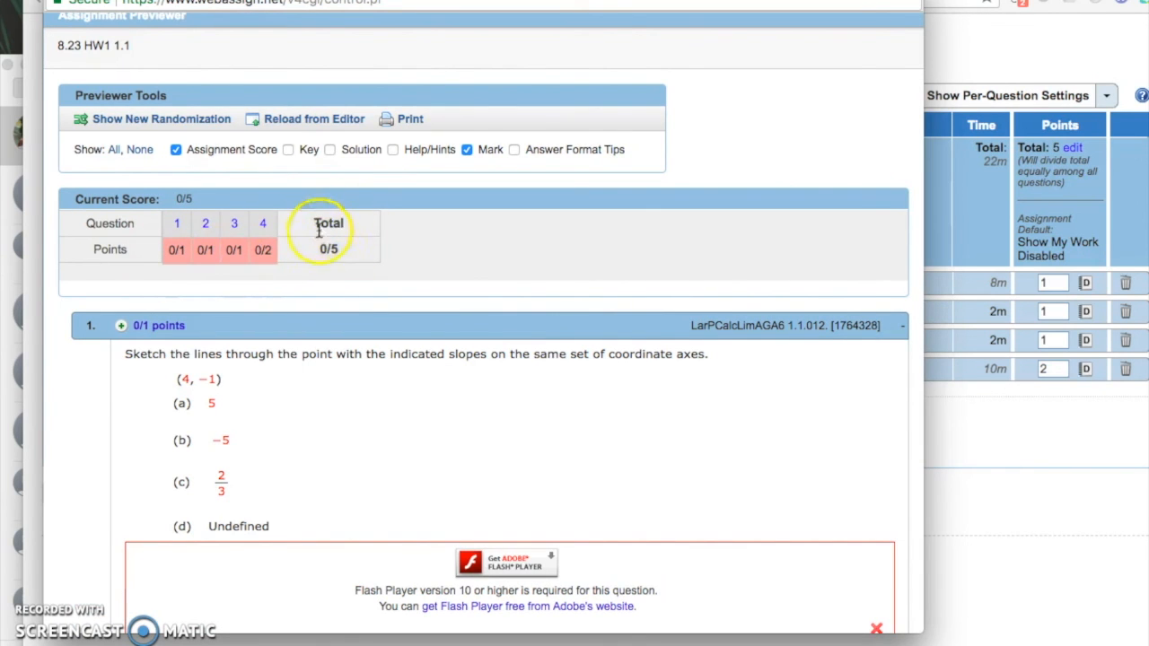
{"action": "scroll", "coordinate": [318, 231], "scroll_direction": "down", "scroll_amount": 3}
{"action": "scroll", "coordinate": [326, 243], "scroll_direction": "up", "scroll_amount": 3}
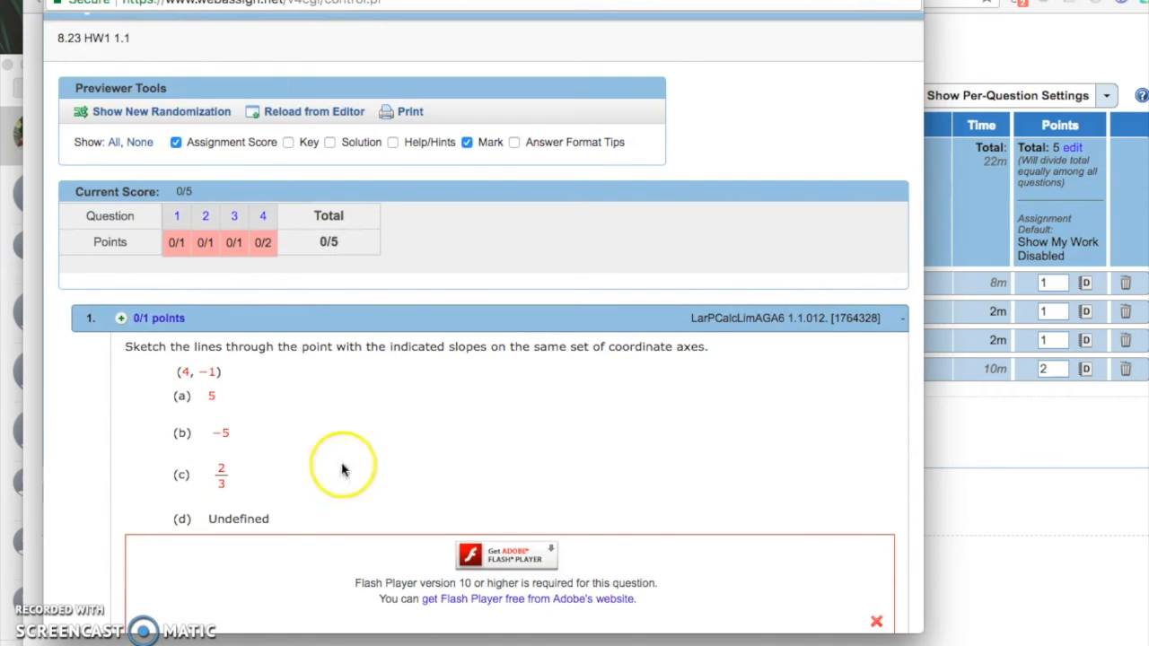
{"action": "scroll", "coordinate": [344, 474], "scroll_direction": "down", "scroll_amount": 10}
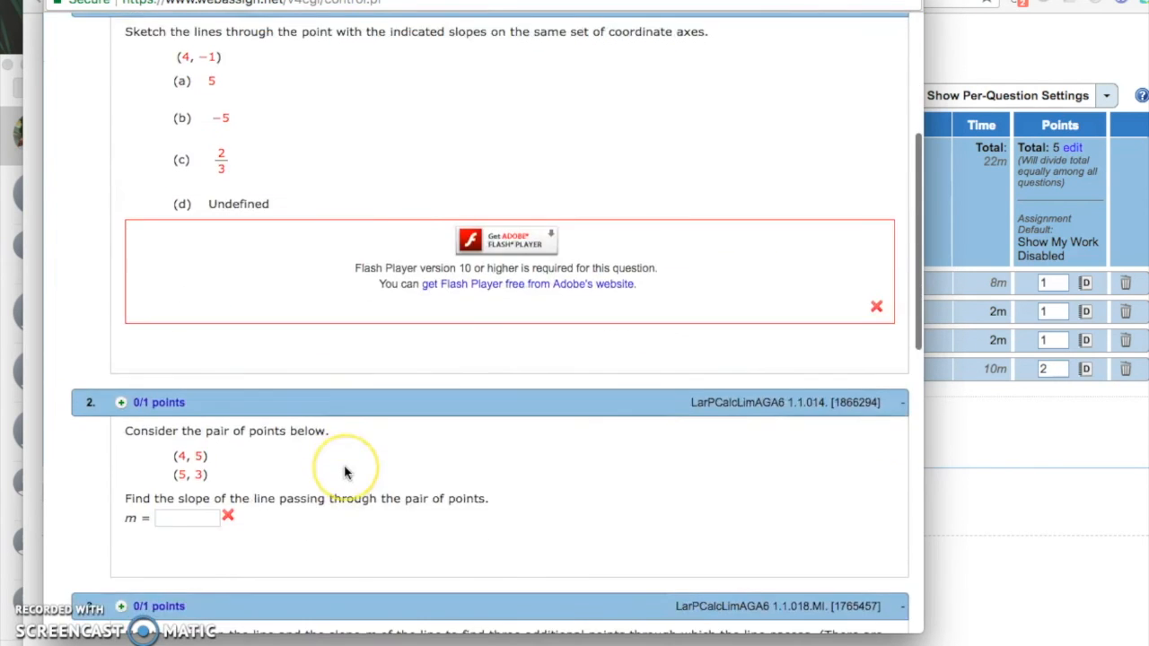
{"action": "scroll", "coordinate": [344, 474], "scroll_direction": "down", "scroll_amount": 3}
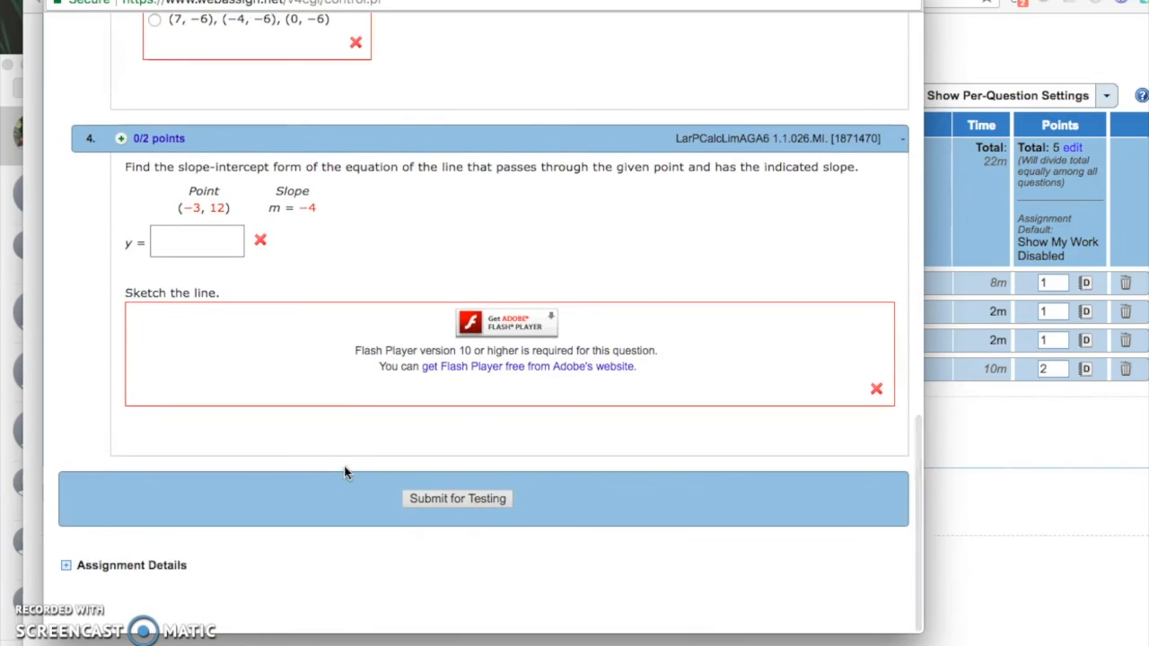
{"action": "scroll", "coordinate": [344, 474], "scroll_direction": "up", "scroll_amount": 15}
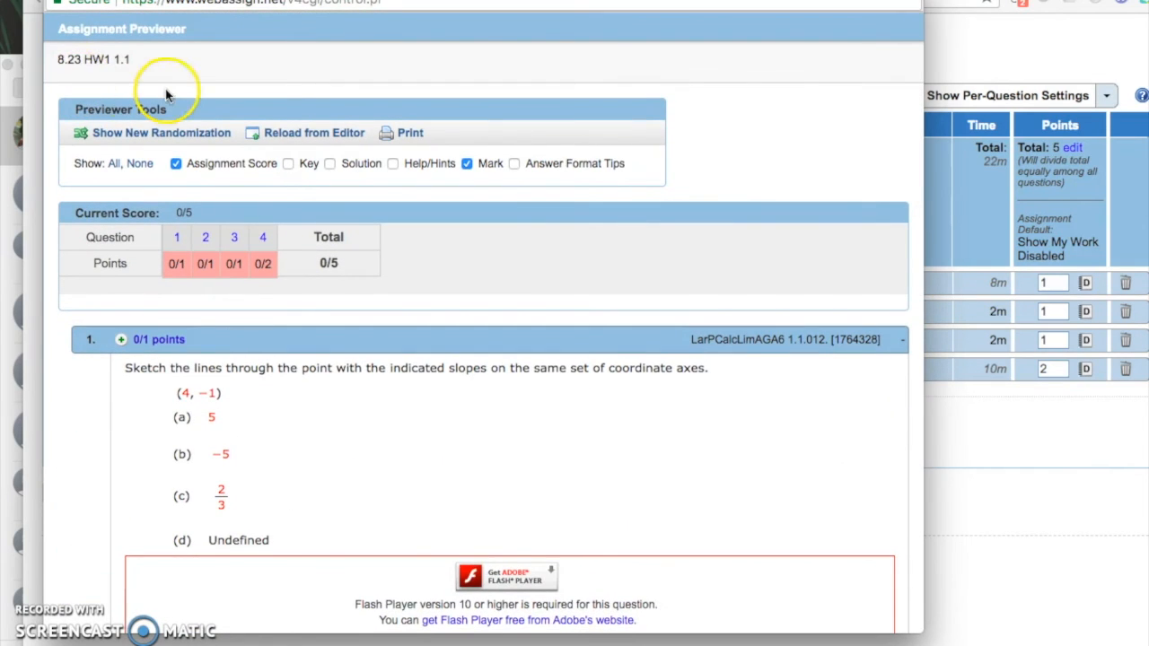
{"action": "key", "text": "super+w"}
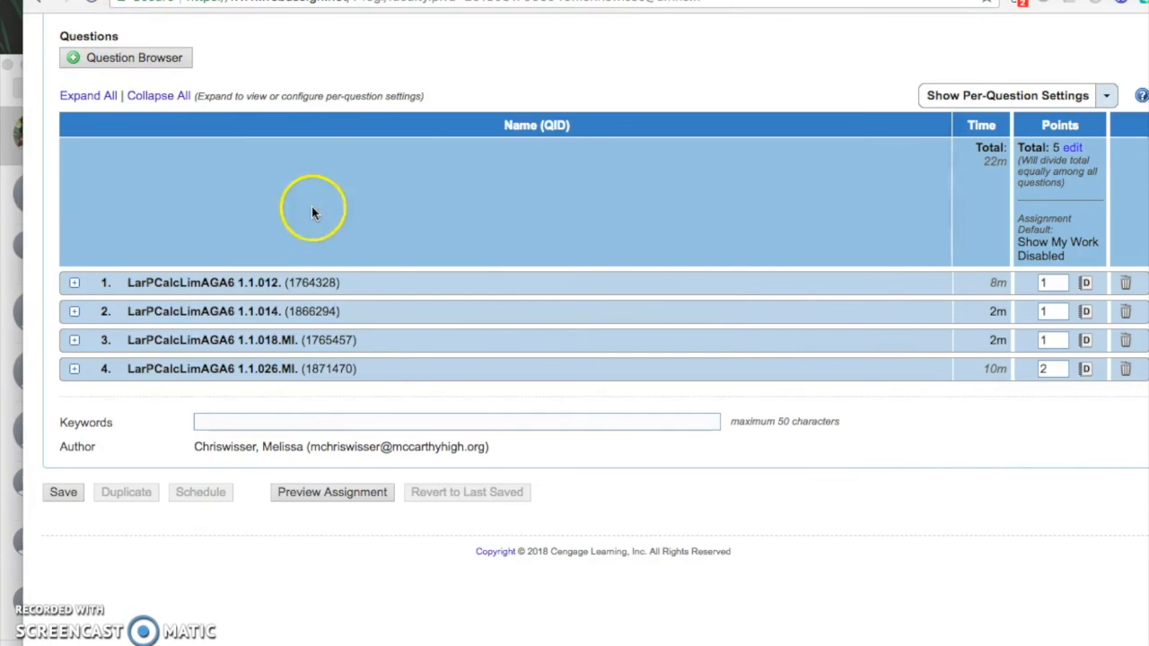
Save the 8.23 HW1 1.1 assignment and start scheduling it for the PreCalc Hon Adv - 2018-2019 section
{"action": "left_click", "coordinate": [68, 493]}
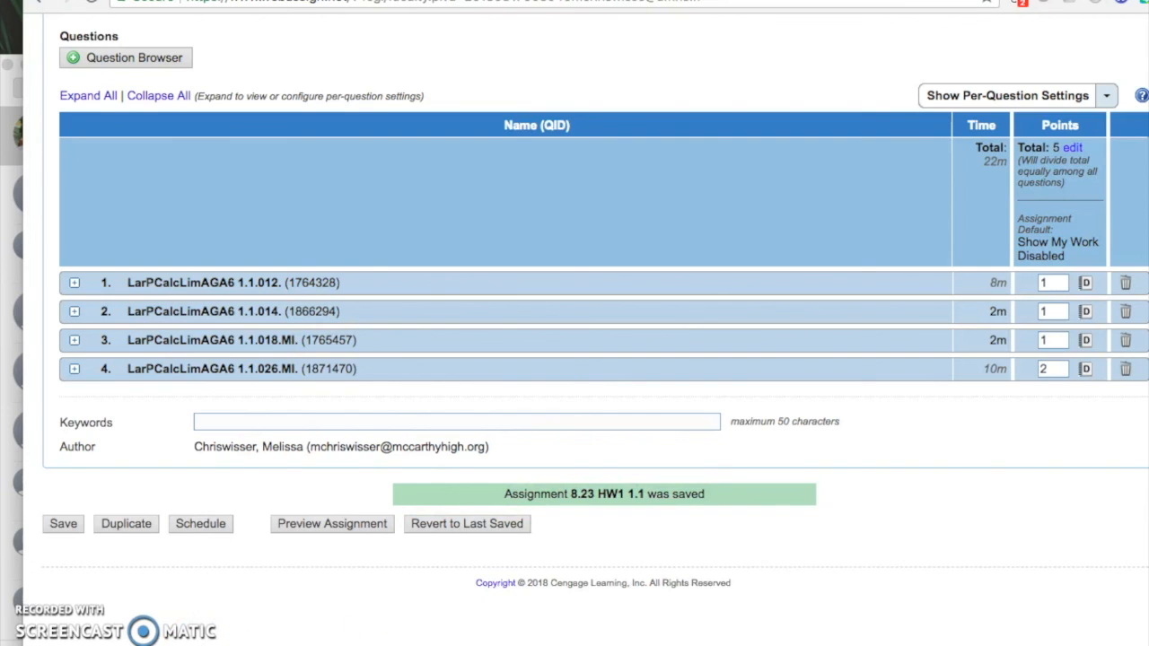
{"action": "scroll", "coordinate": [453, 521], "scroll_direction": "up", "scroll_amount": 1}
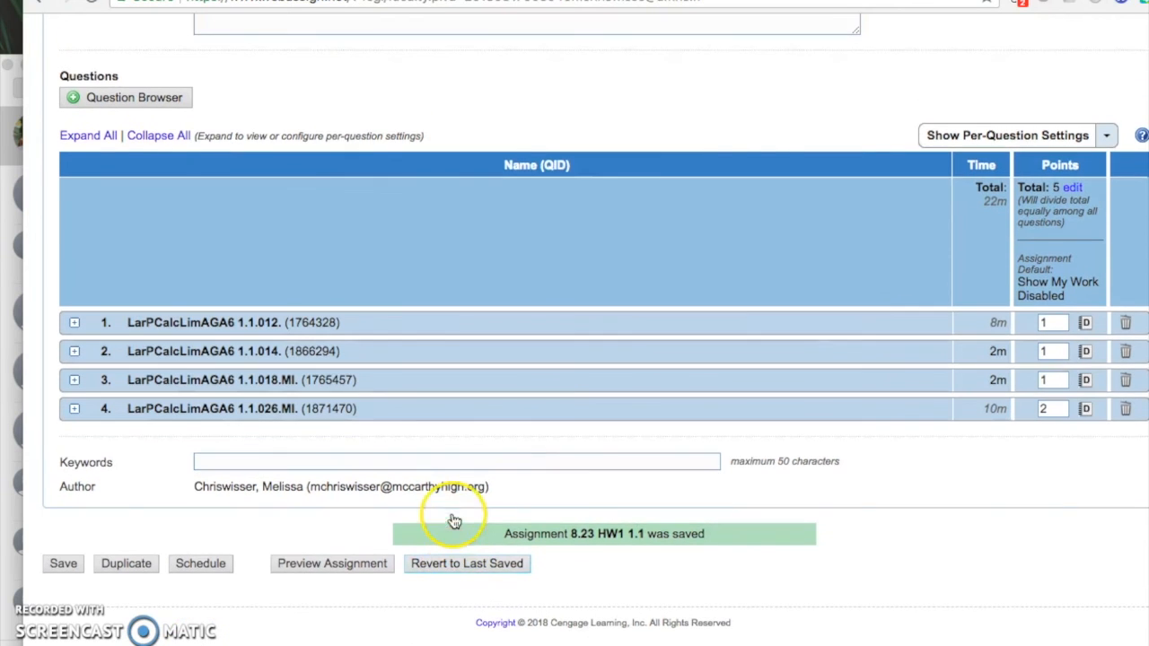
{"action": "left_click", "coordinate": [213, 567]}
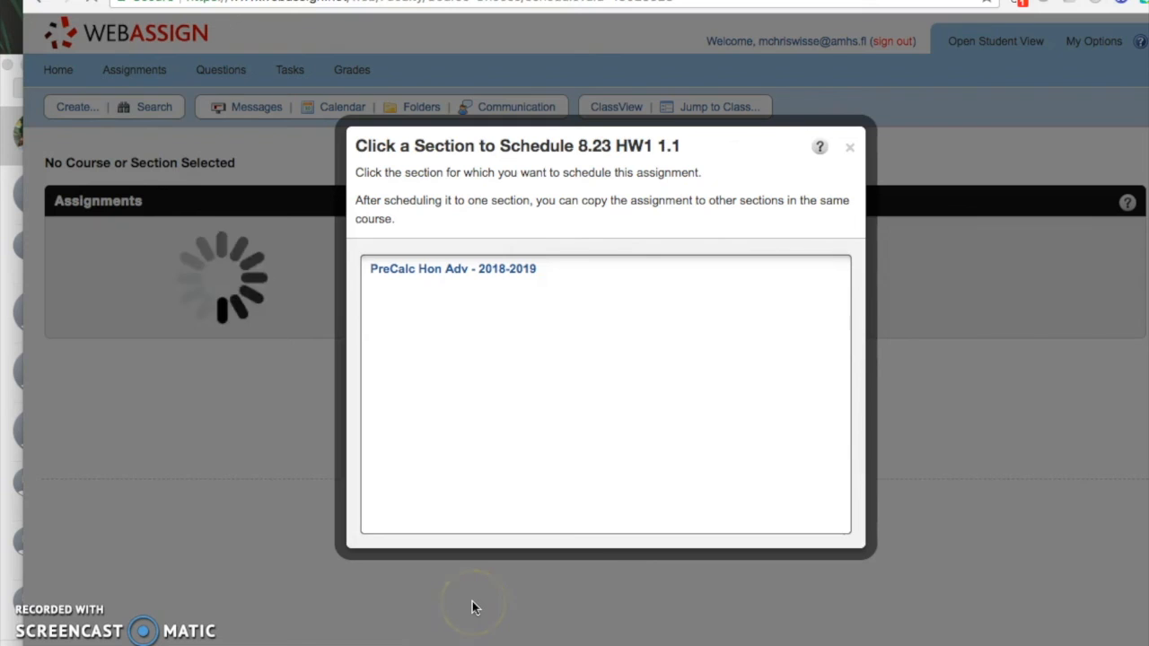
{"action": "left_click", "coordinate": [505, 270]}
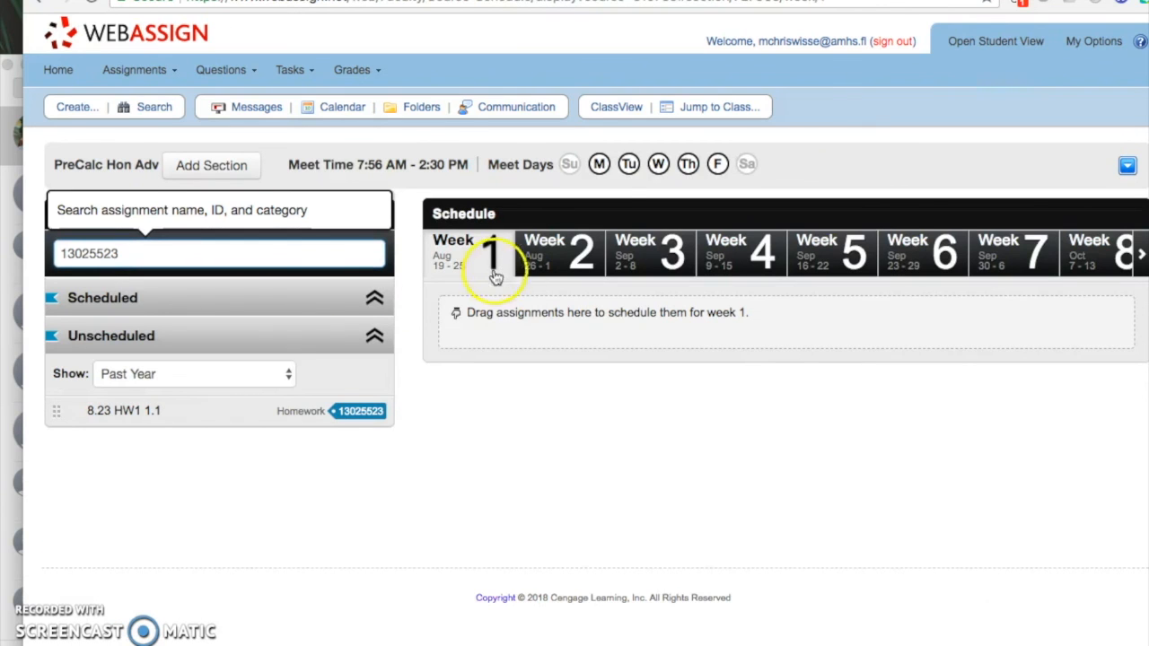
Place 8.23 HW1 1.1 in week 1 and set it due on the specific day Thursday, Aug 23 at 8:00am
{"action": "left_click_drag", "start_coordinate": [113, 413], "coordinate": [503, 314]}
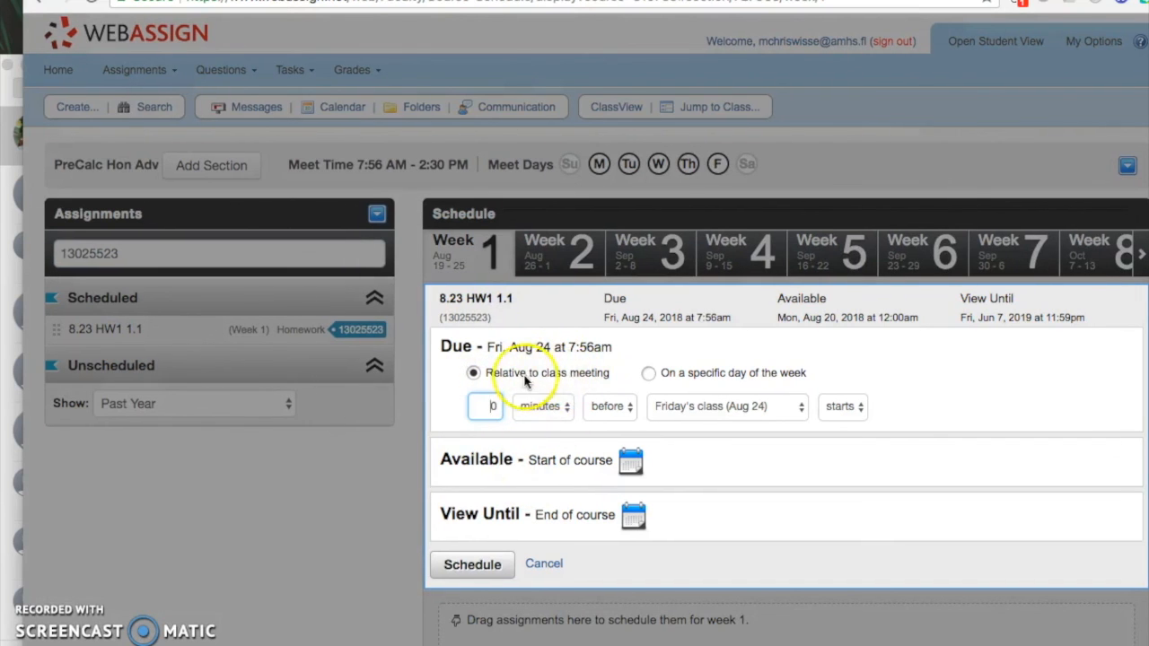
{"action": "left_click", "coordinate": [649, 375]}
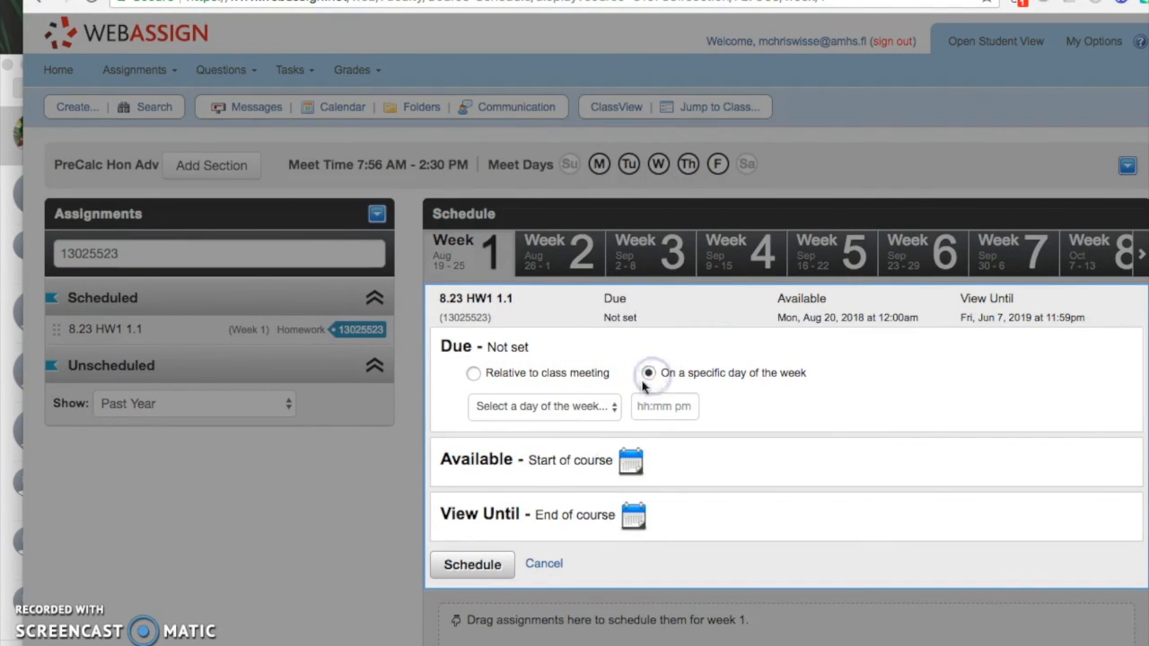
{"action": "left_click", "coordinate": [592, 405]}
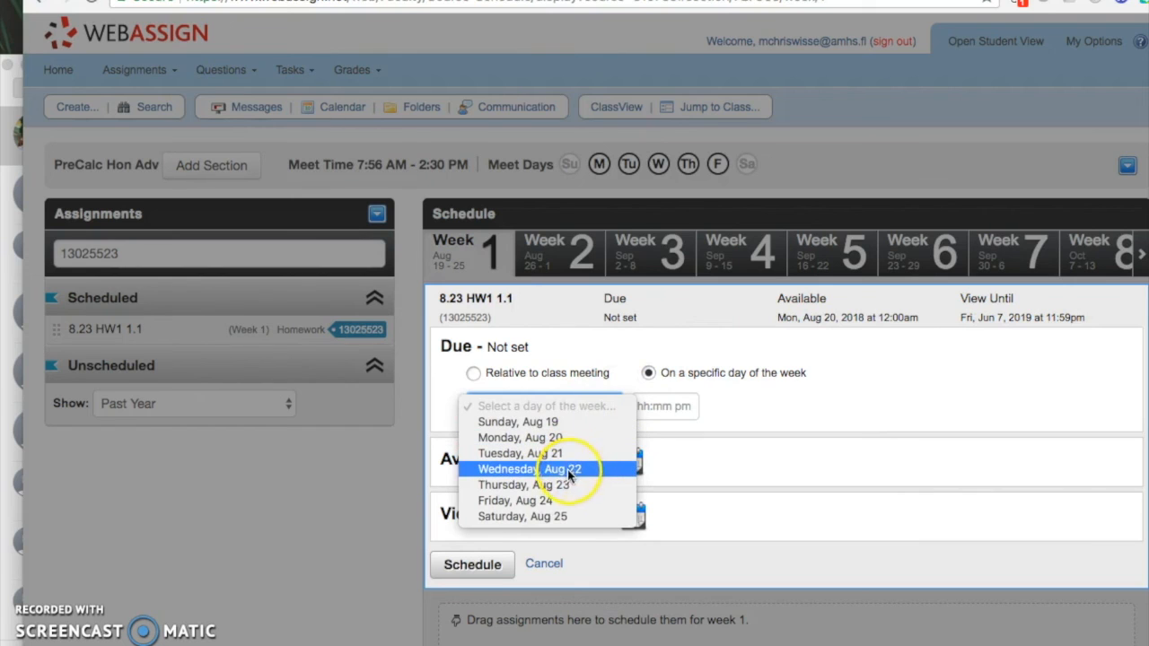
{"action": "left_click", "coordinate": [585, 485]}
{"action": "left_click", "coordinate": [640, 411]}
{"action": "key", "text": "Tab"}
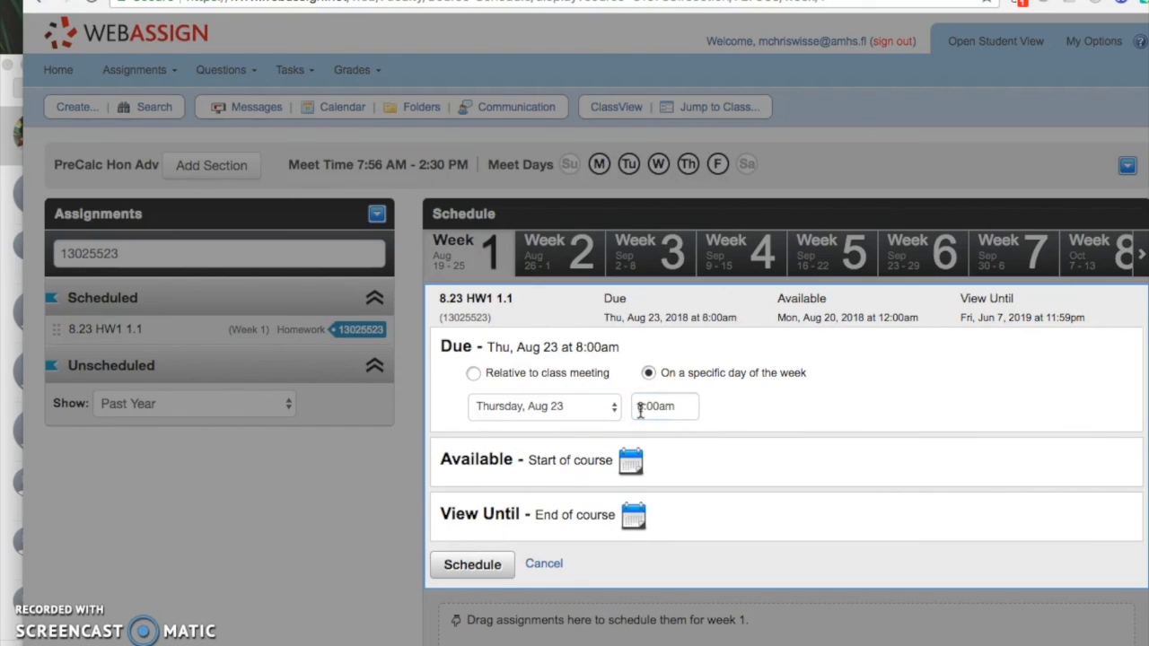
Make the assignment available from Wednesday, Aug 22 at 8:00am and schedule it, keeping it viewable until the end of course
{"action": "left_click", "coordinate": [629, 467]}
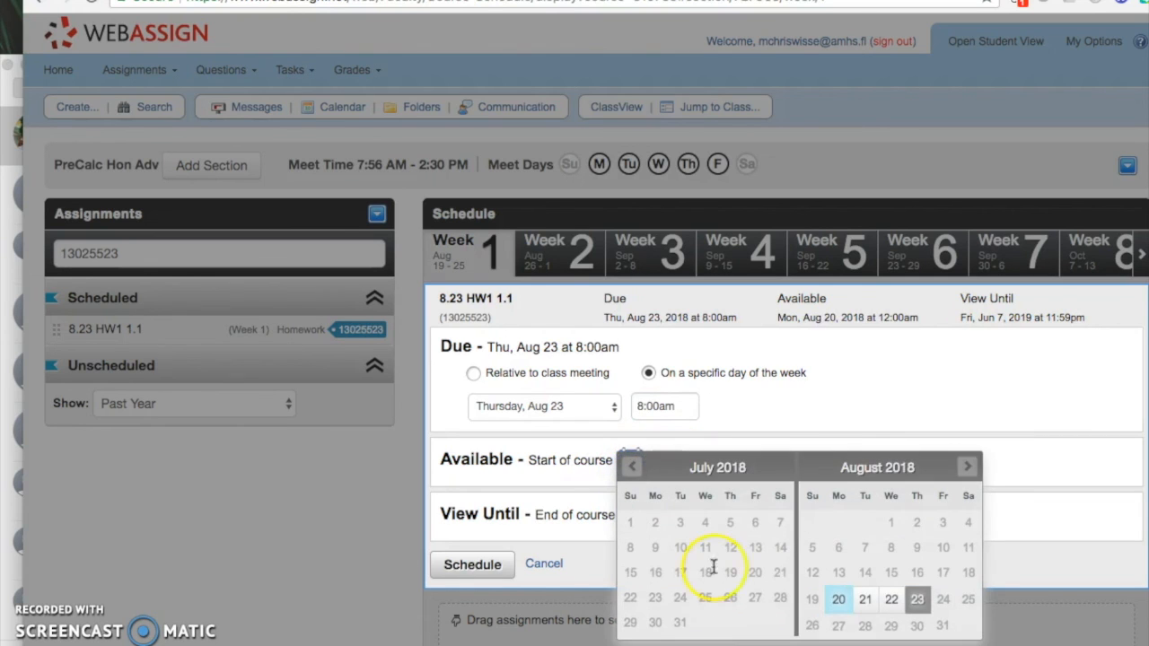
{"action": "left_click", "coordinate": [891, 600]}
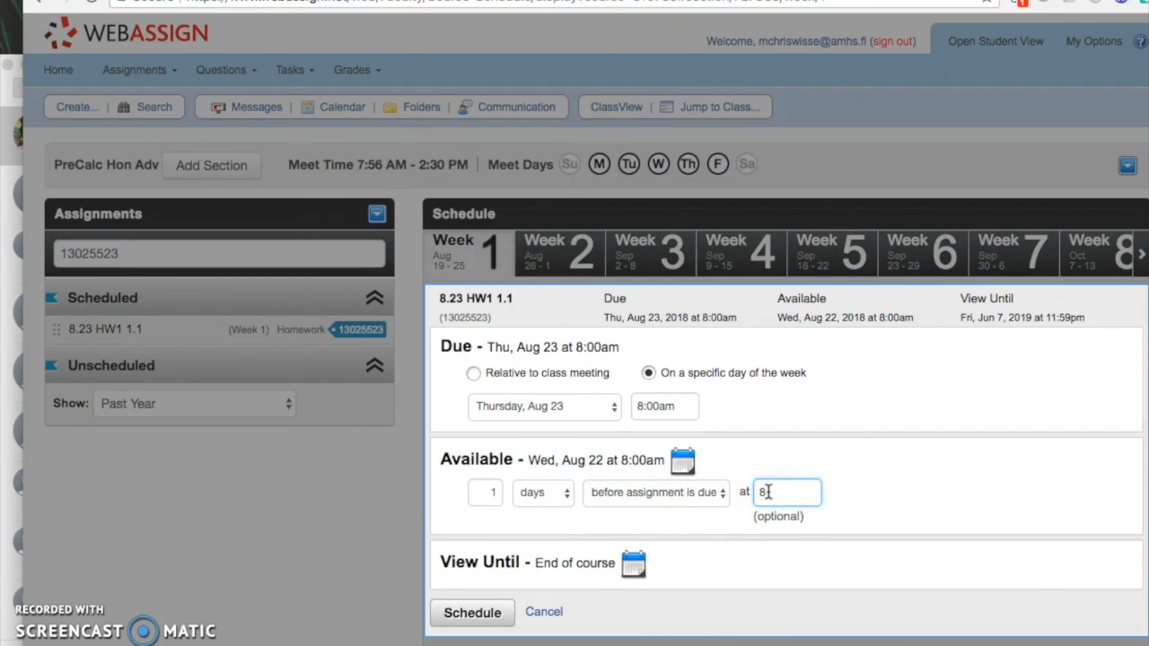
{"action": "left_click", "coordinate": [853, 485]}
{"action": "scroll", "coordinate": [866, 493], "scroll_direction": "down", "scroll_amount": 3}
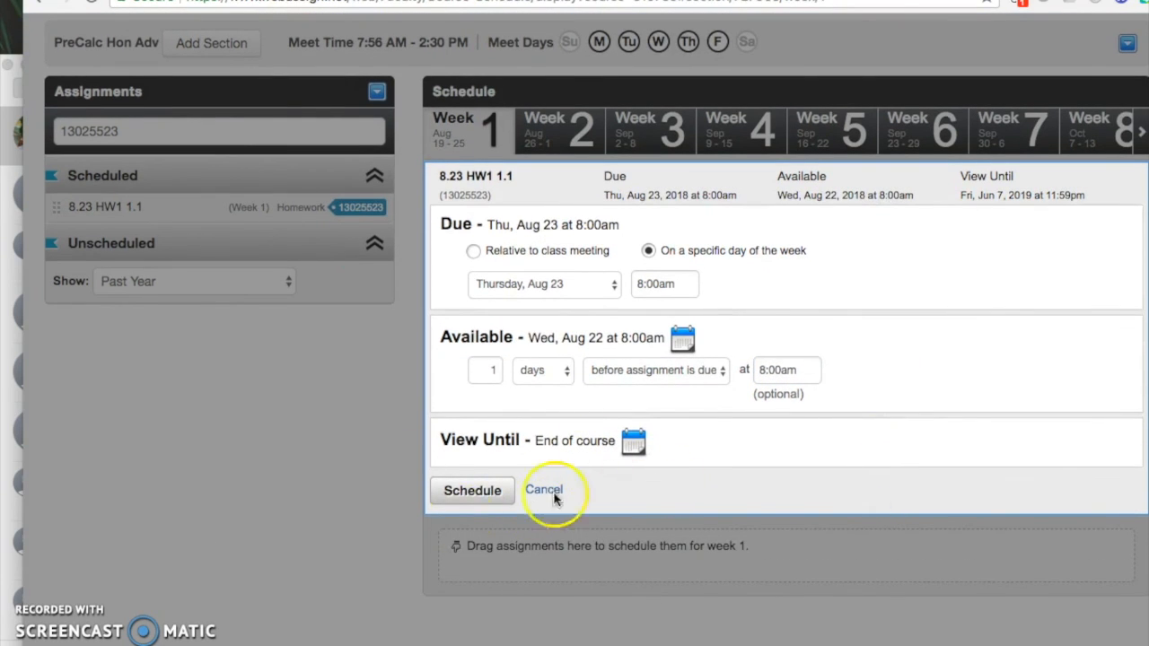
{"action": "left_click", "coordinate": [483, 491]}
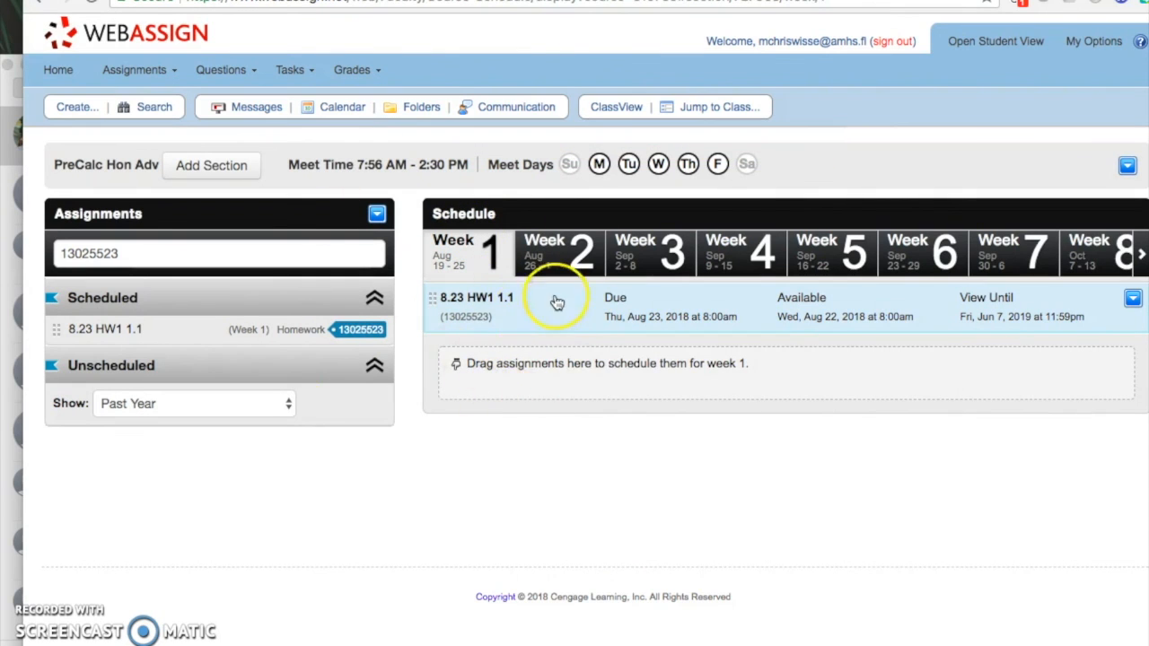
Start adding another section to the PreCalc Hon Adv course
{"action": "left_click", "coordinate": [222, 173]}
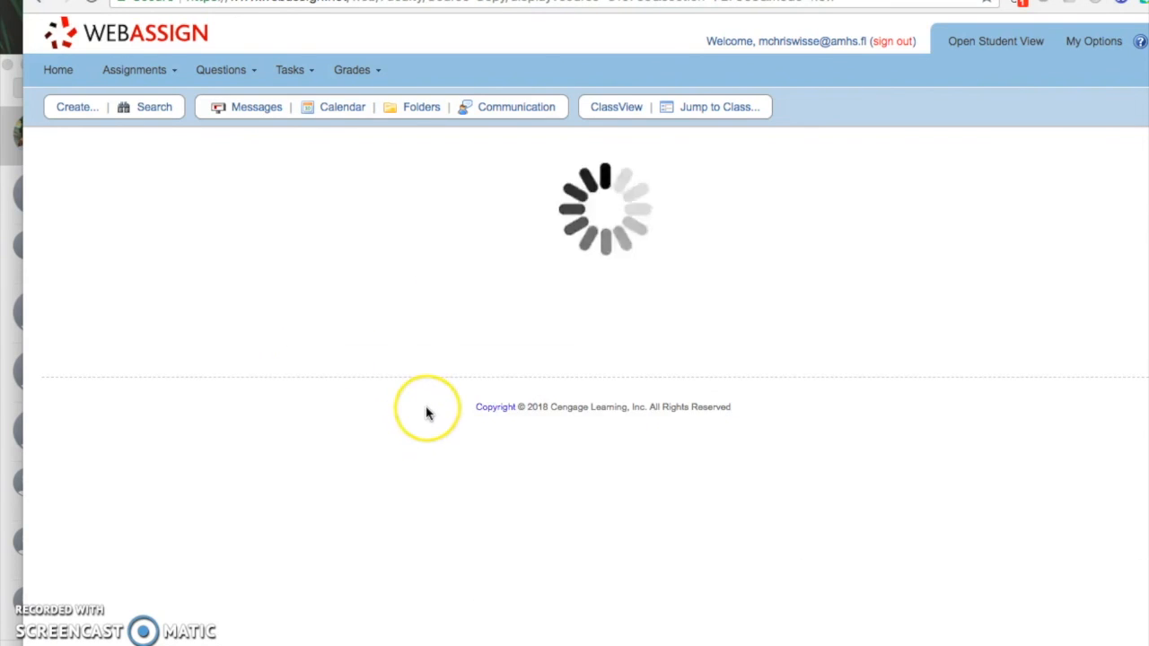